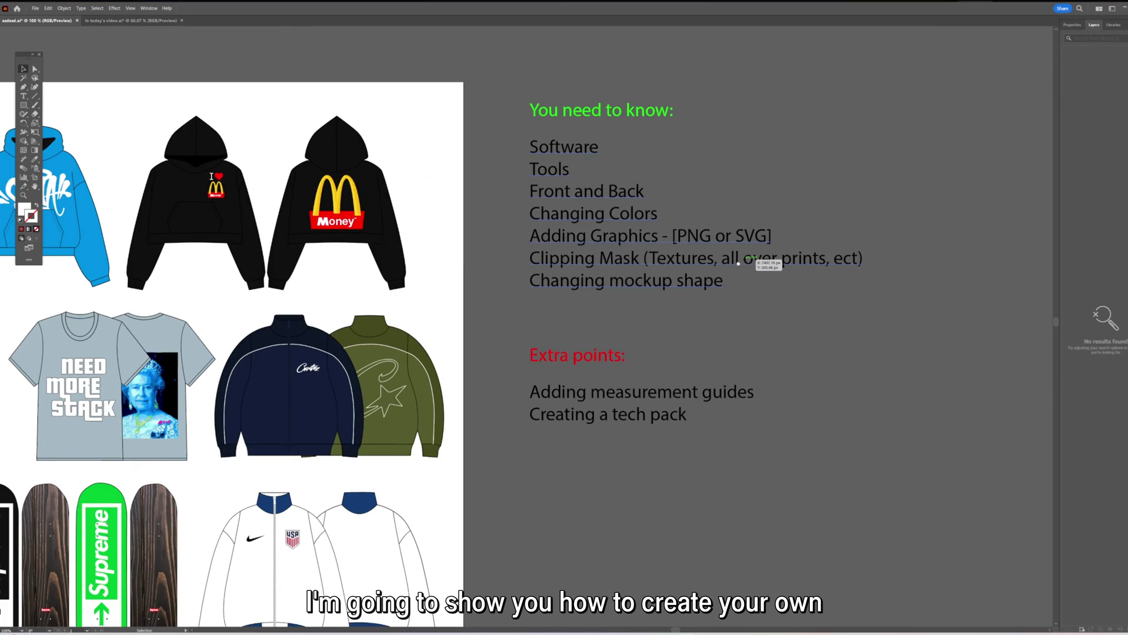
Step: Pan and zoom out the Untitled-2 canvas to show the whole artboard and the topic notes
scroll(738, 264, down, 2)
scroll(652, 214, up, 3)
scroll(639, 207, down, 1)
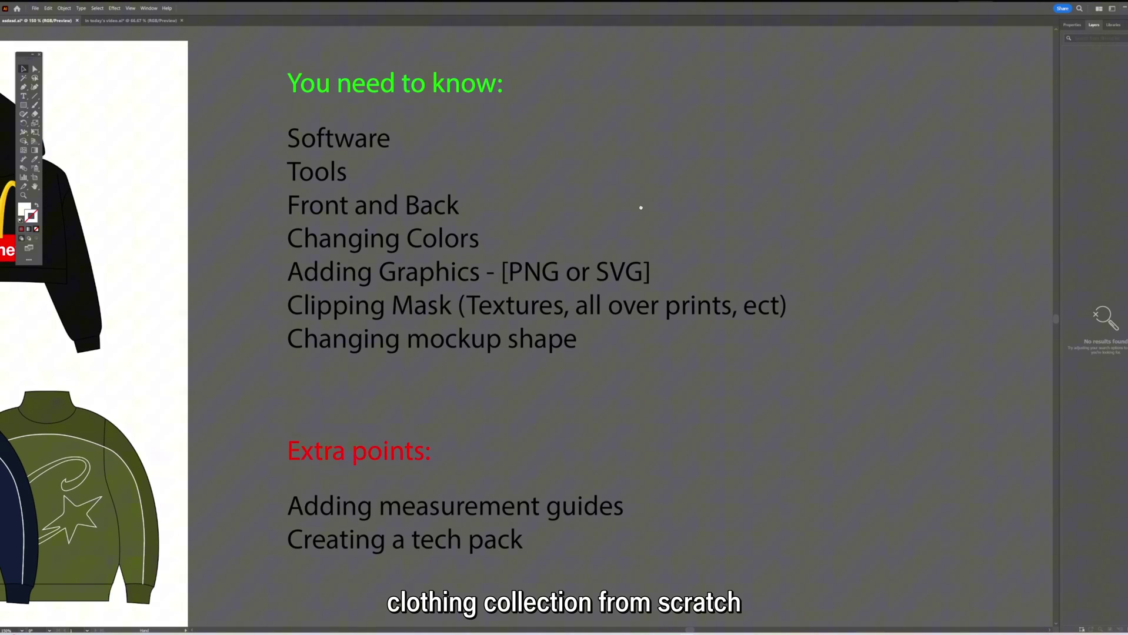
drag(612, 217, 571, 232)
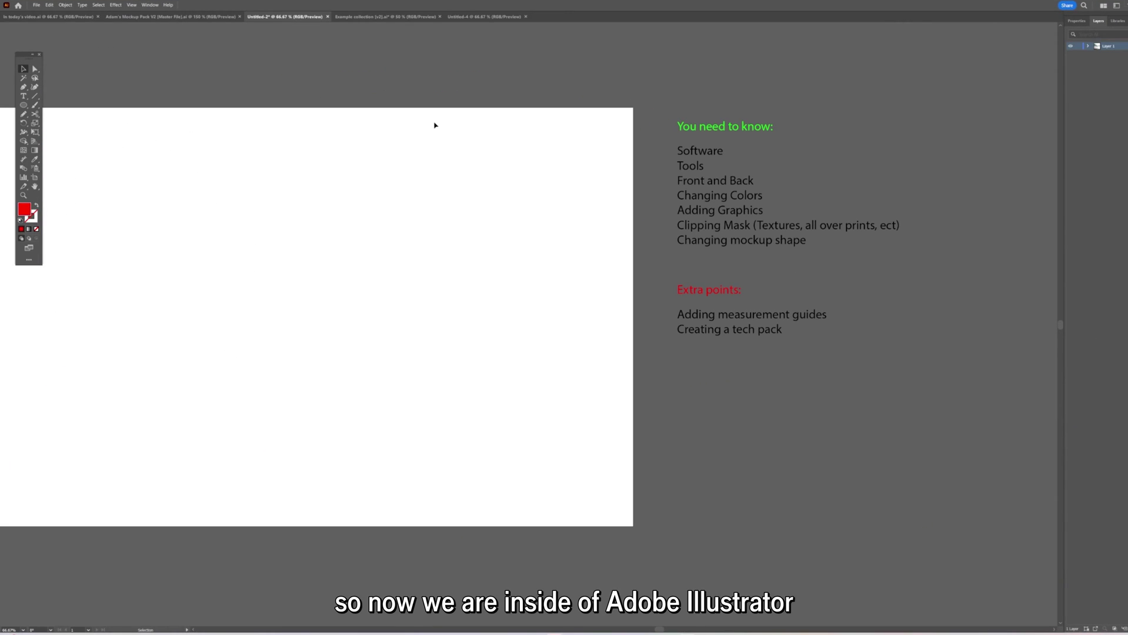
scroll(553, 164, up, 2)
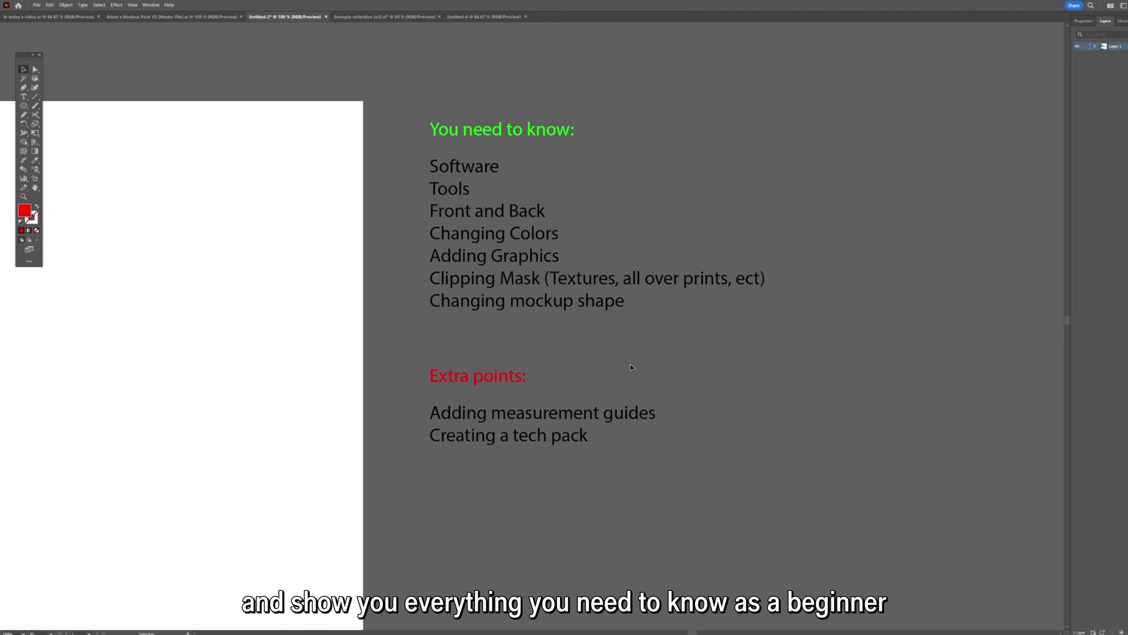
key(ctrl+minus)
Step: Create a new document from File > New with width 3333 px and height 2222 px
click(36, 5)
click(47, 13)
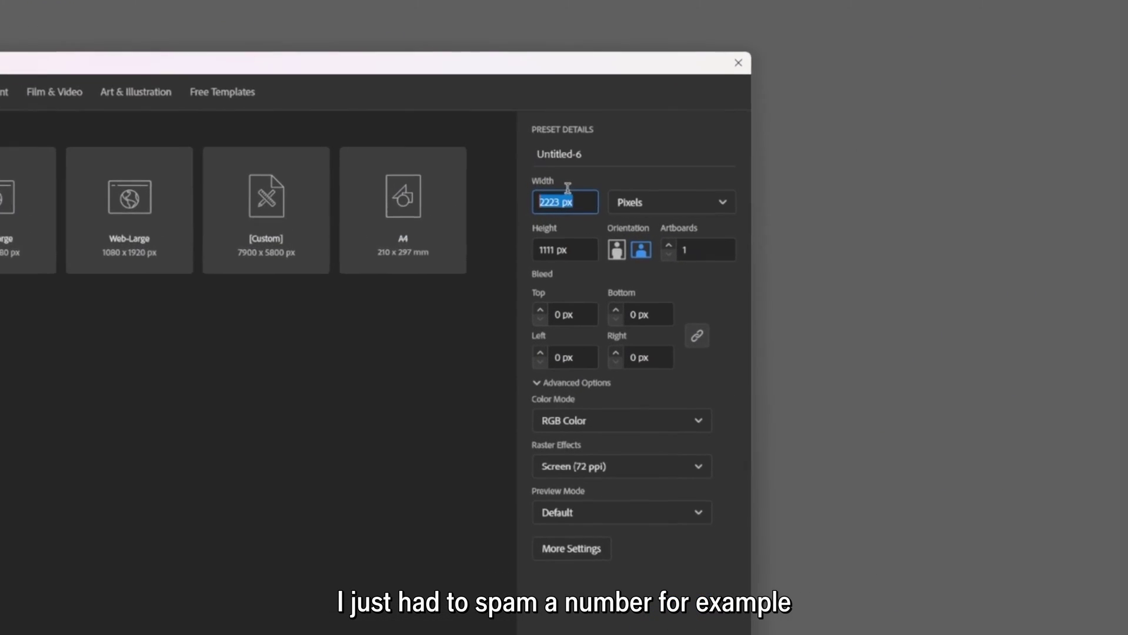
text(3)
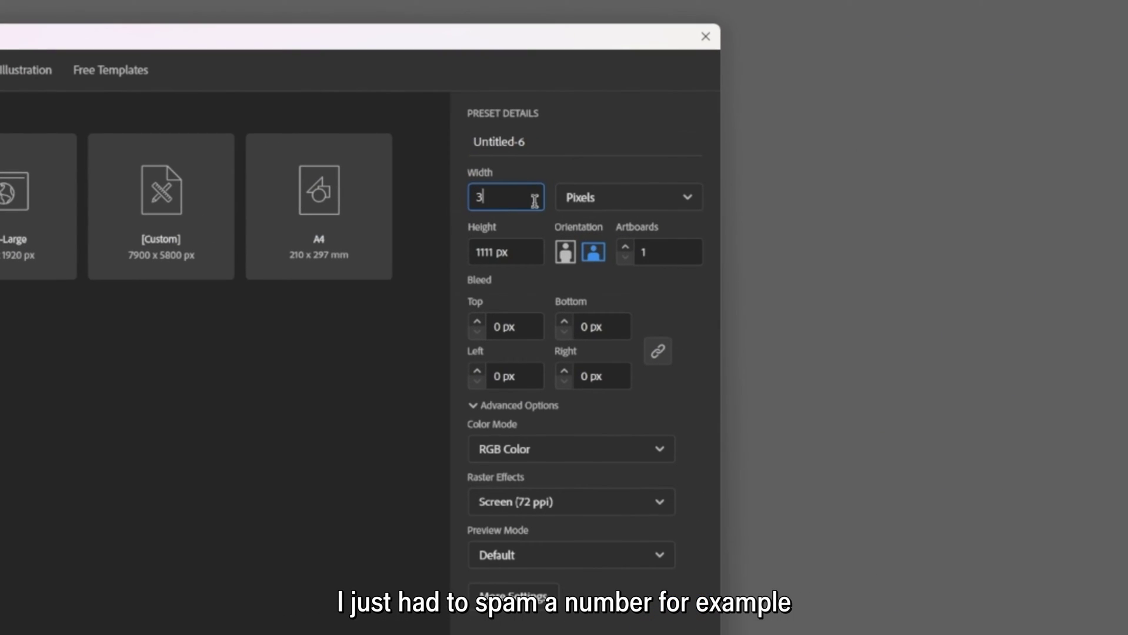
text(333)
key(BackSpace)
key(BackSpace)
key(BackSpace)
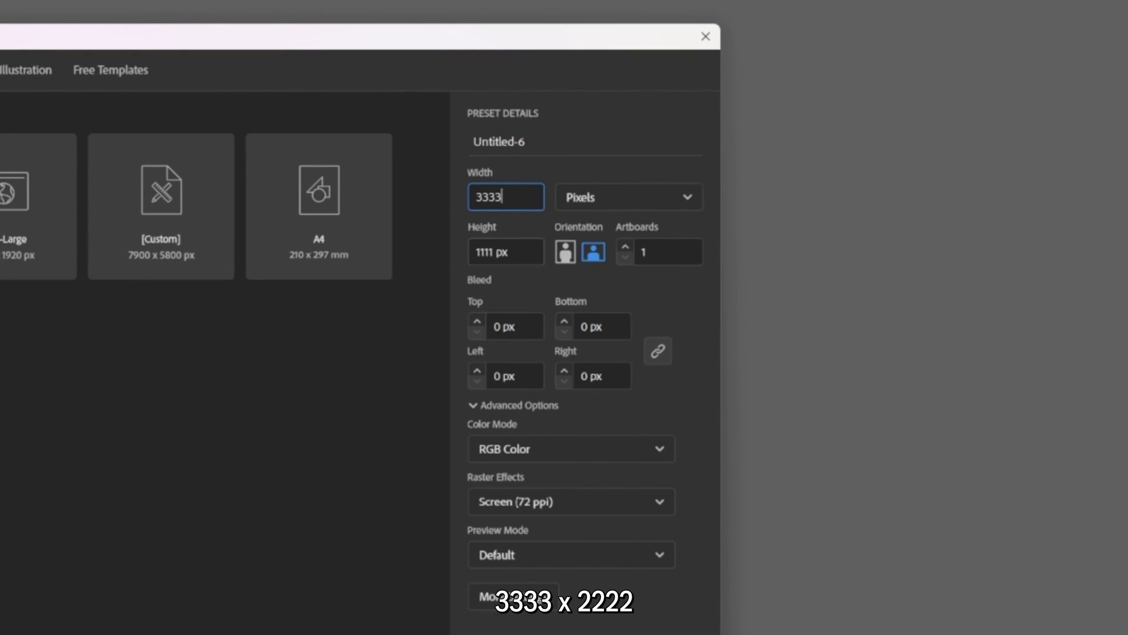
key(Tab)
text(2)
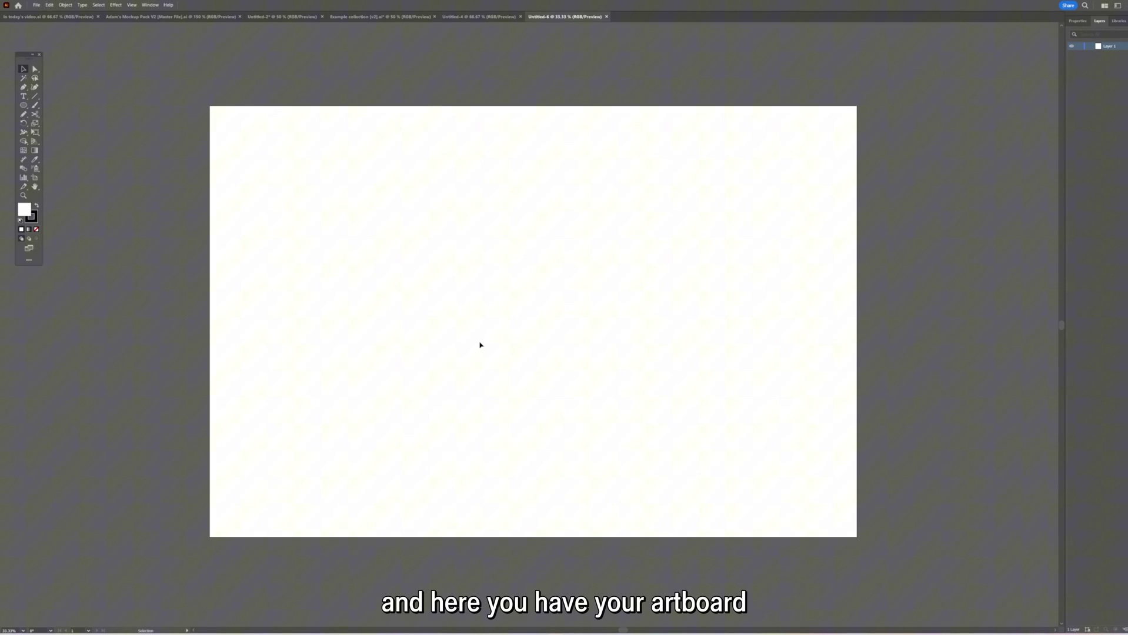
Step: Zoom through the mockup pack sheet and select the Female Hoodie V2 front and back
scroll(442, 201, down, 1)
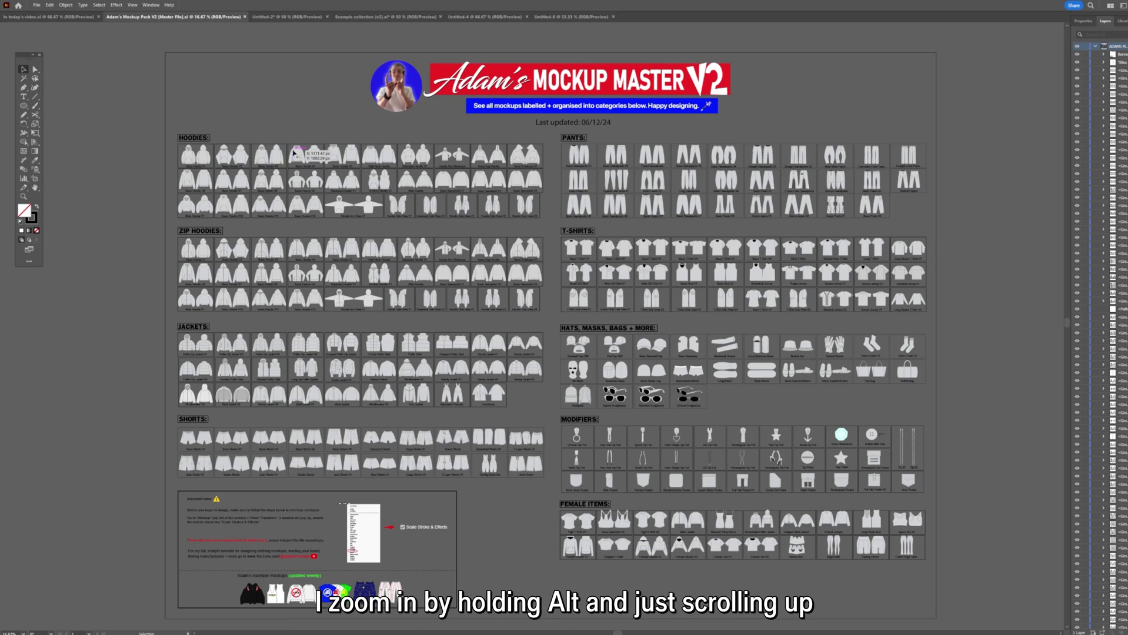
scroll(333, 159, up, 3)
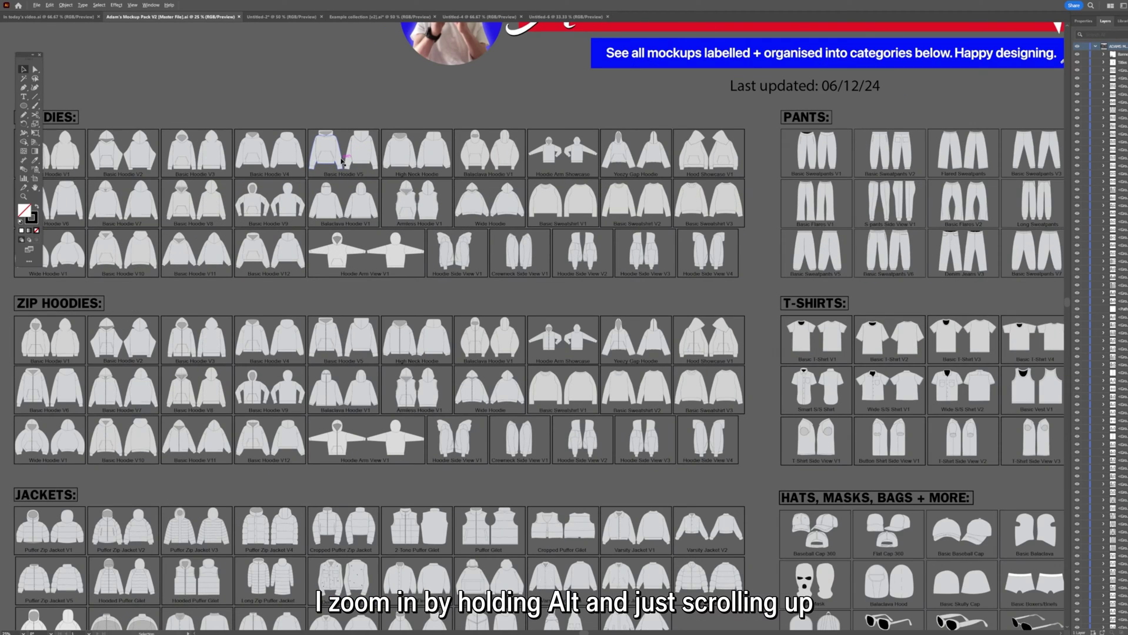
scroll(346, 165, up, 3)
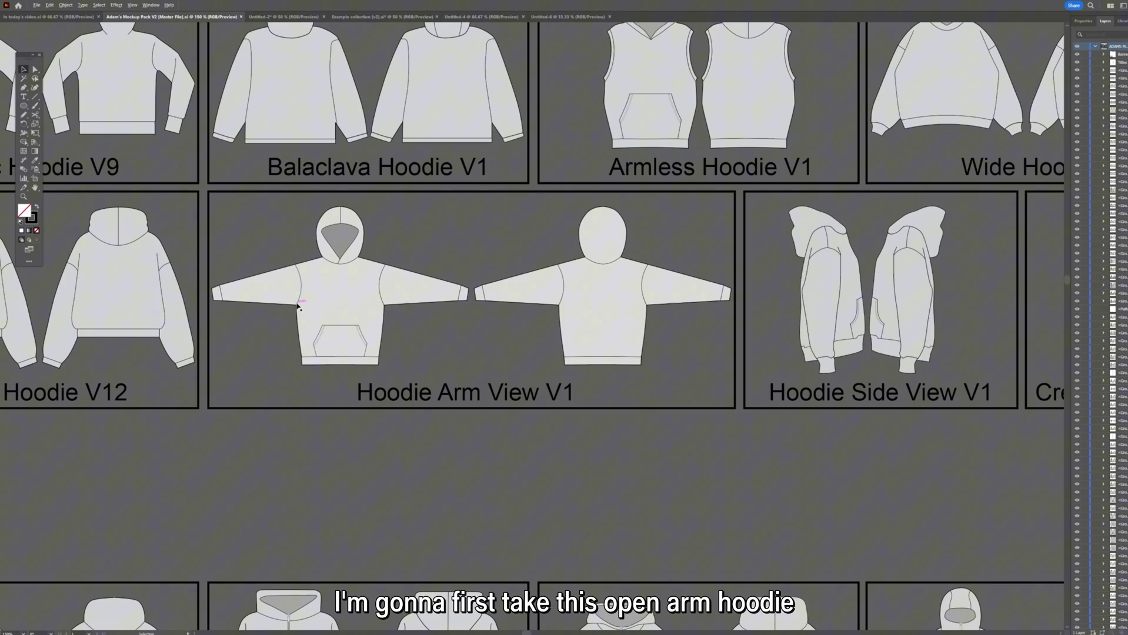
scroll(304, 282, up, 2)
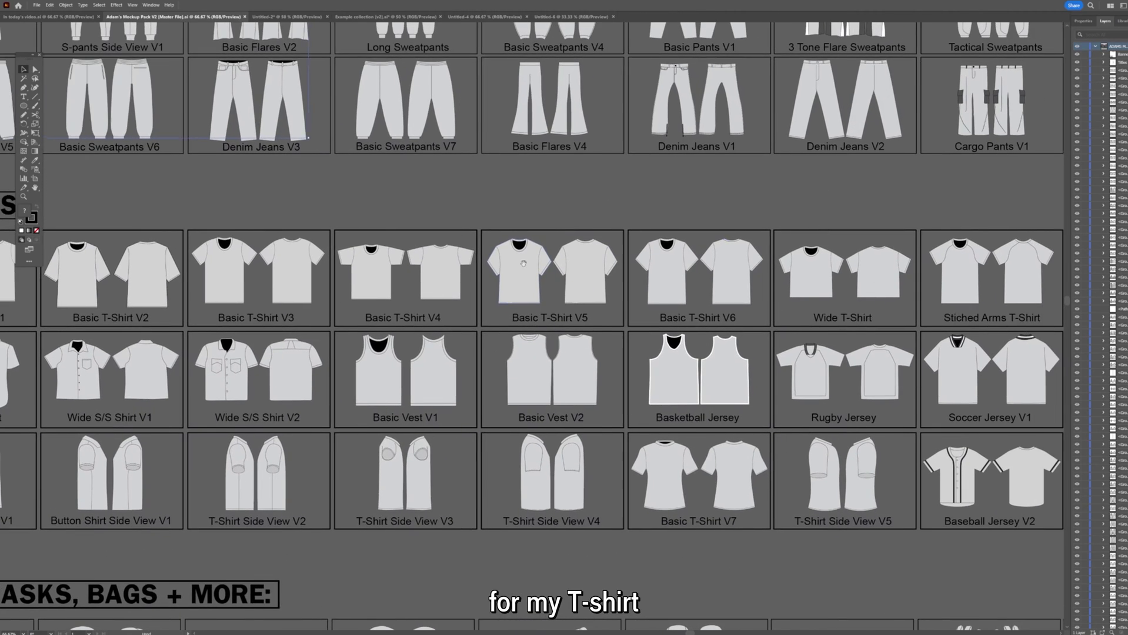
scroll(654, 253, up, 5)
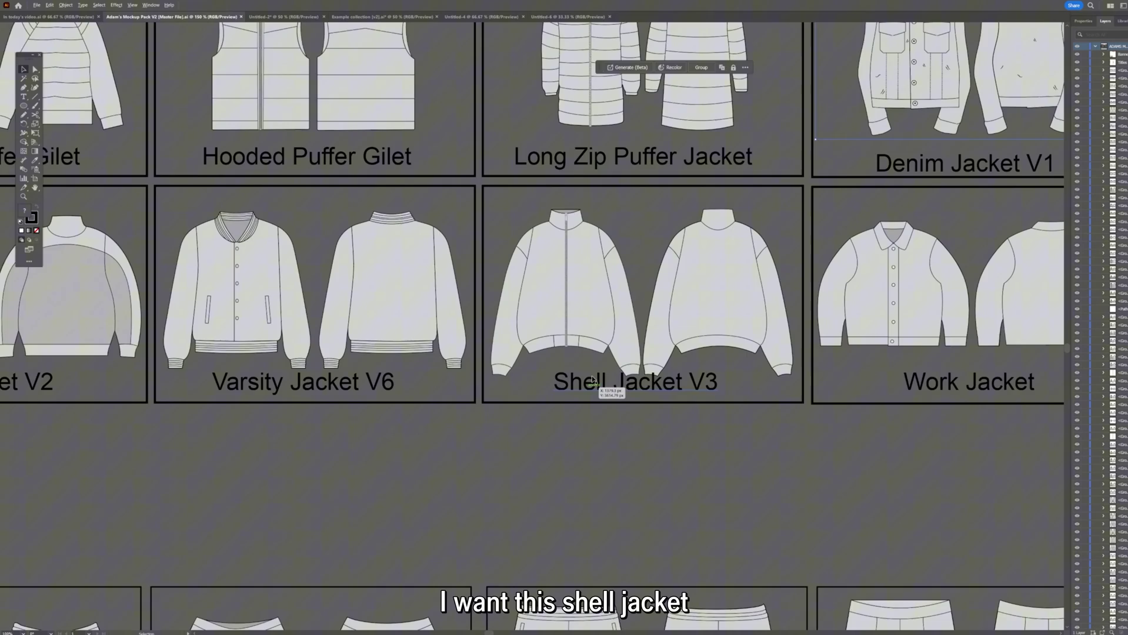
scroll(564, 329, up, 3)
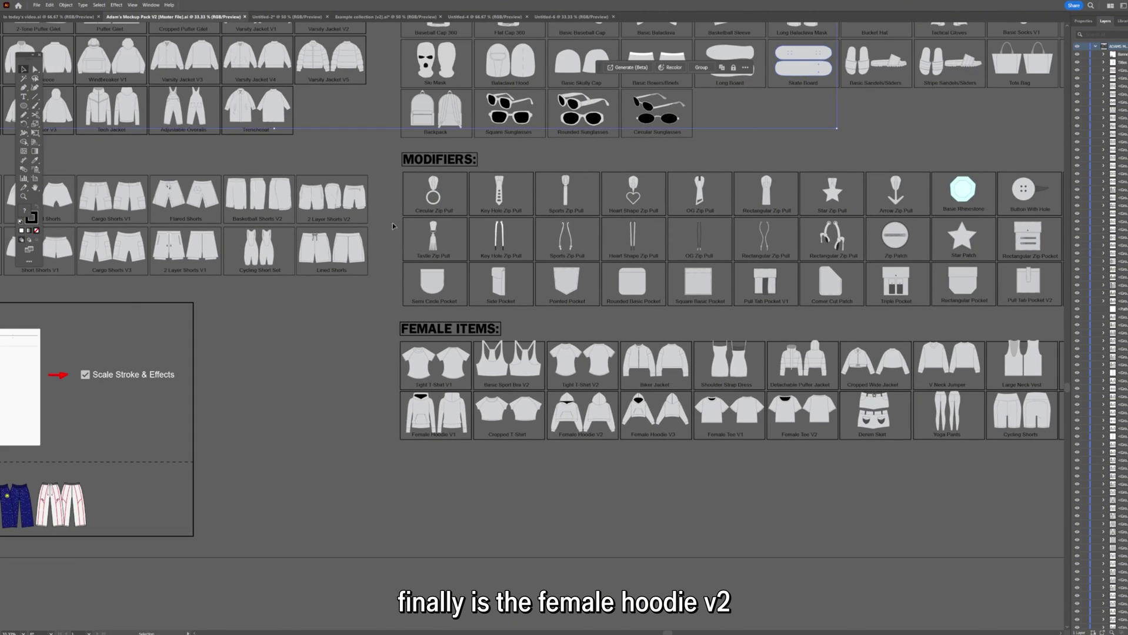
scroll(601, 434, up, 5)
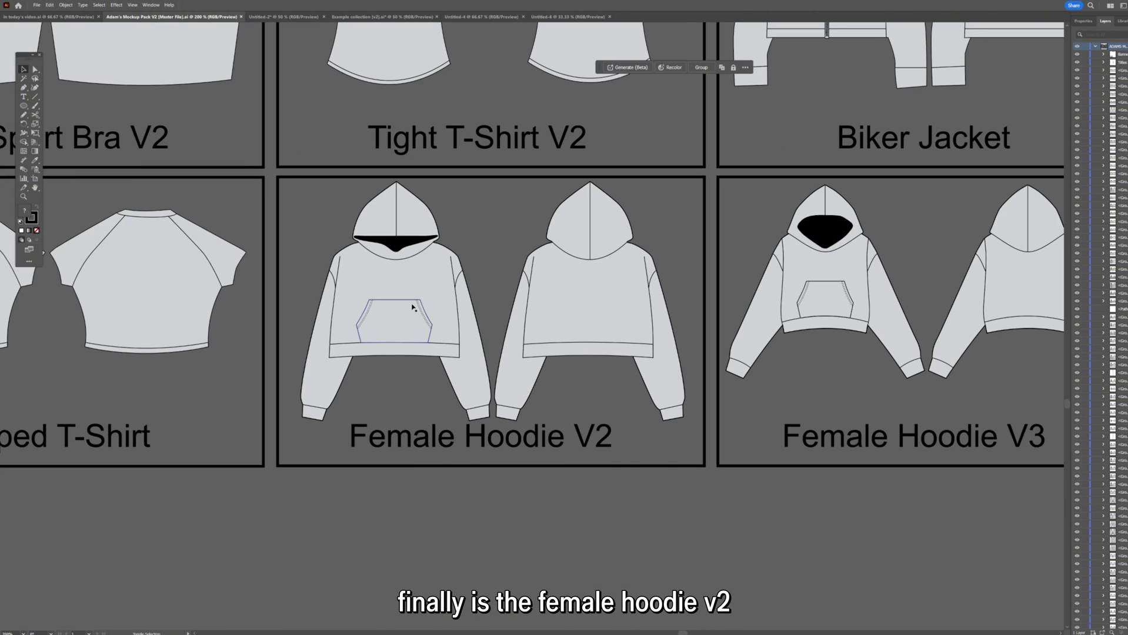
click(458, 356)
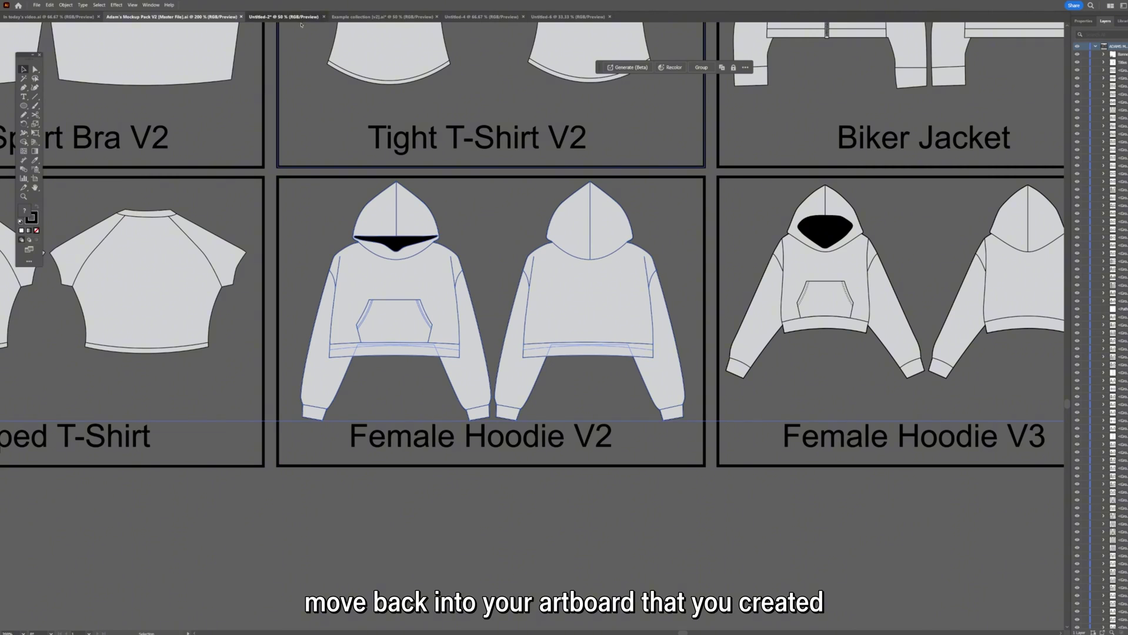
Step: Paste the copied garment mockups into the blank untitled document
key(ctrl+Tab)
scroll(386, 145, left, 3)
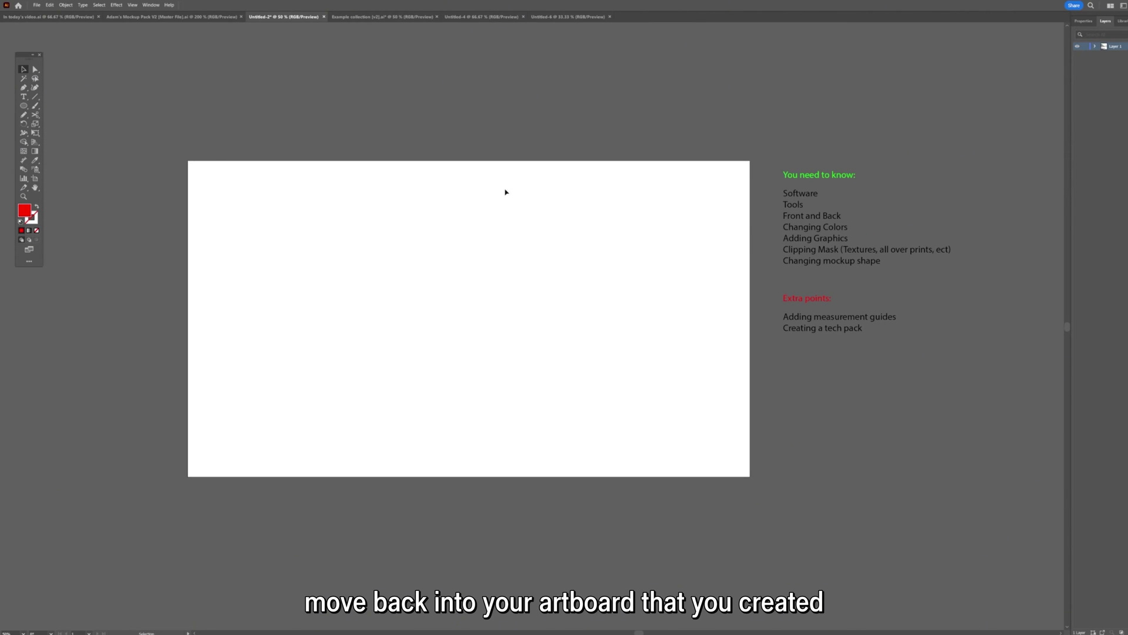
key(a)
key(v)
key(ctrl+minus)
key(ctrl+minus)
key(ctrl+minus)
key(ctrl+v)
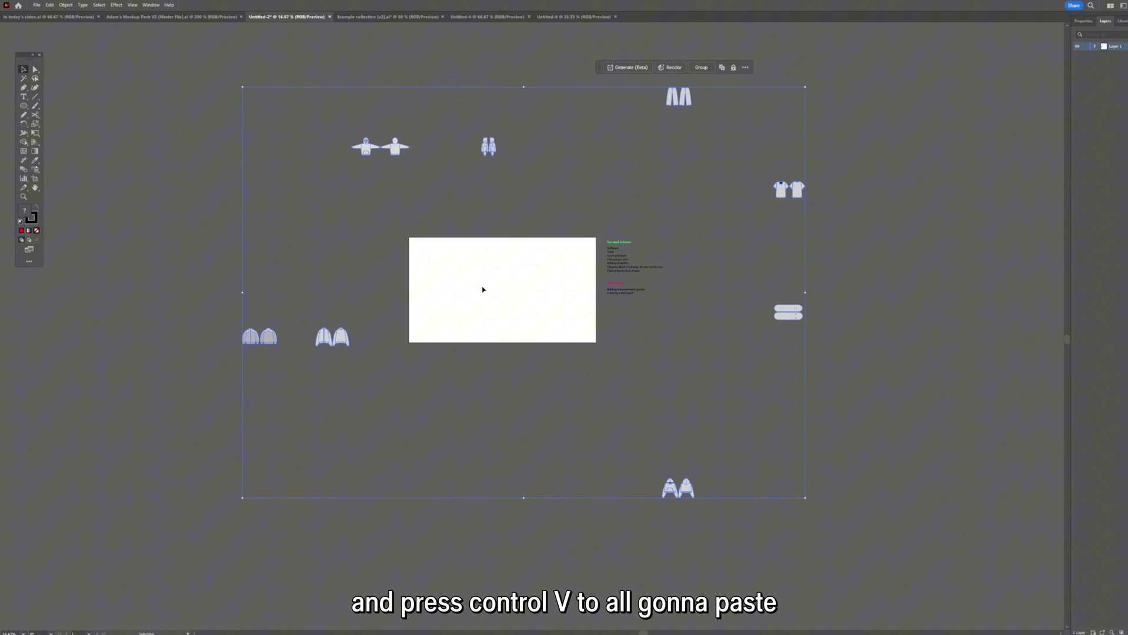
Step: Move the open-arm hoodie mockup to the artboard's top-left
click(387, 180)
click(403, 147)
drag(402, 147, 468, 255)
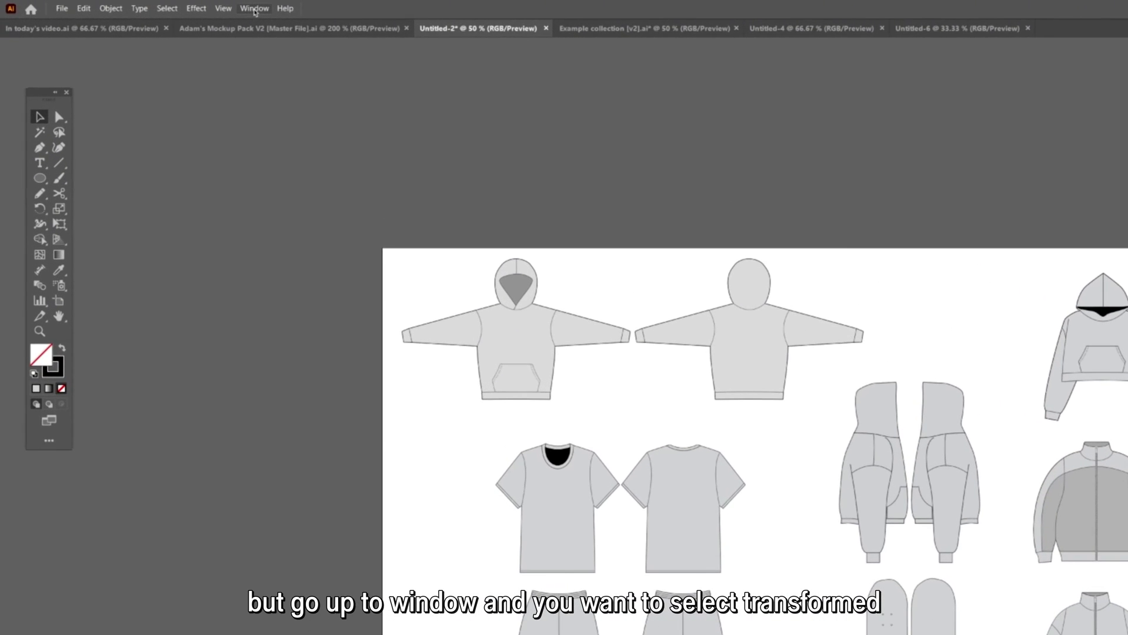
Step: Toggle Scale Strokes & Effects in the Transform panel with the hoodie mockup selected
click(150, 4)
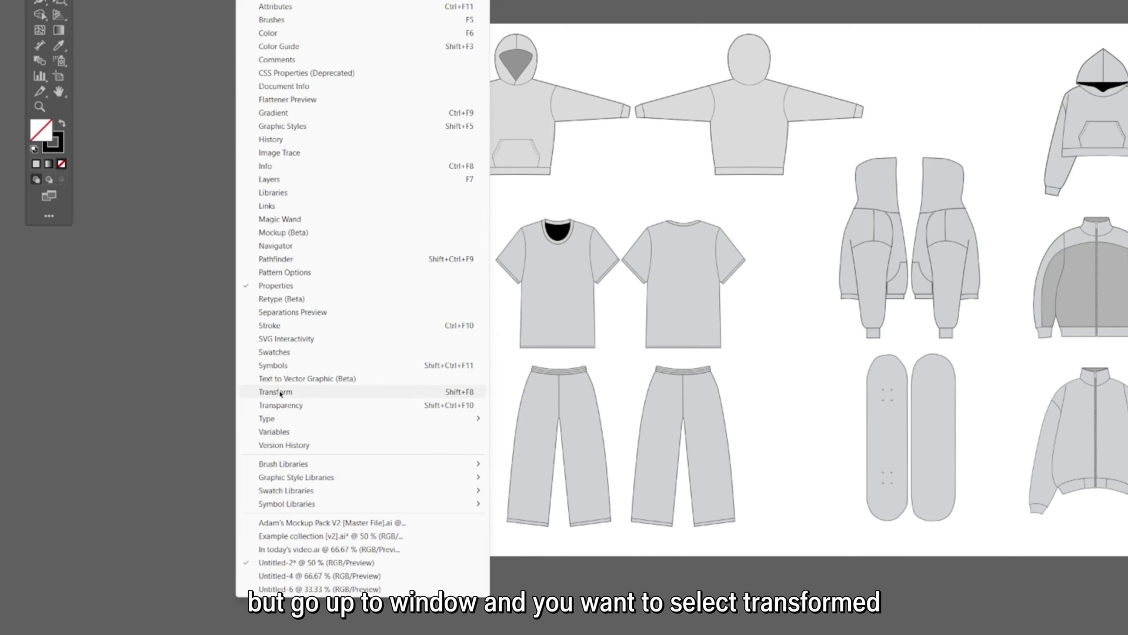
click(280, 393)
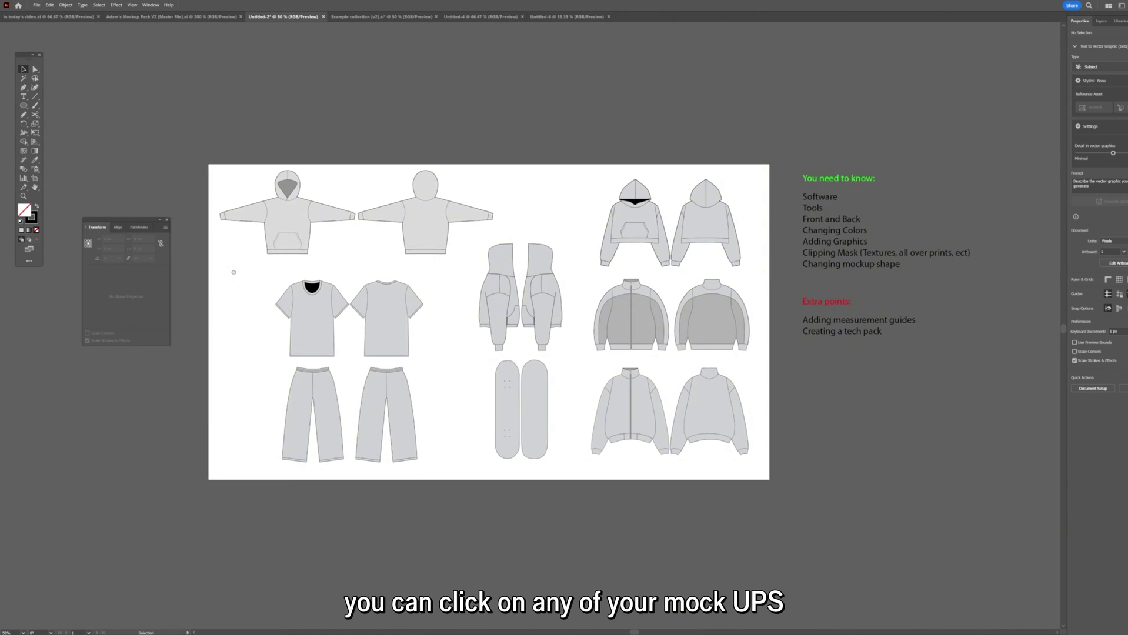
scroll(297, 252, up, 2)
click(297, 253)
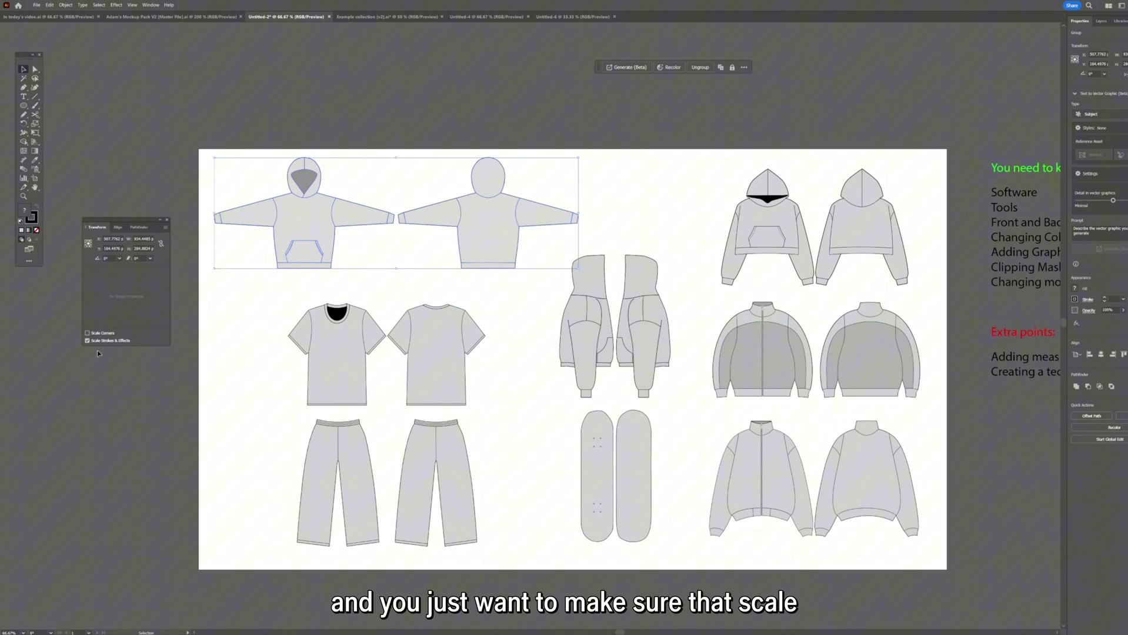
click(116, 344)
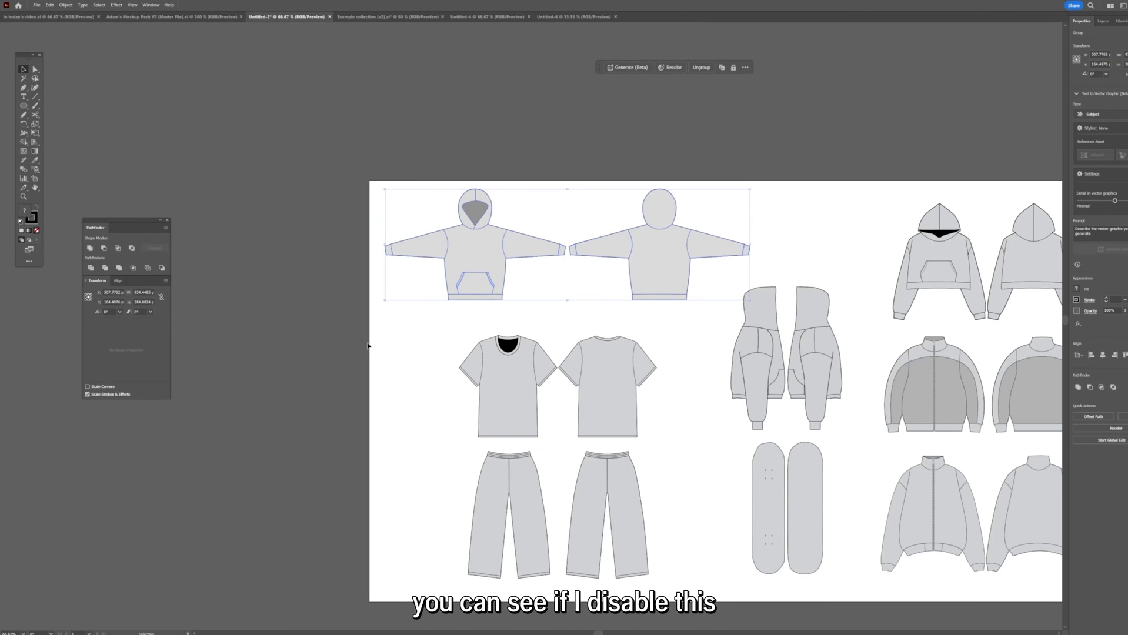
Step: Enlarge the hoodie mockup twice to compare stroke scaling, then Save As an Illustrator file
scroll(335, 307, down, 2)
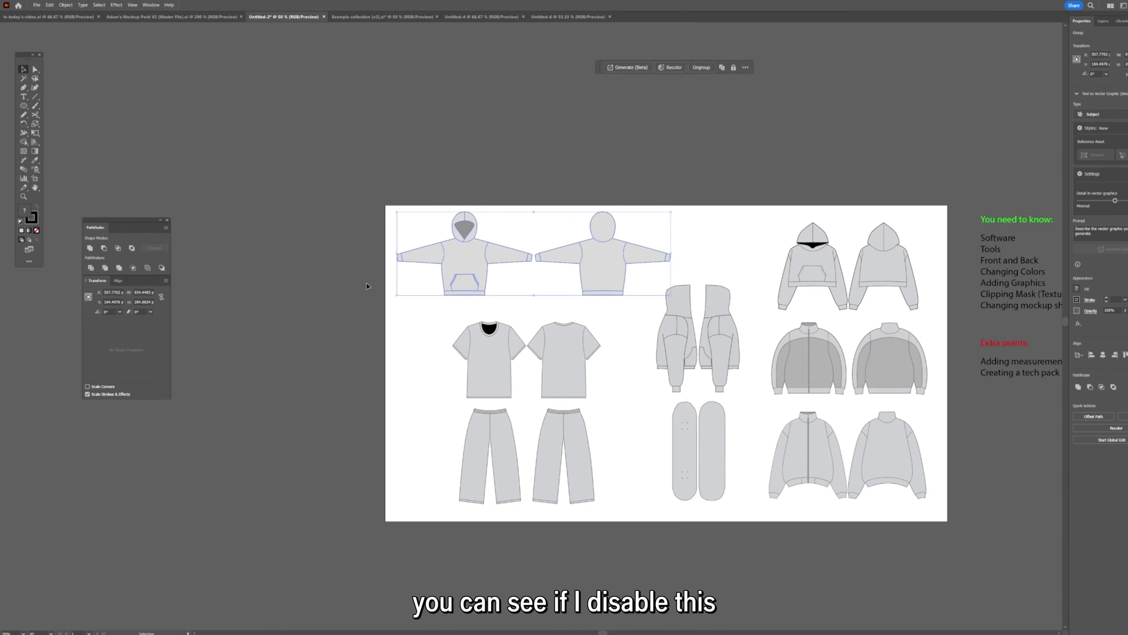
drag(335, 307, 430, 369)
scroll(609, 318, down, 1)
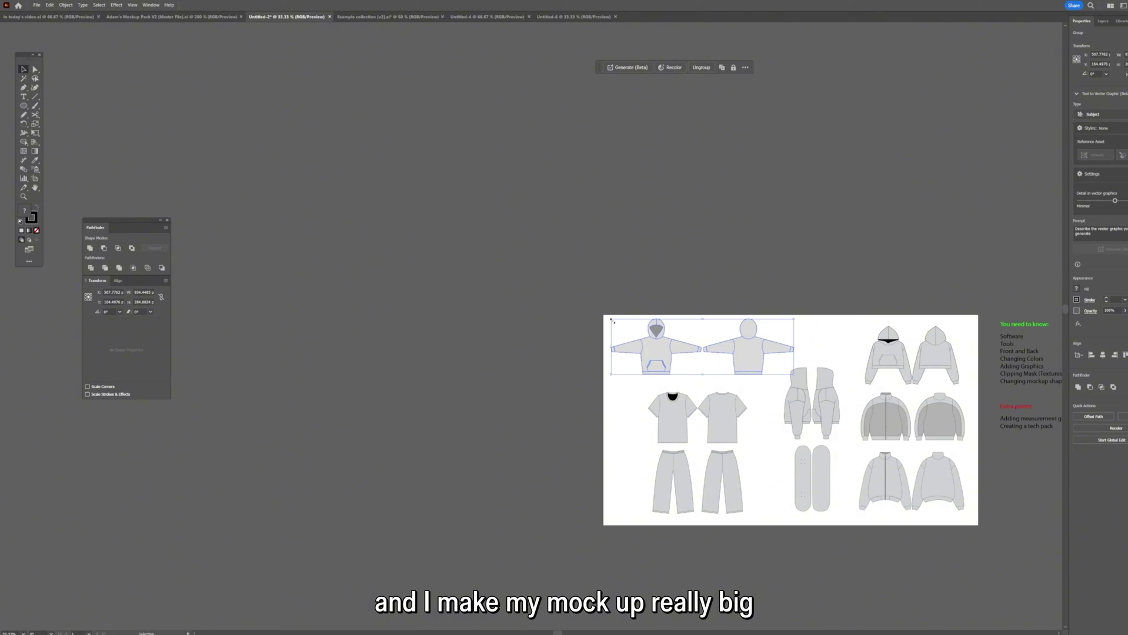
drag(611, 319, 24, 127)
scroll(188, 207, up, 1)
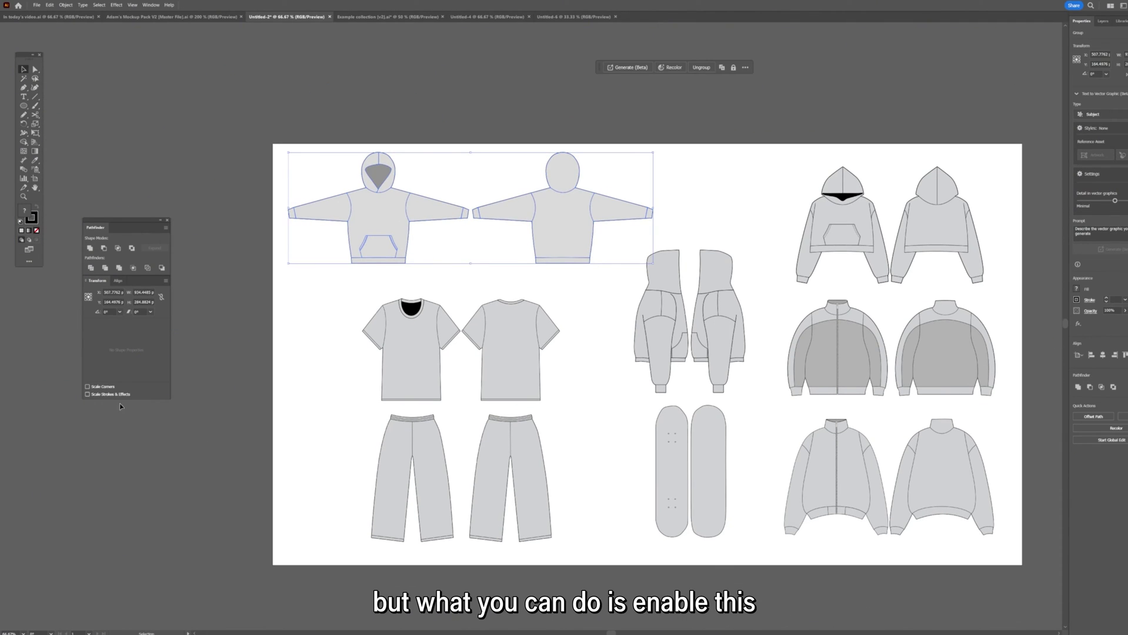
scroll(614, 337, down, 3)
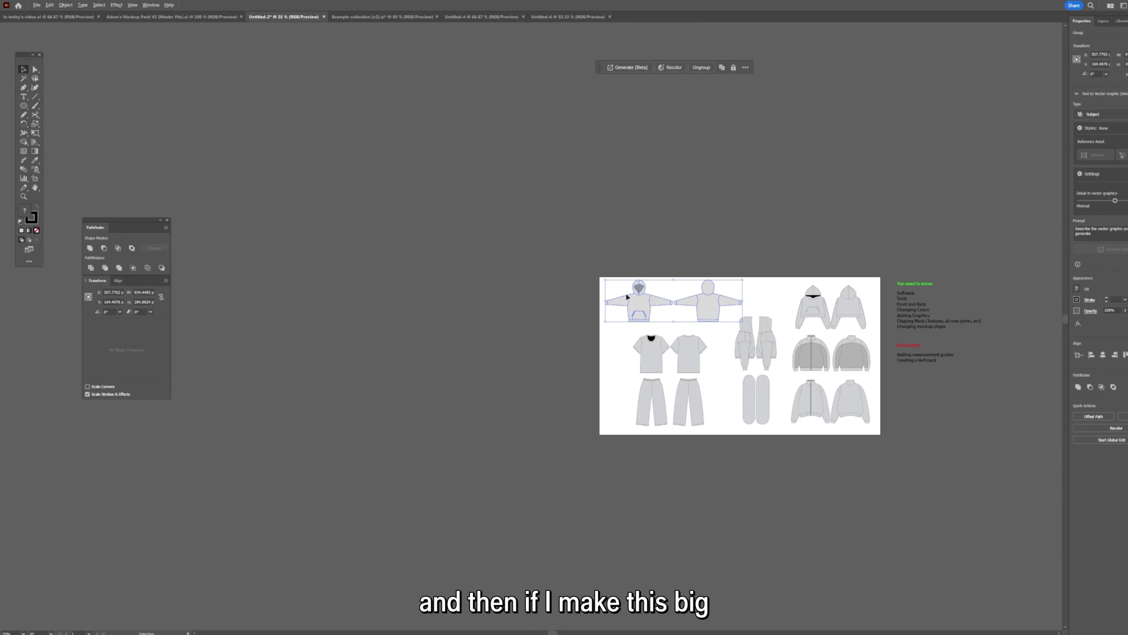
drag(606, 284, 147, 111)
scroll(322, 131, up, 2)
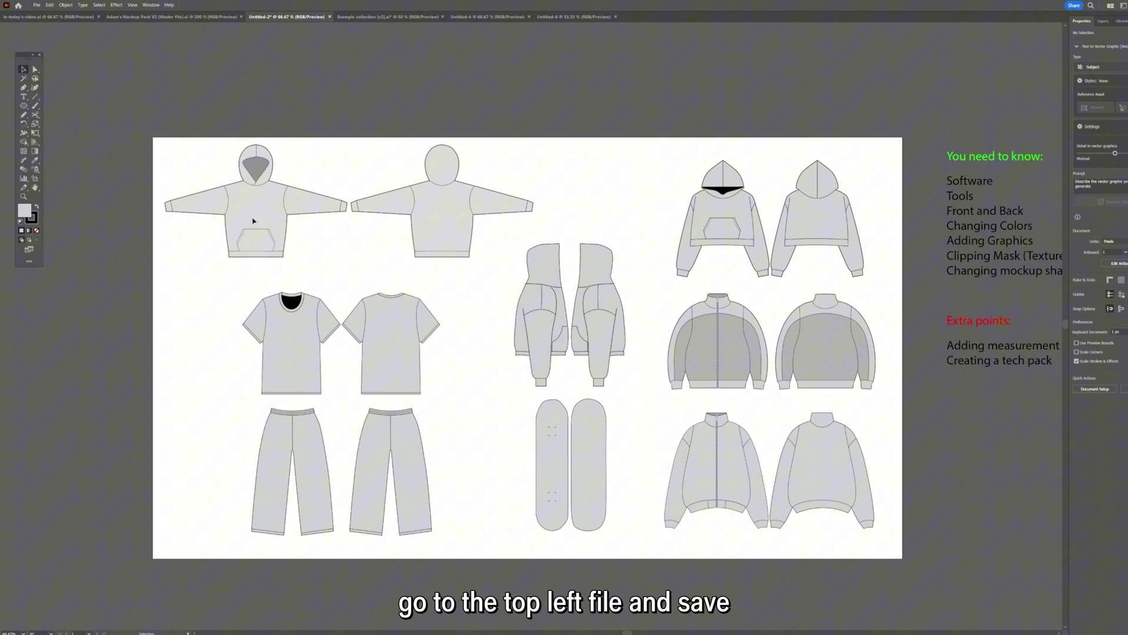
click(37, 5)
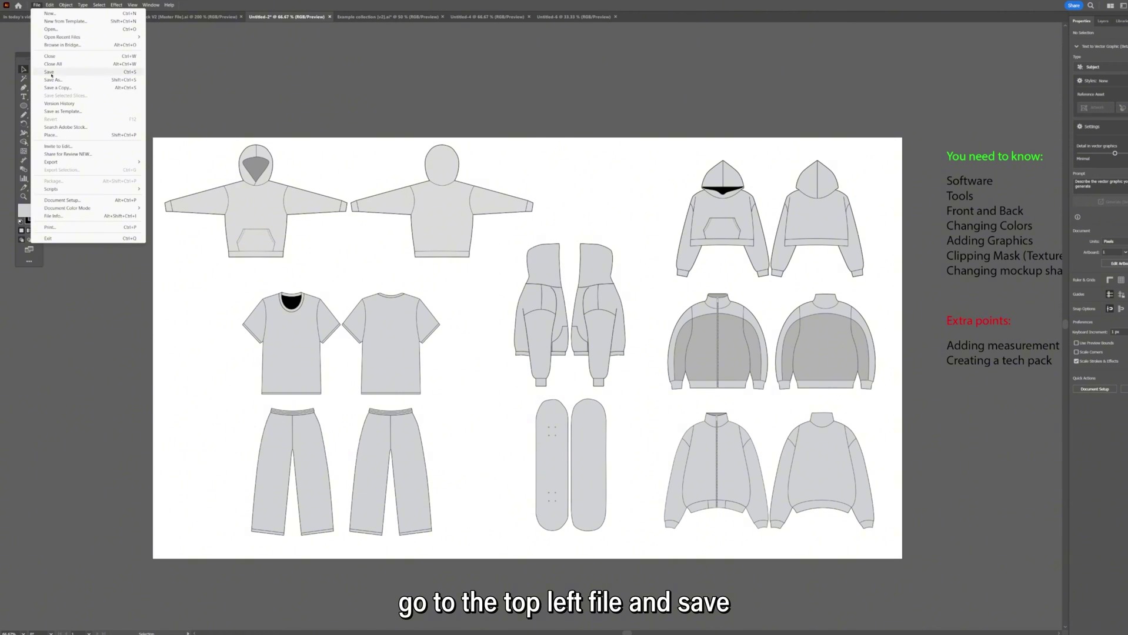
click(49, 72)
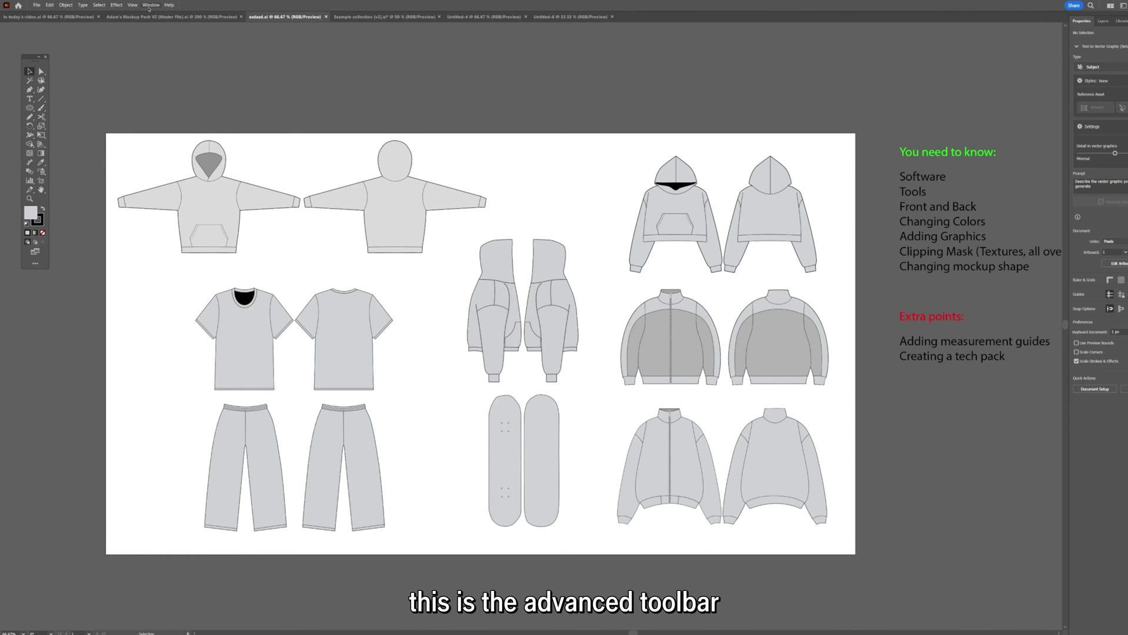
Step: Switch the toolbar to a single long column showing all tools
click(149, 5)
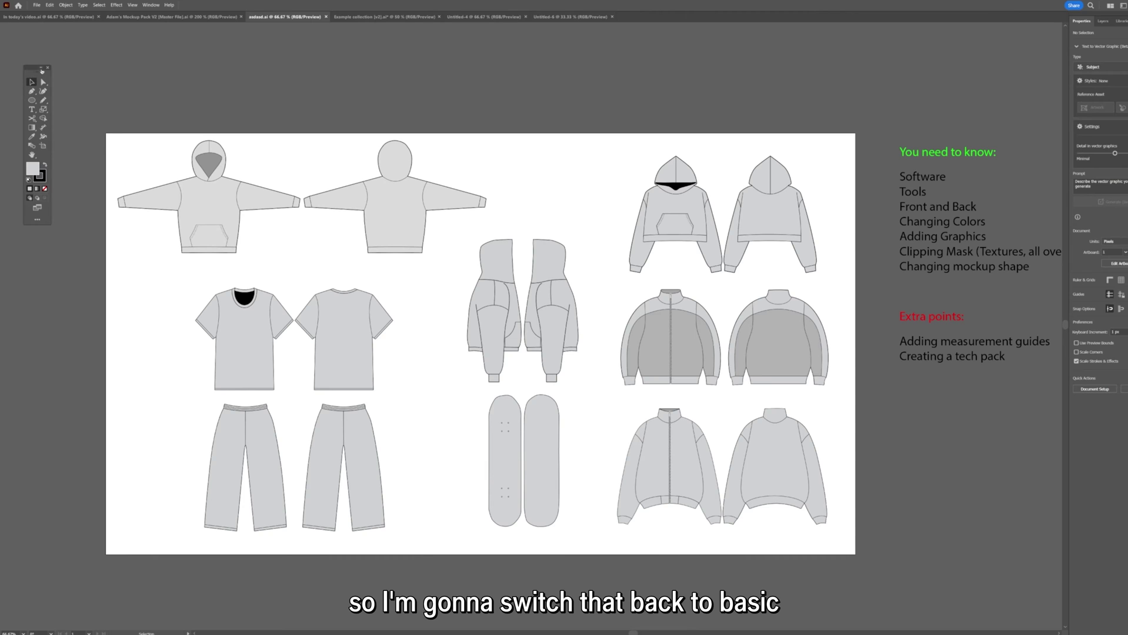
click(41, 68)
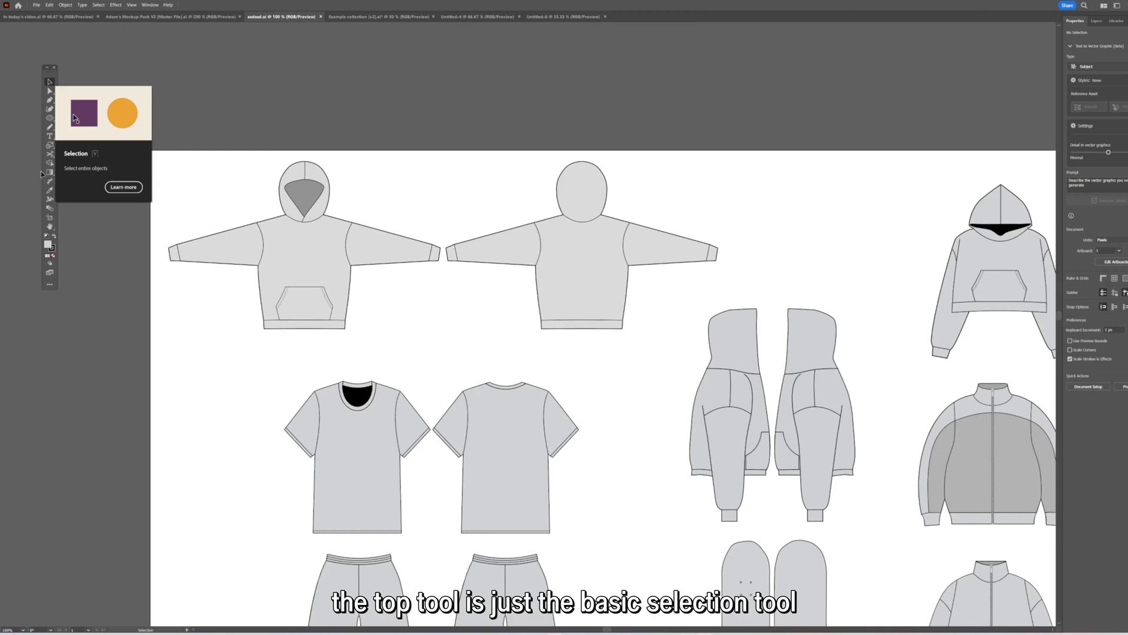
scroll(165, 153, down, 1)
scroll(199, 130, down, 1)
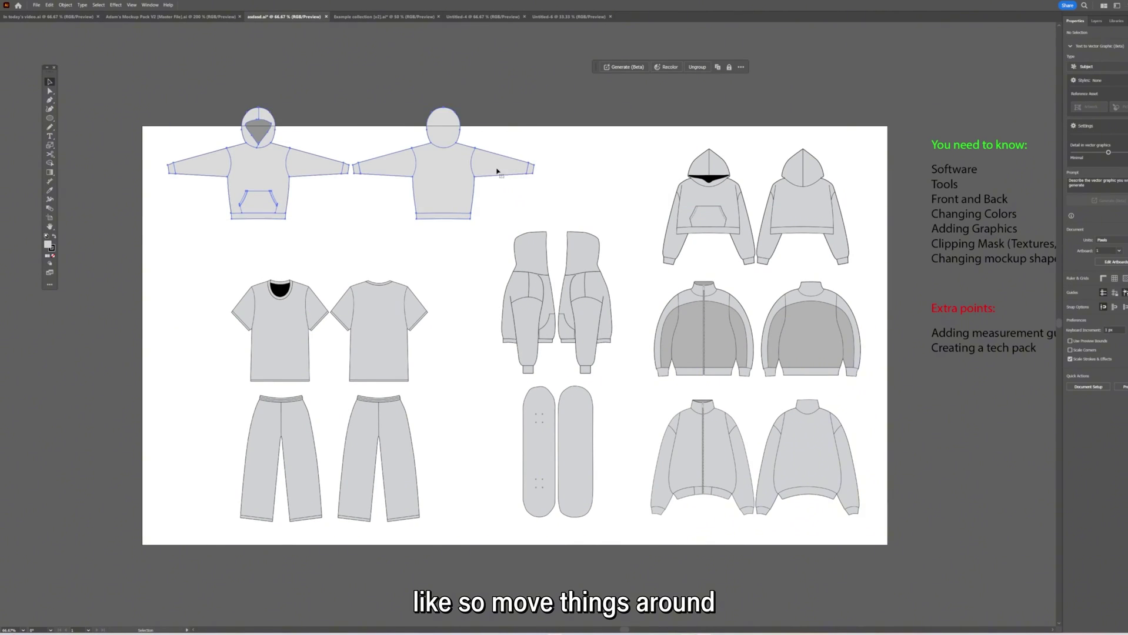
Step: Nudge the zip-hoodie group and the top hoodie pair slightly up-left as whole groups
drag(533, 280, 532, 281)
scroll(529, 294, left, 3)
scroll(530, 294, up, 1)
click(421, 263)
drag(422, 262, 412, 250)
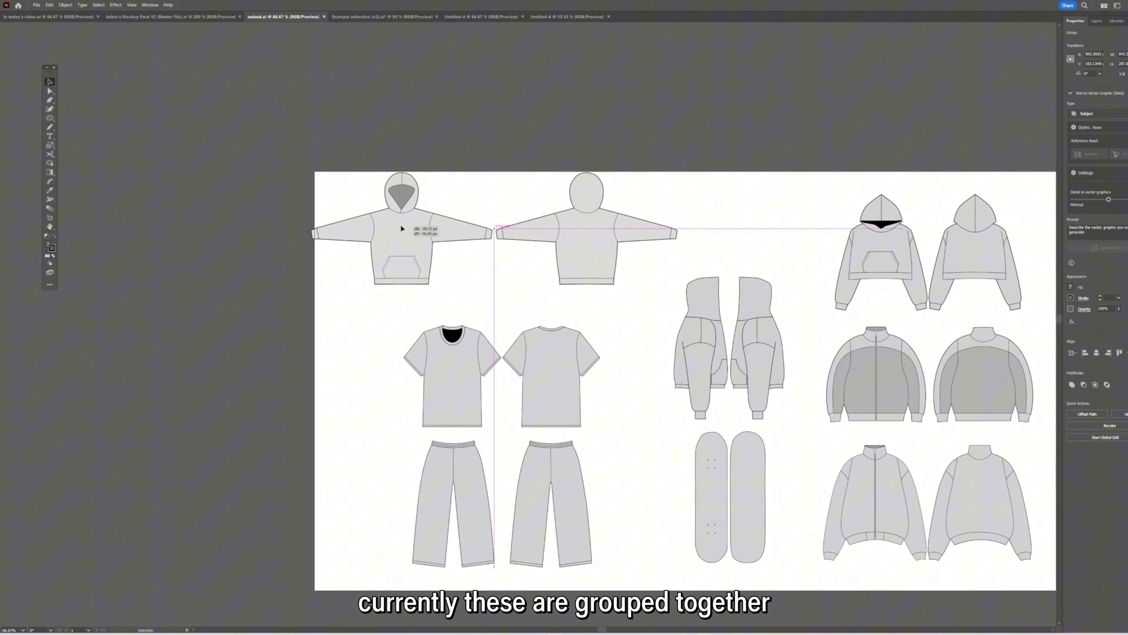
Step: Select the hood triangle, hoodie body and hood pieces individually, undoing an accidental move
scroll(512, 171, up, 1)
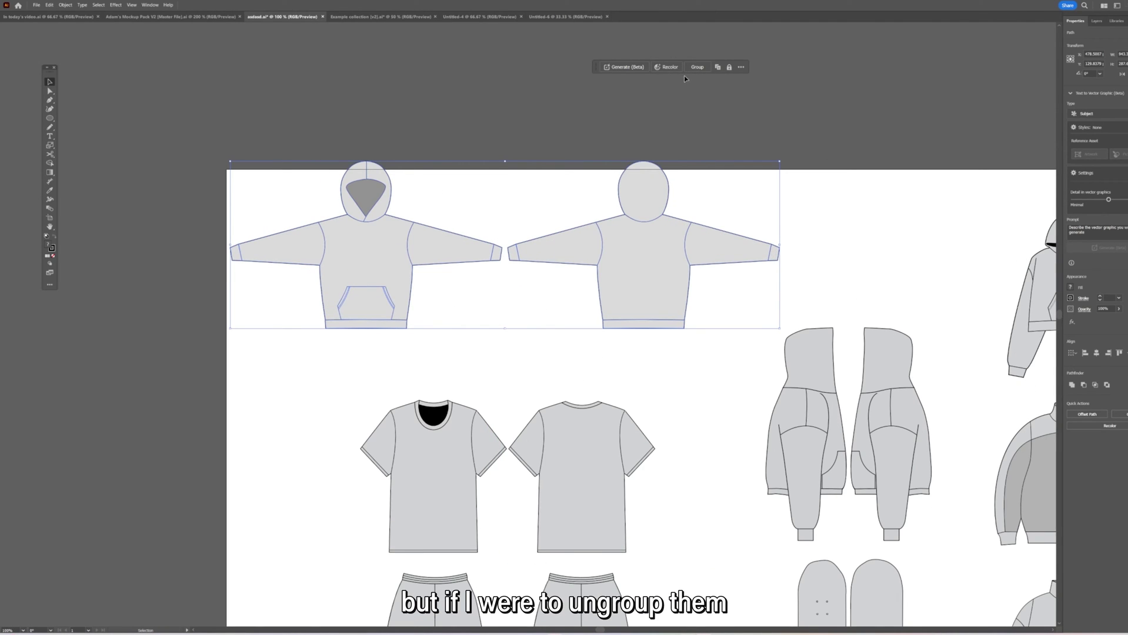
scroll(411, 210, up, 1)
drag(343, 189, 171, 163)
key(ctrl+z)
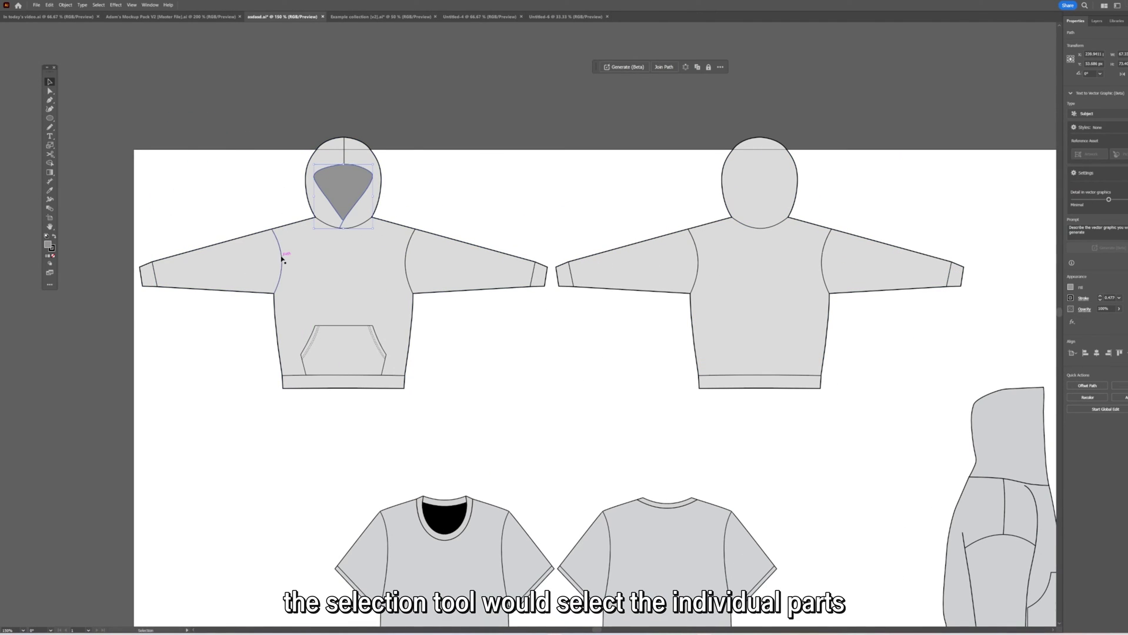
click(339, 323)
click(343, 176)
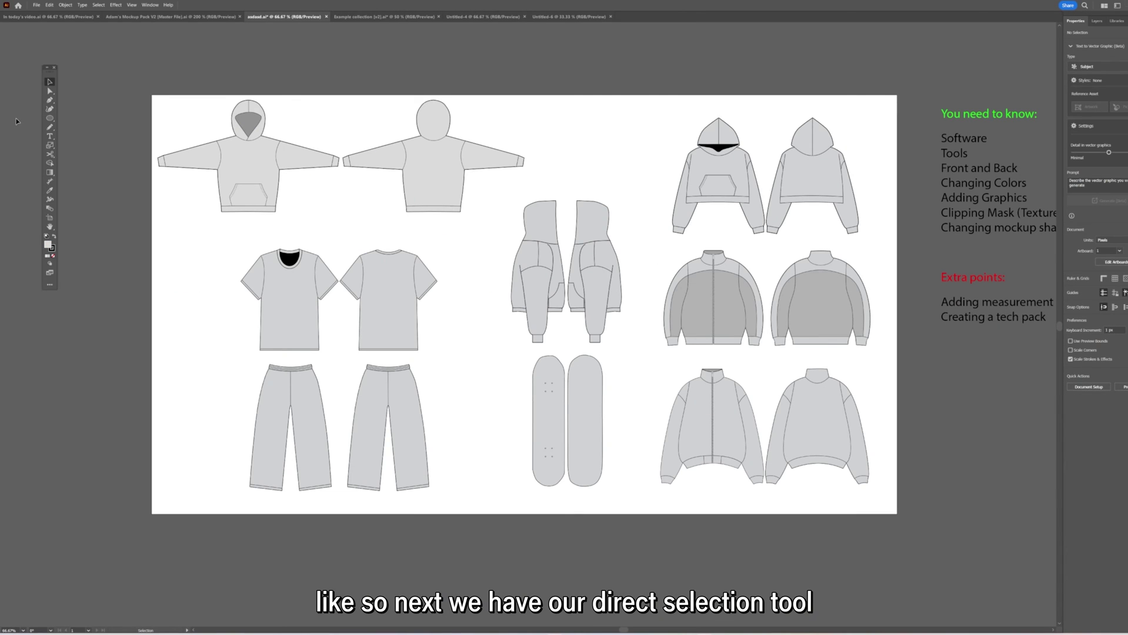
Step: Switch to Direct Selection and restore the hood lining after an accidental move
click(50, 91)
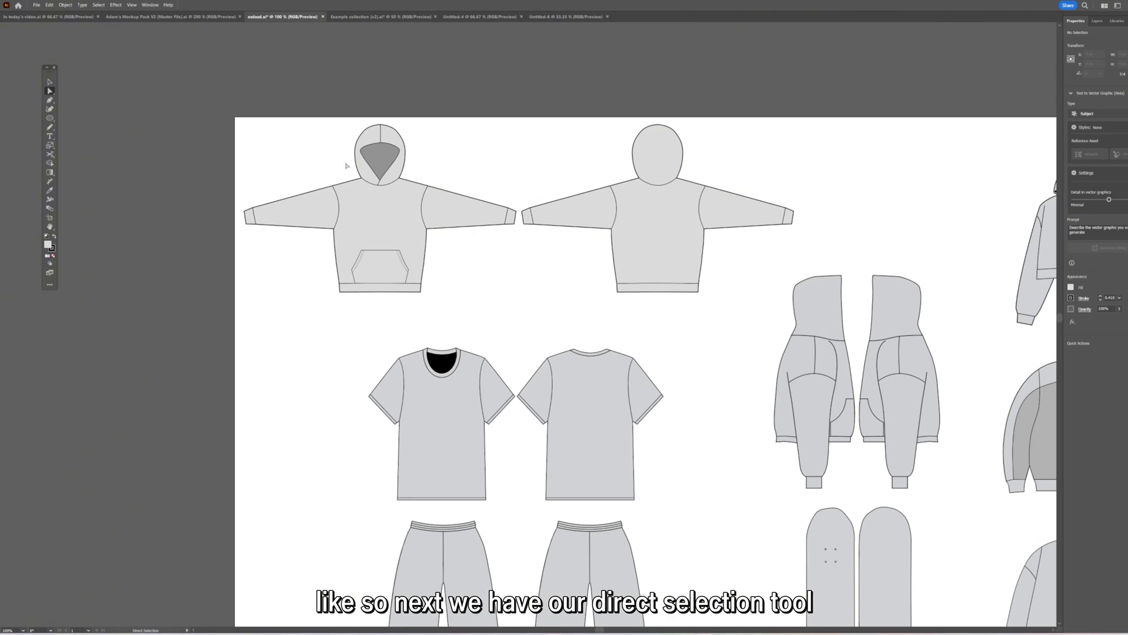
key(ctrl+1)
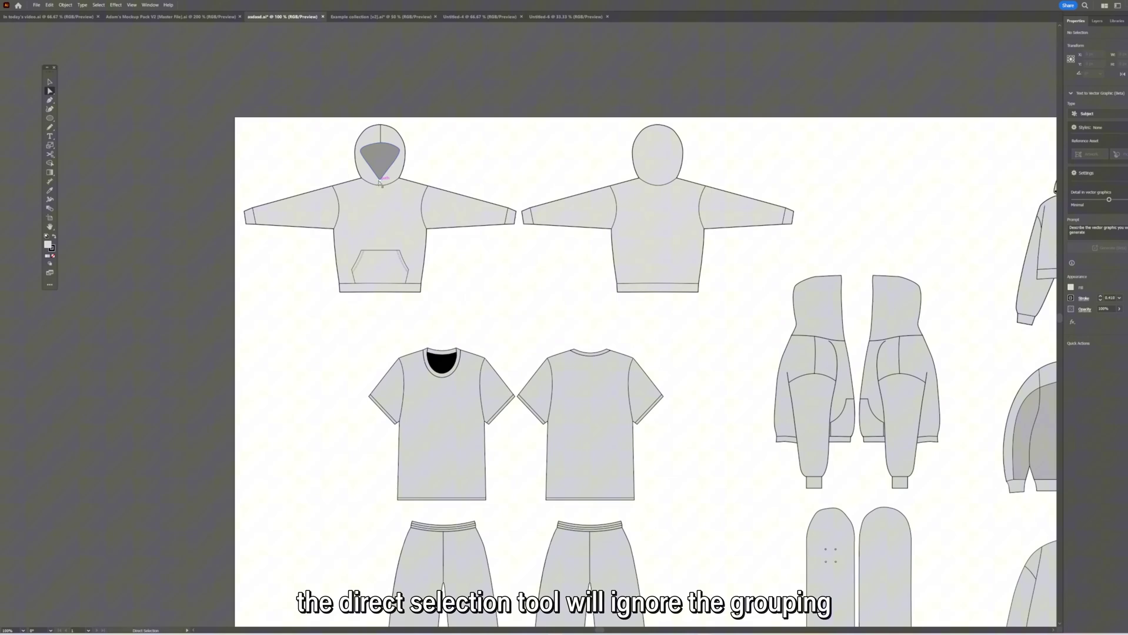
scroll(378, 176, up, 1)
drag(386, 163, 338, 241)
key(ctrl+z)
drag(405, 174, 398, 163)
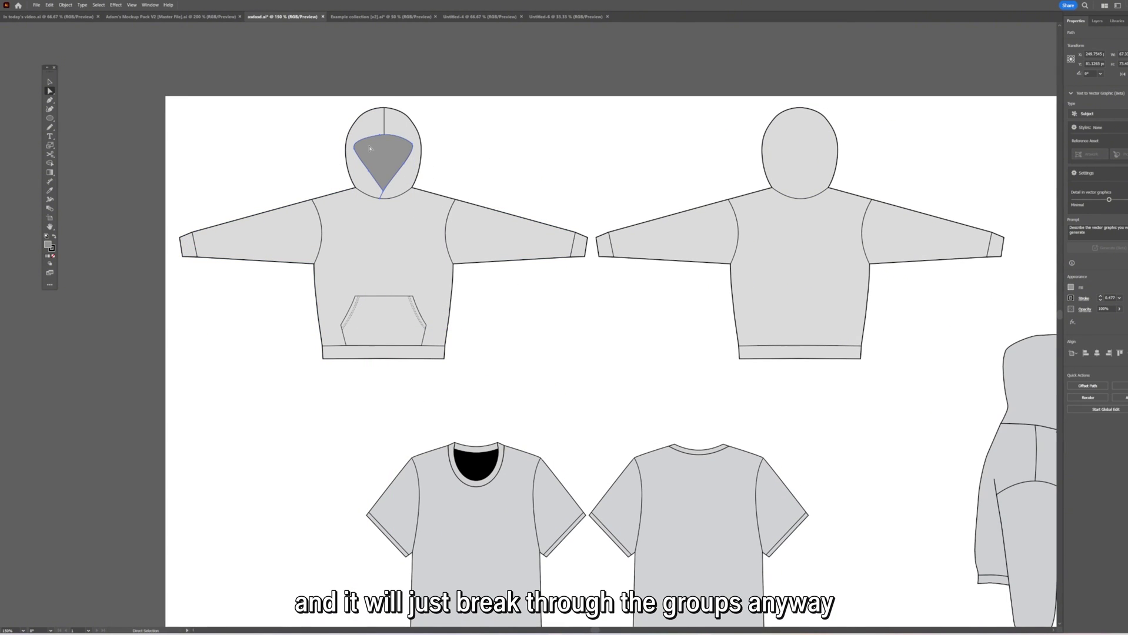
scroll(473, 297, down, 5)
scroll(473, 297, up, 1)
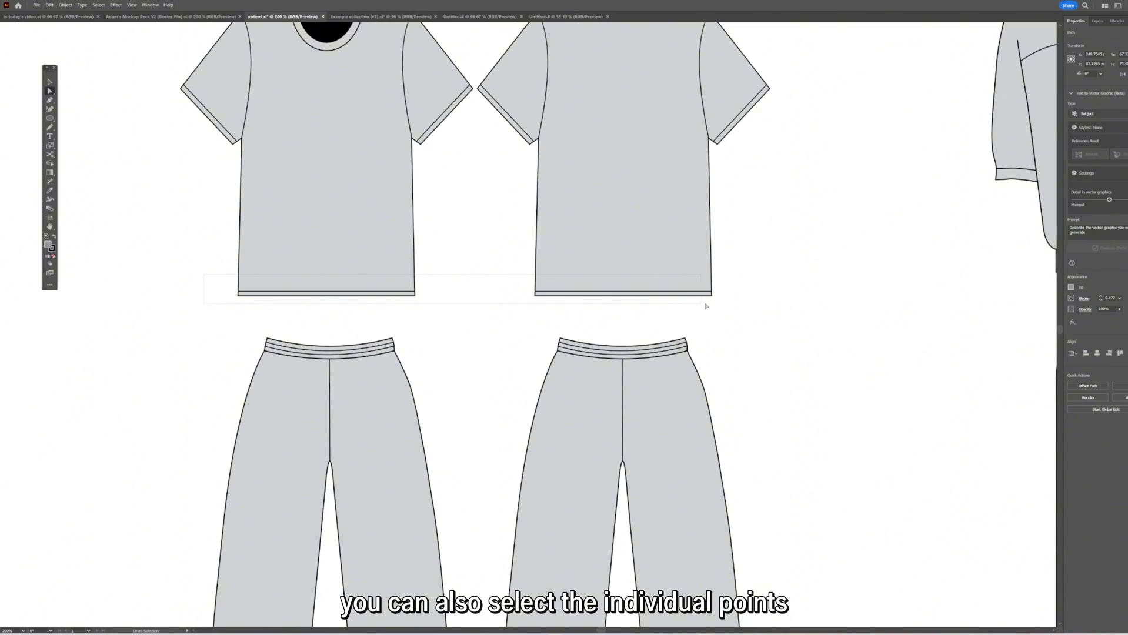
Step: Select both T-shirt hem points and drag them upward to crop the tees
drag(739, 307, 739, 308)
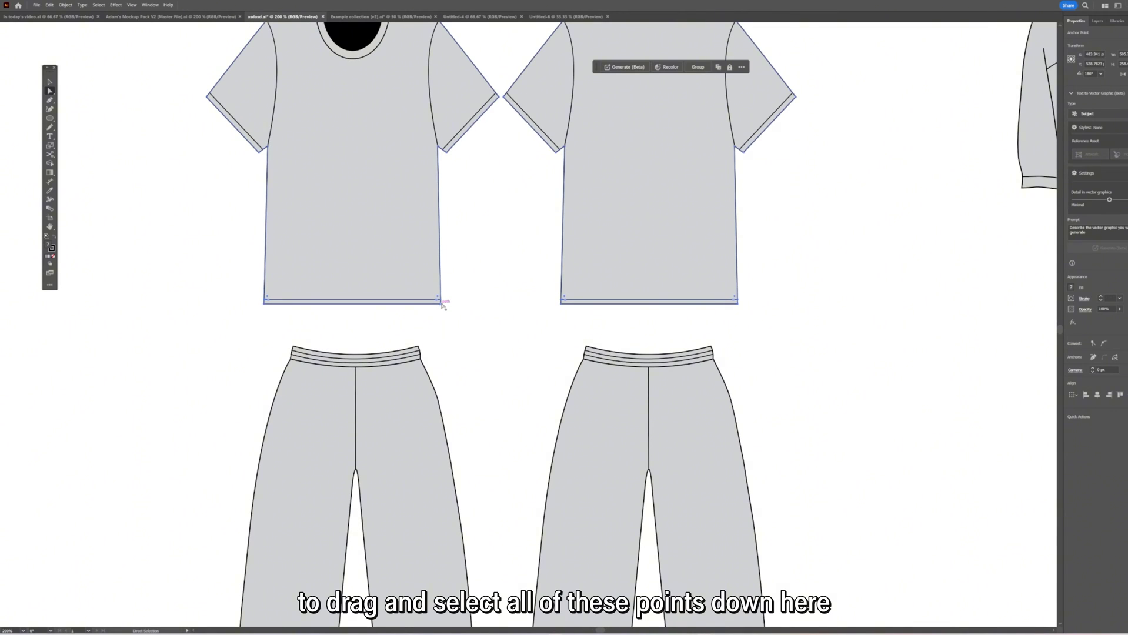
drag(441, 303, 441, 244)
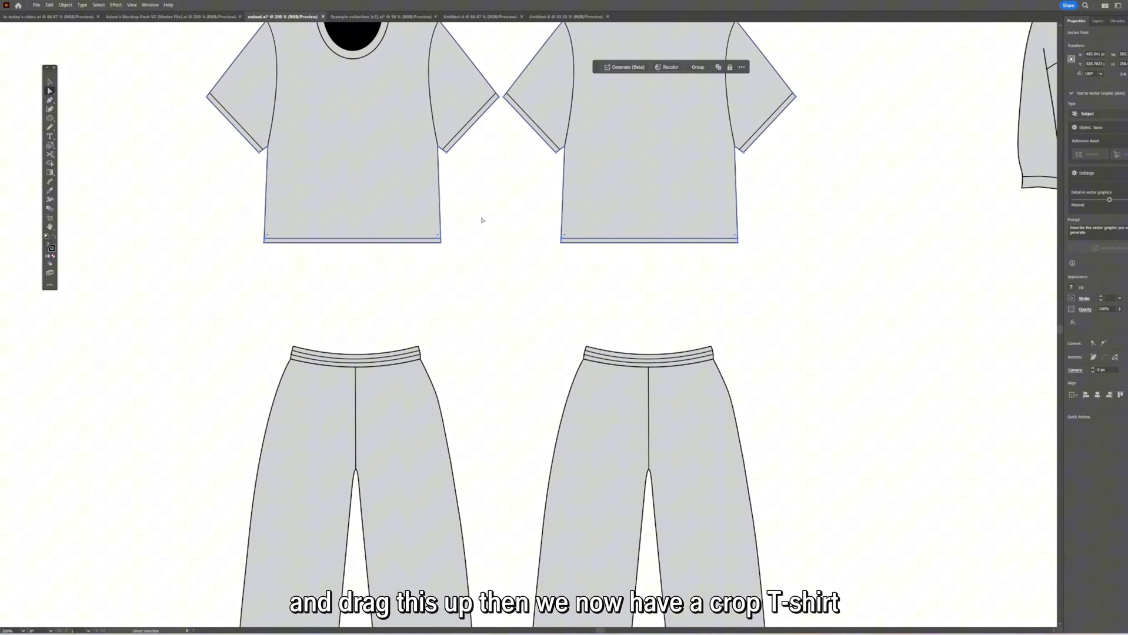
scroll(525, 328, down, 3)
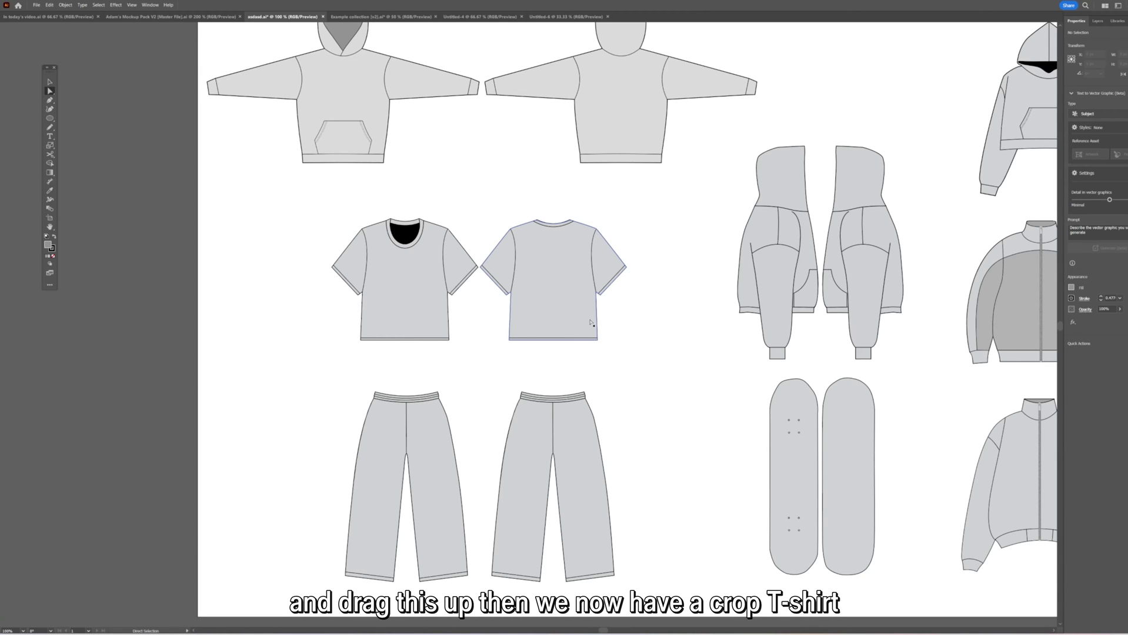
scroll(469, 351, up, 1)
drag(317, 325, 463, 322)
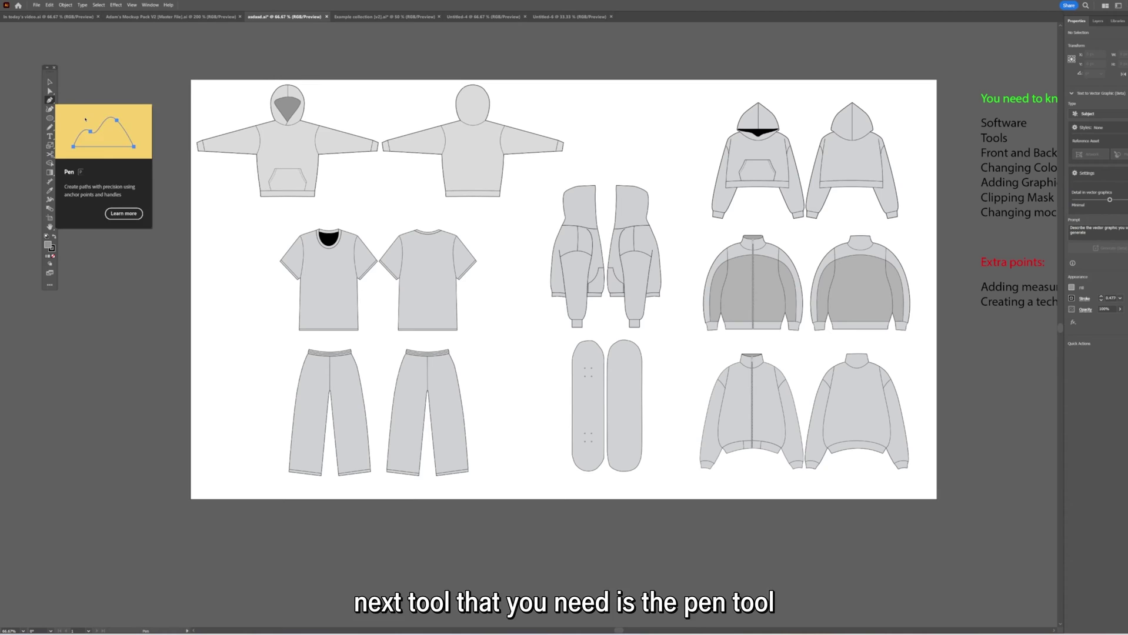
Step: Draw a freeform curved path with four smooth Pen anchor points beside the artboard
scroll(290, 177, up, 2)
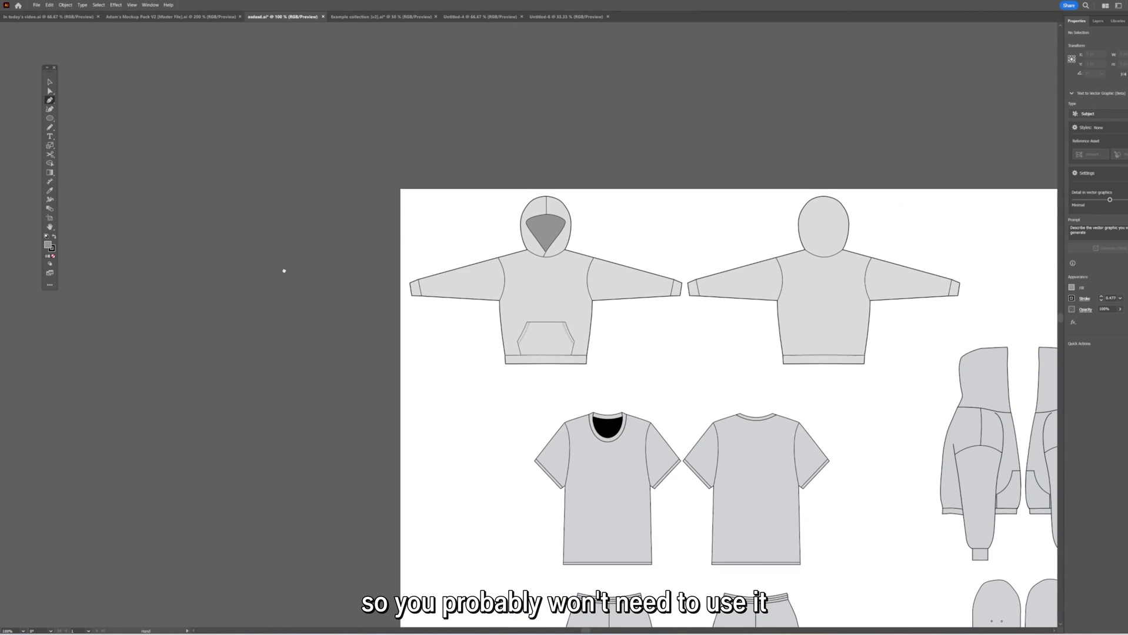
scroll(379, 275, up, 1)
drag(415, 226, 452, 225)
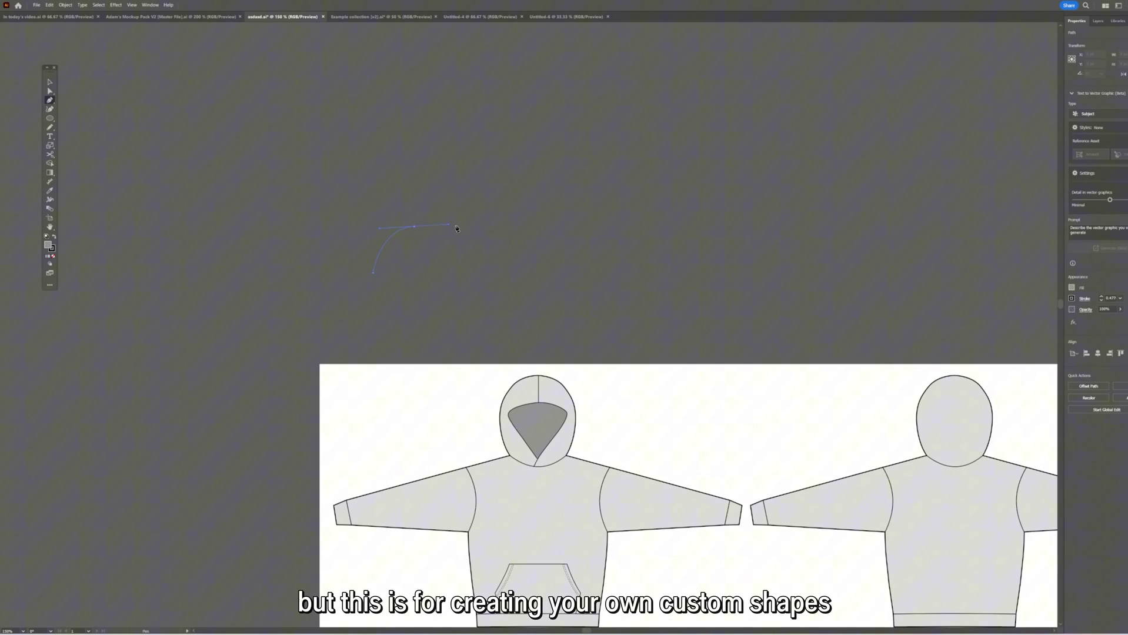
drag(586, 186, 613, 180)
drag(666, 237, 663, 258)
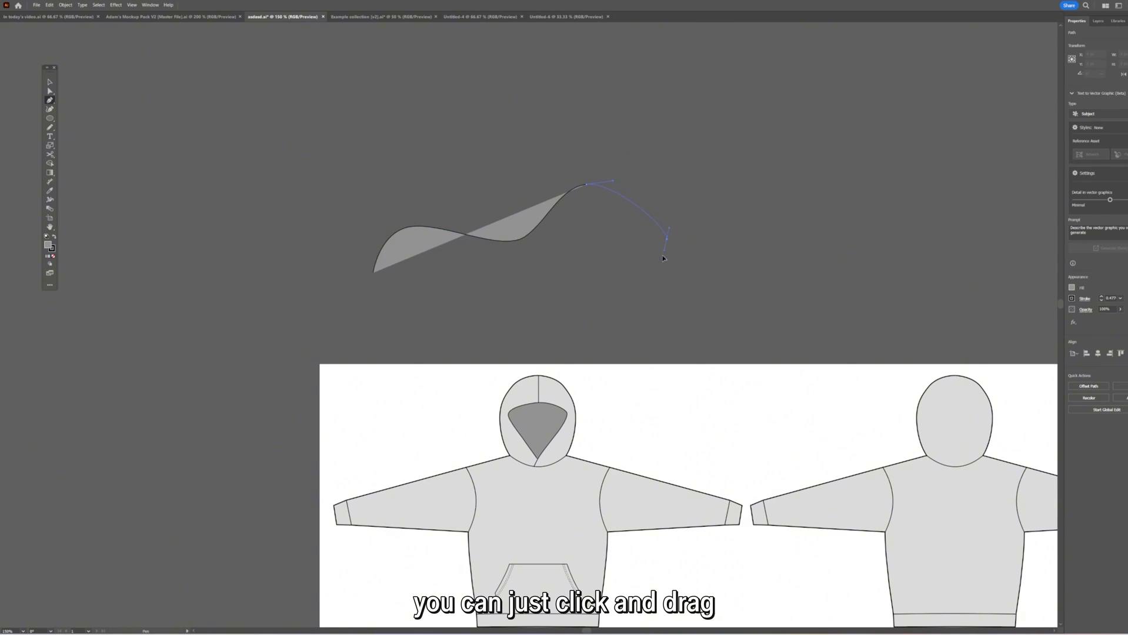
drag(551, 311, 484, 282)
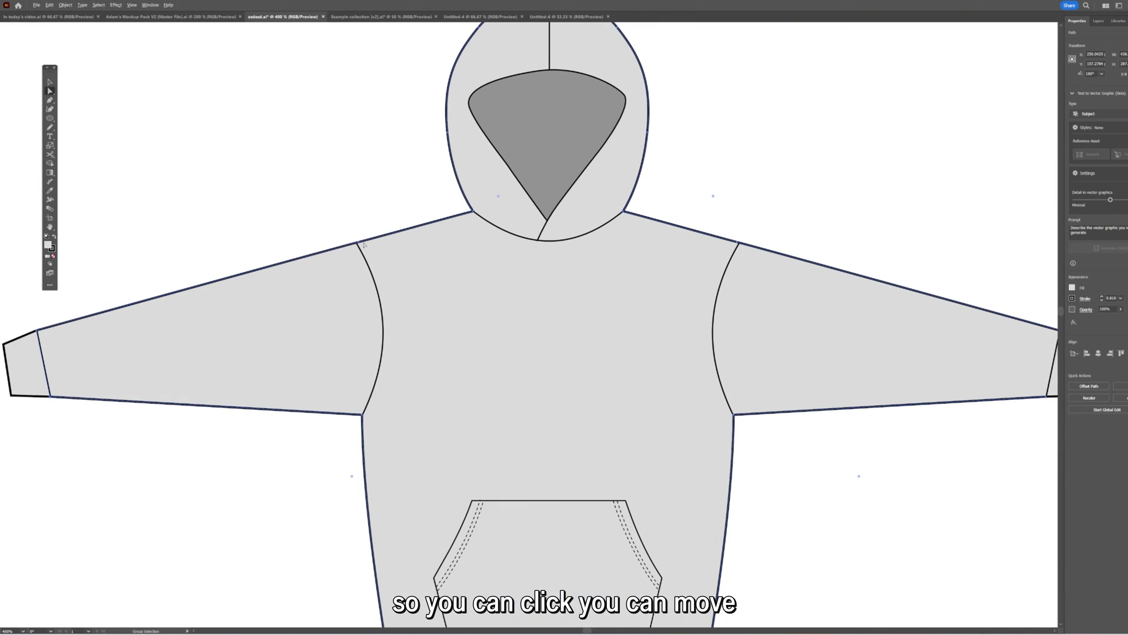
click(360, 242)
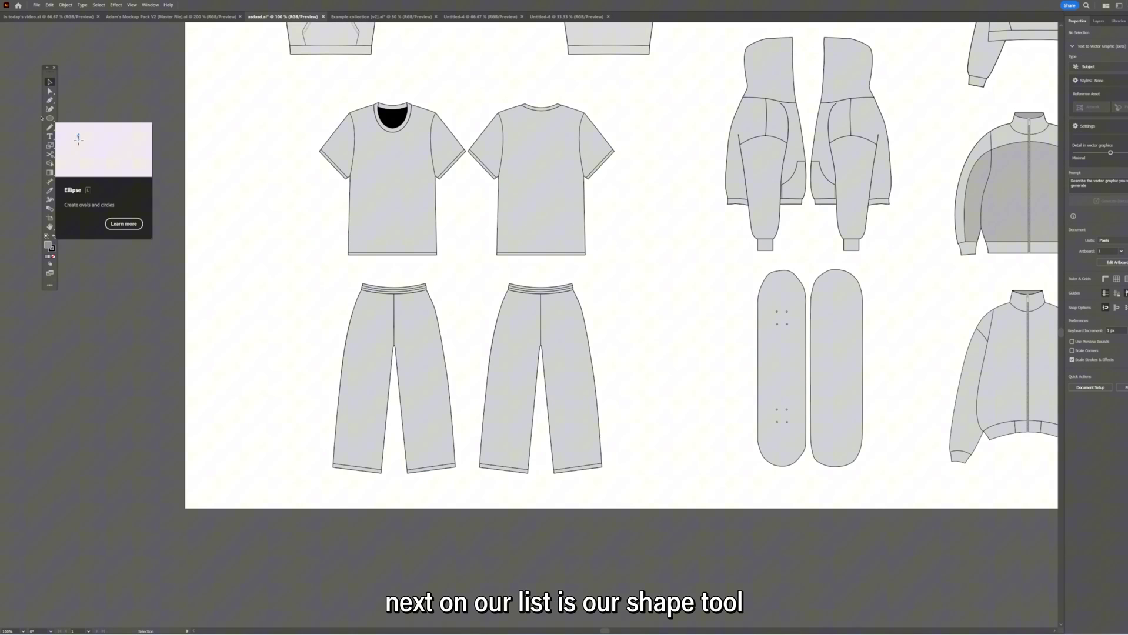
Step: Draw a rectangle over the left skateboard deck using the Rectangle tool from the shape flyout
drag(50, 118, 98, 119)
key(ctrl+equal)
key(ctrl+equal)
drag(416, 163, 485, 503)
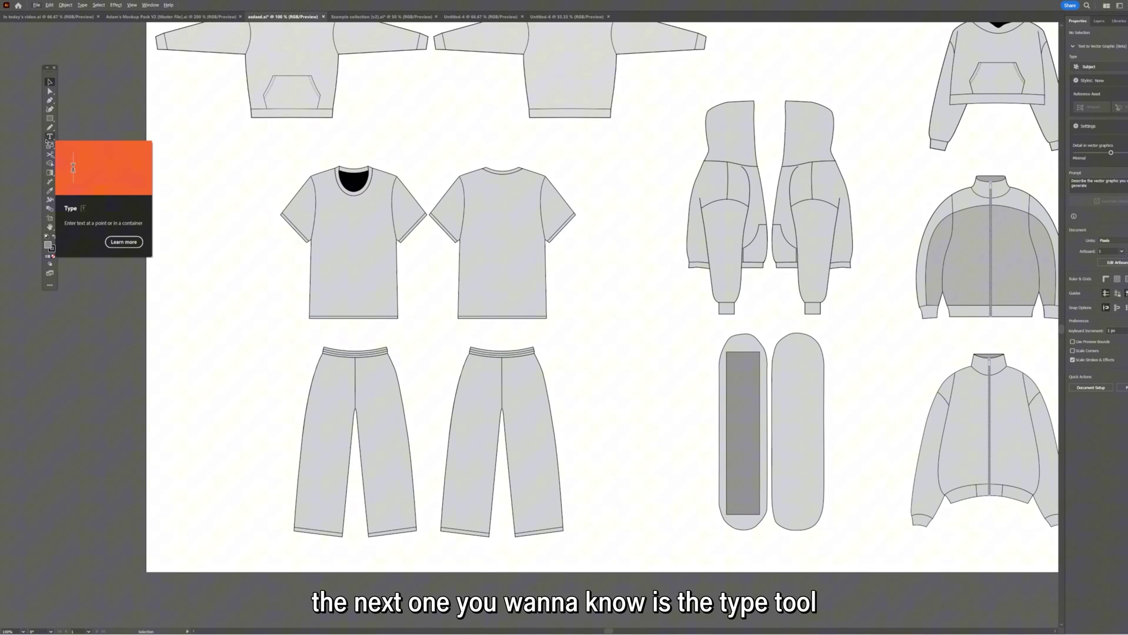
Step: Type the word NEED beside the artboard and set it in the Pricedown font
click(47, 140)
key(ctrl+equal)
scroll(371, 244, left, 3)
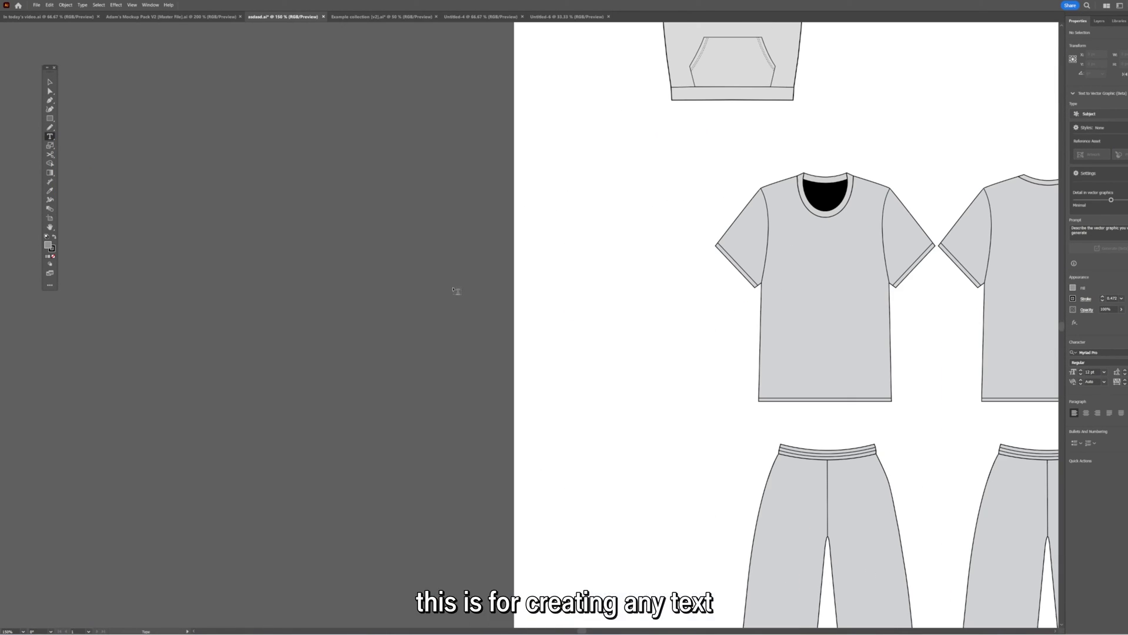
click(282, 247)
text(NEED)
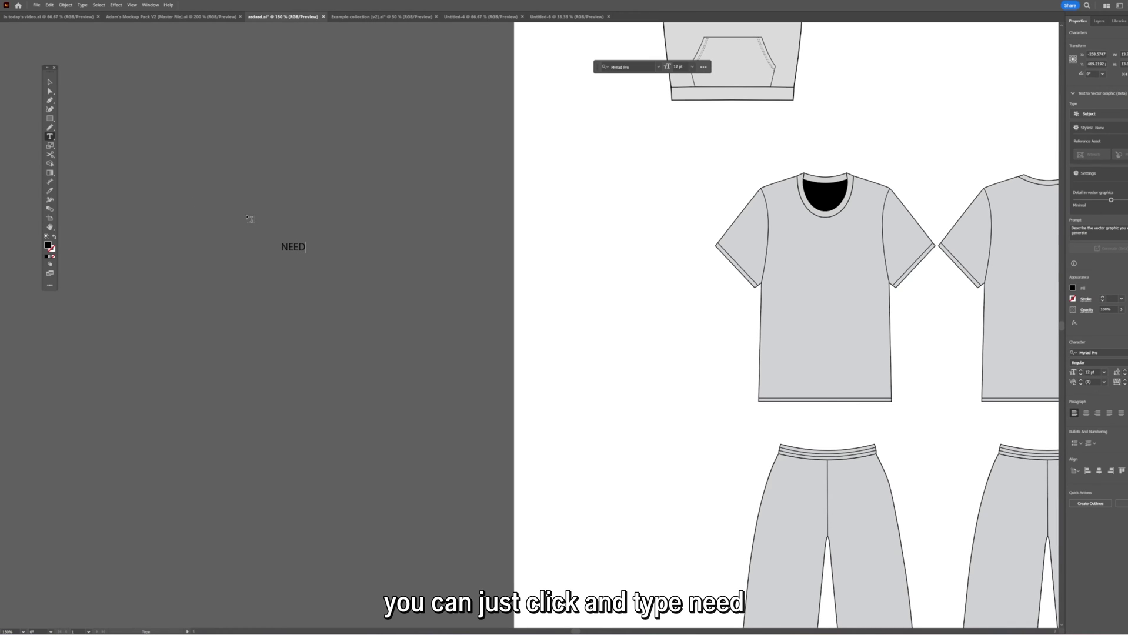
key(Escape)
key(ctrl+equal)
key(ctrl+equal)
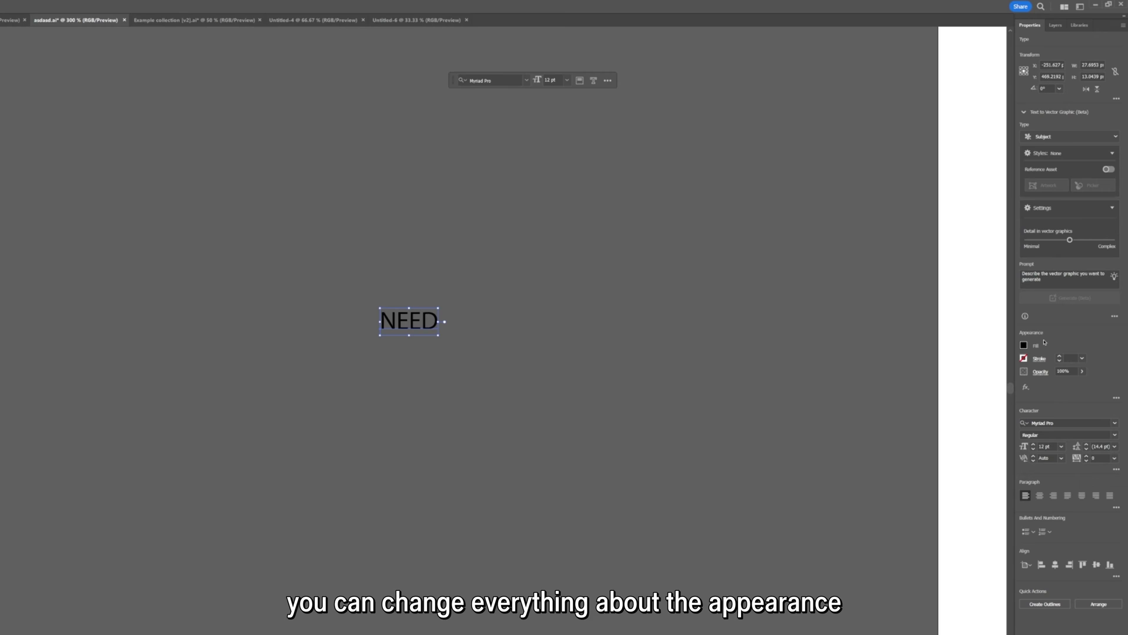
click(1041, 423)
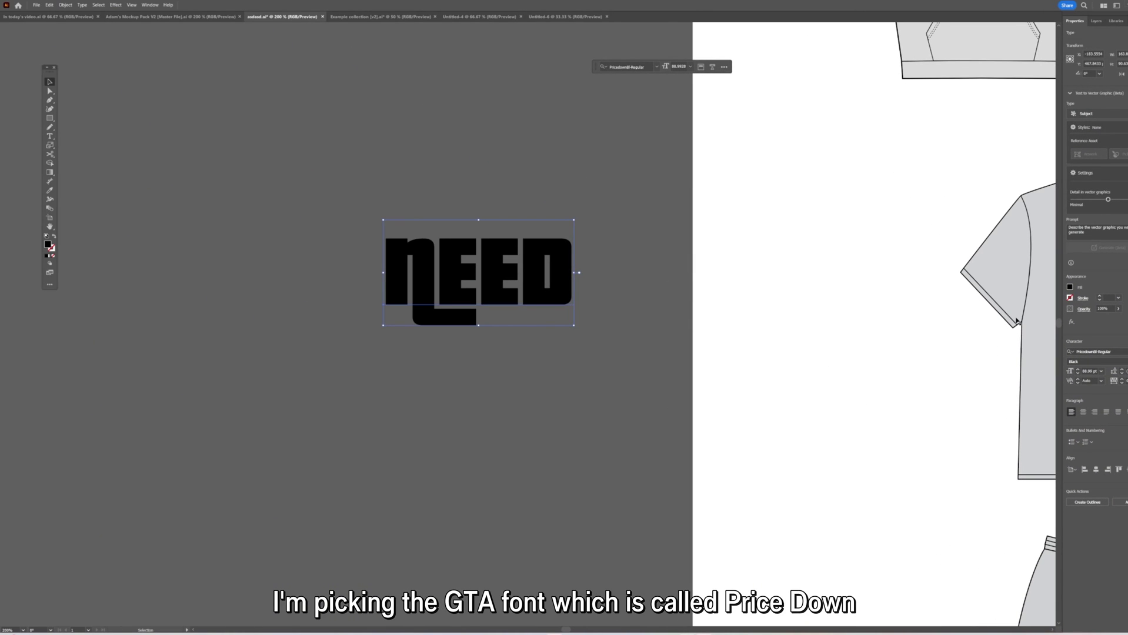
scroll(500, 247, down, 1)
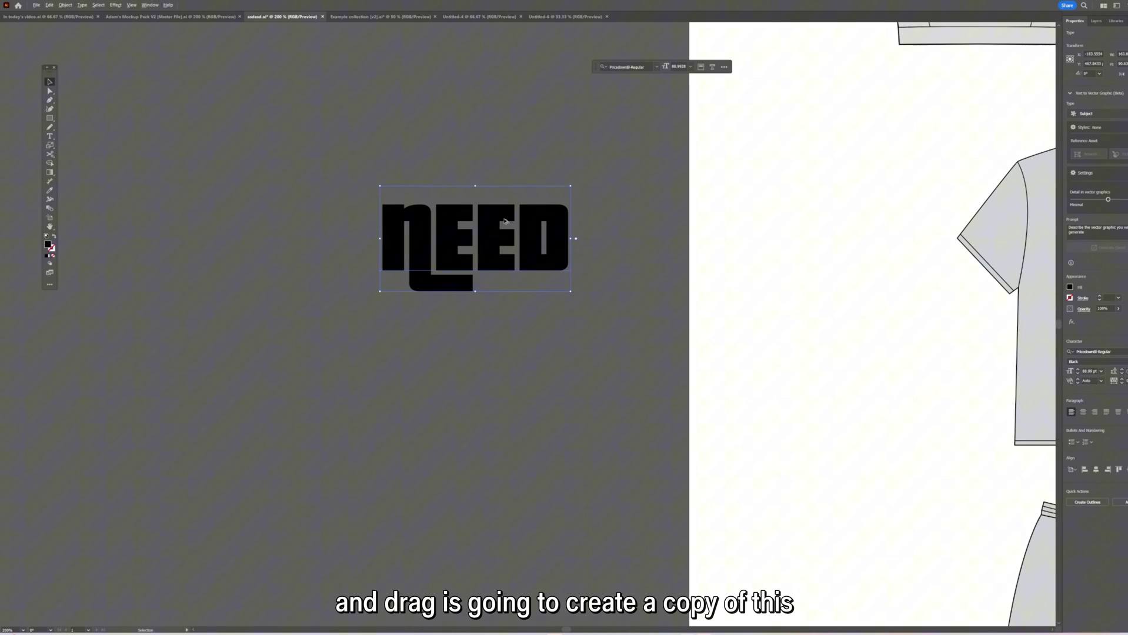
Step: Duplicate NEED below itself and retype the copy as MORE and STACK on two lines
drag(503, 227, 544, 327)
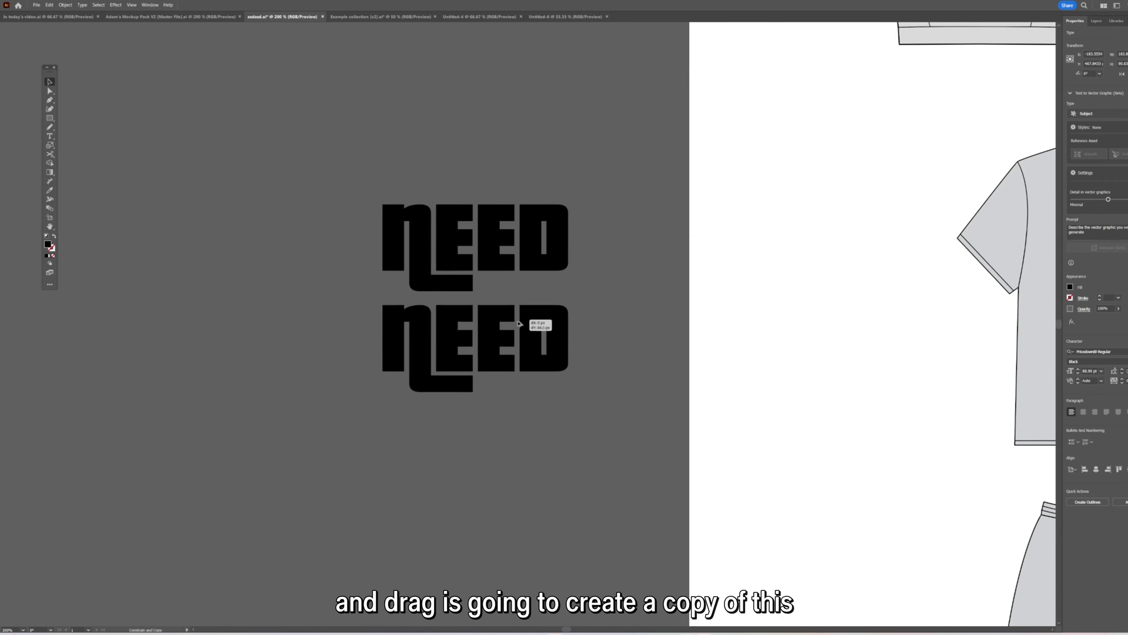
double_click(544, 328)
text(more)
key(Return)
text(stack)
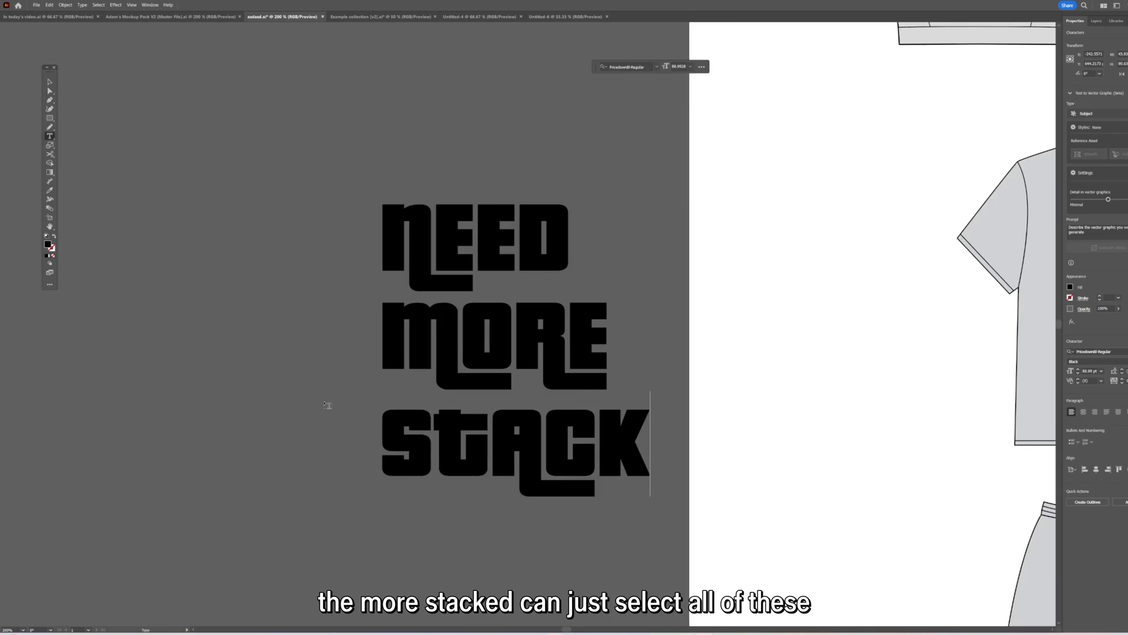
key(Escape)
Step: Move the stacked NEED MORE STACK text onto the front T-shirt chest
key(ctrl+minus)
key(ctrl+minus)
drag(421, 405, 341, 385)
key(ctrl+plus)
drag(241, 287, 692, 317)
key(ctrl+plus)
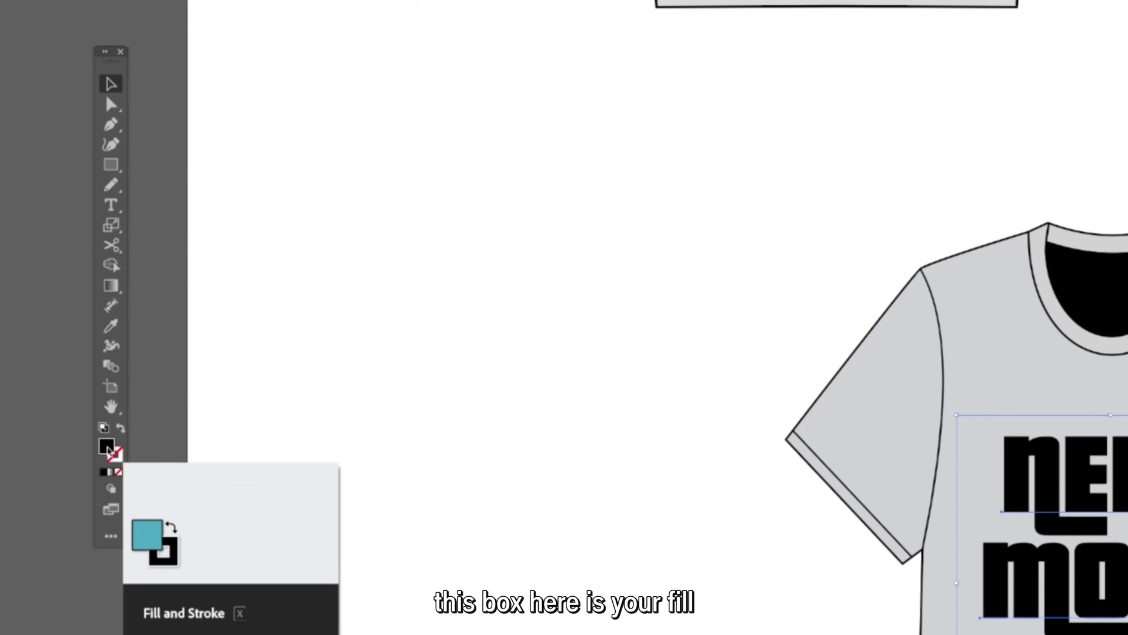
Step: Set the NEED MORE STACK slogan's fill to pure white
double_click(106, 446)
text(ff0000)
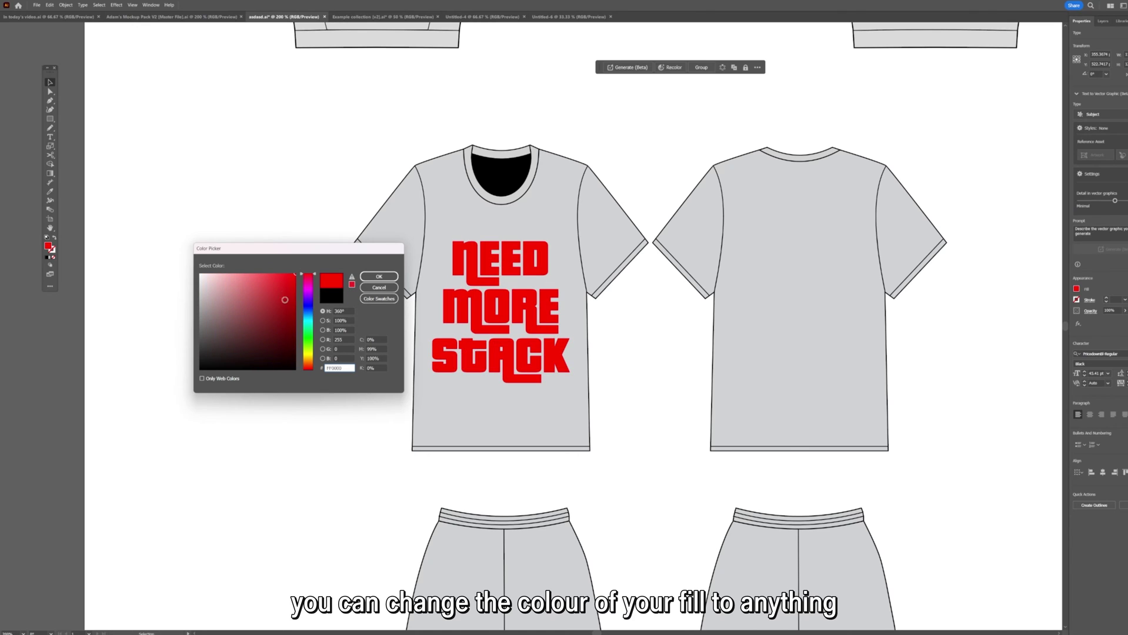
drag(308, 274, 307, 355)
click(200, 274)
click(371, 277)
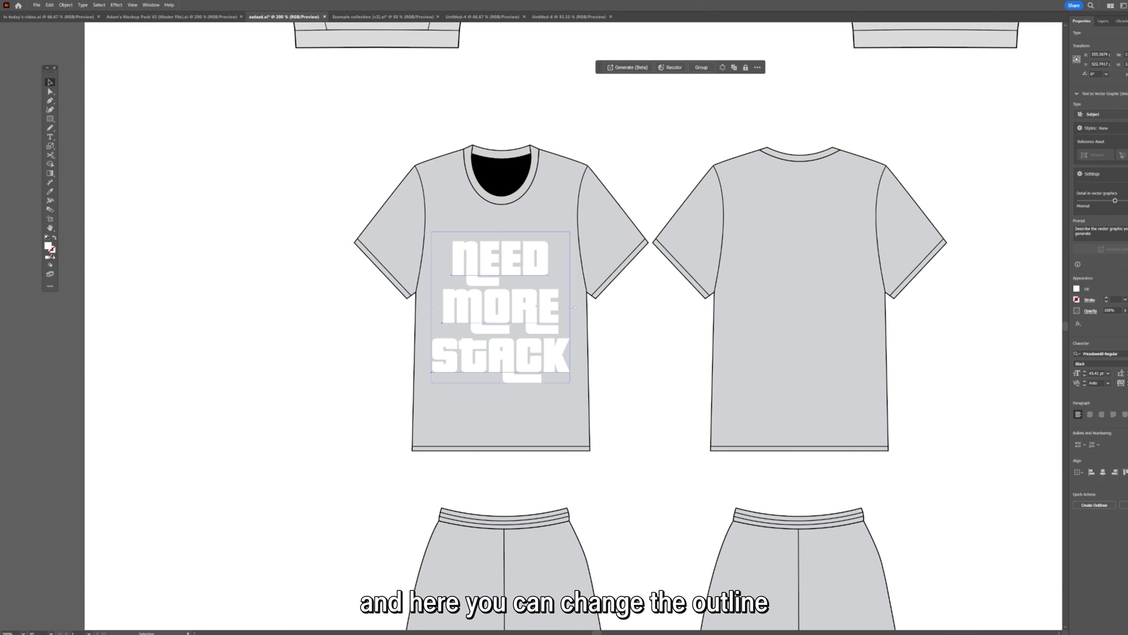
Step: Give the slogan a black outline at 0.25 pt
double_click(51, 250)
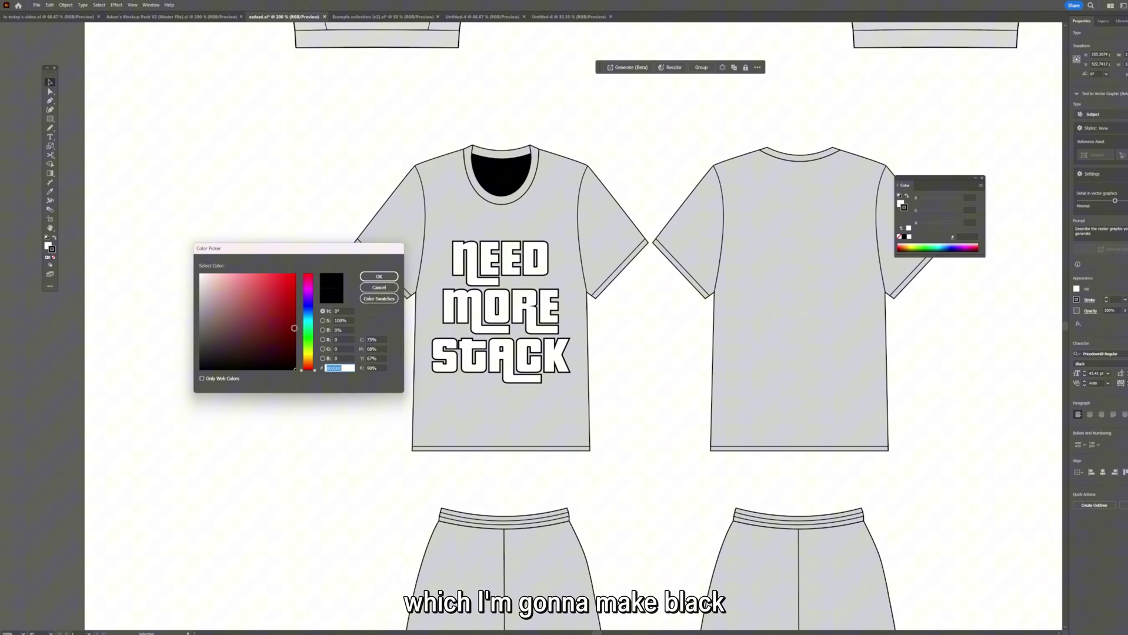
key(Return)
key(ctrl+equal)
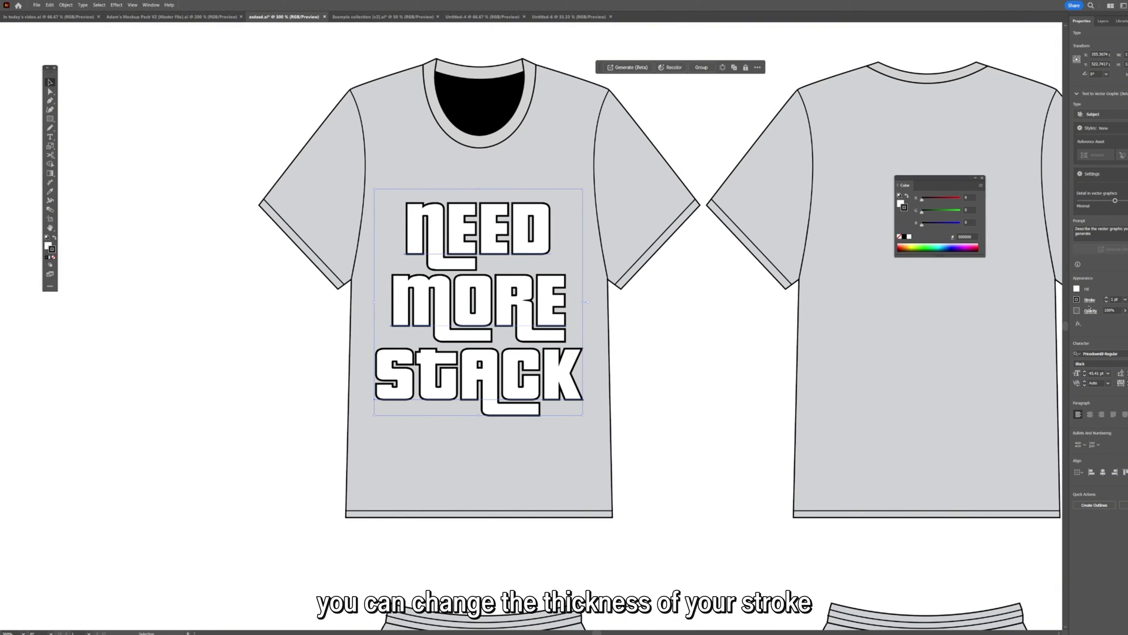
click(1106, 302)
click(1106, 301)
click(1106, 302)
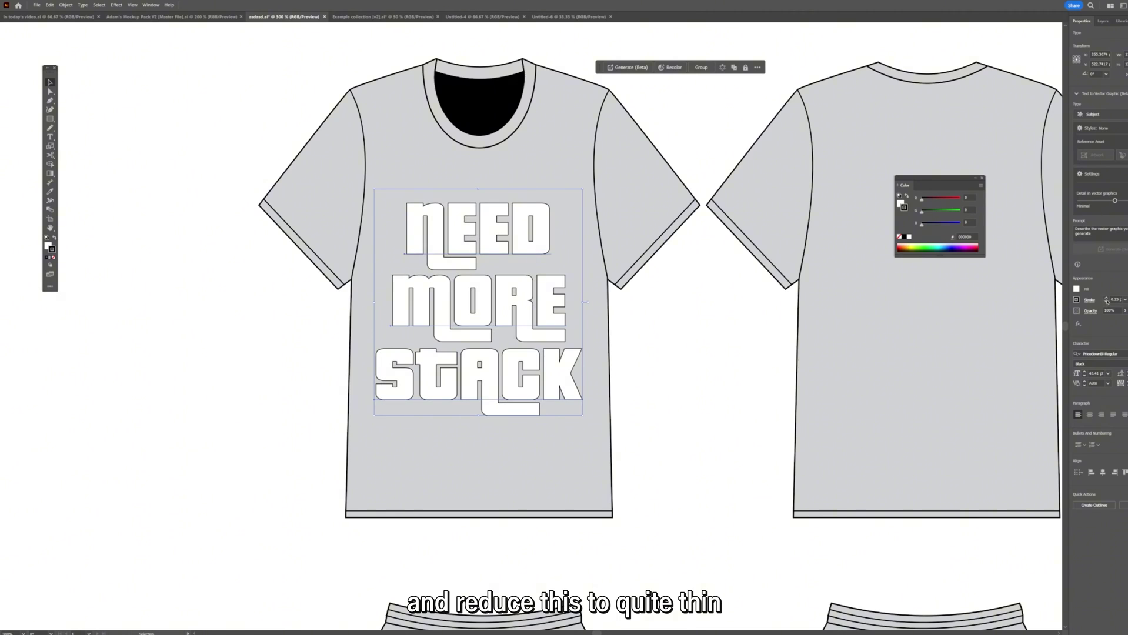
click(254, 285)
key(ctrl+0)
Step: Ungroup the two T-shirts and colour their bases and collars A5B9C4
scroll(319, 277, up, 5)
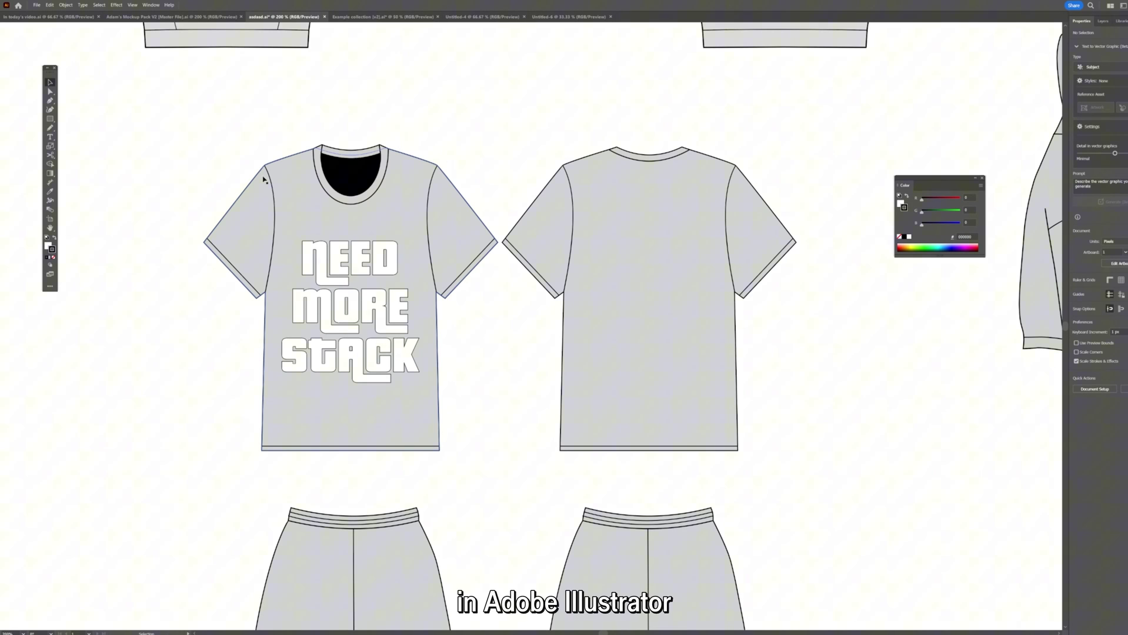
click(355, 207)
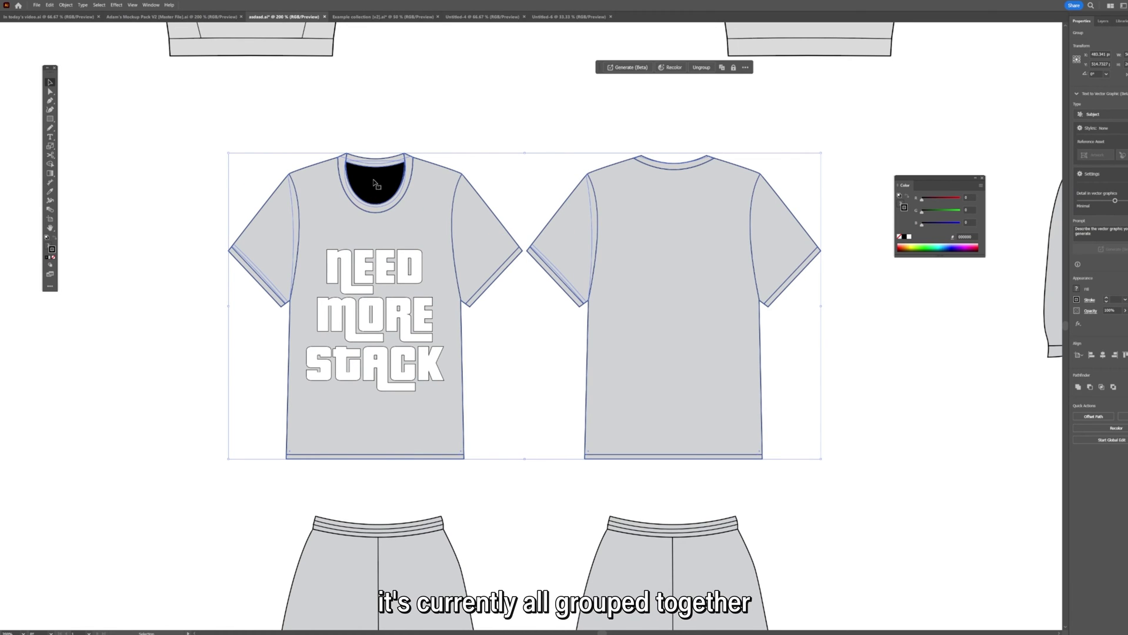
scroll(476, 141, down, 1)
click(701, 68)
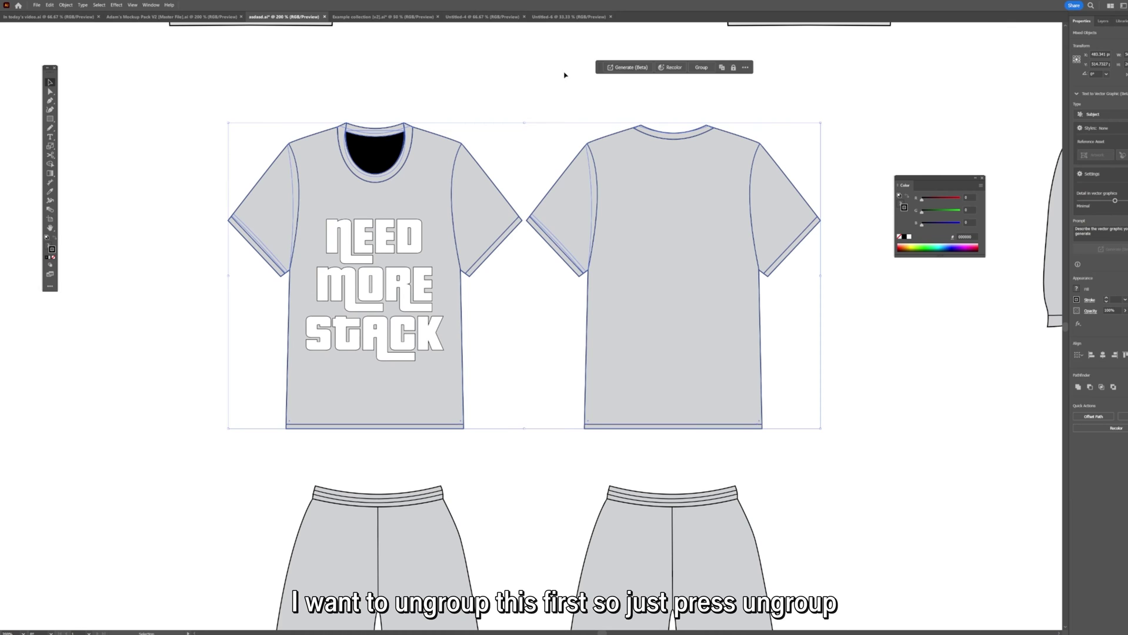
click(678, 85)
click(611, 179)
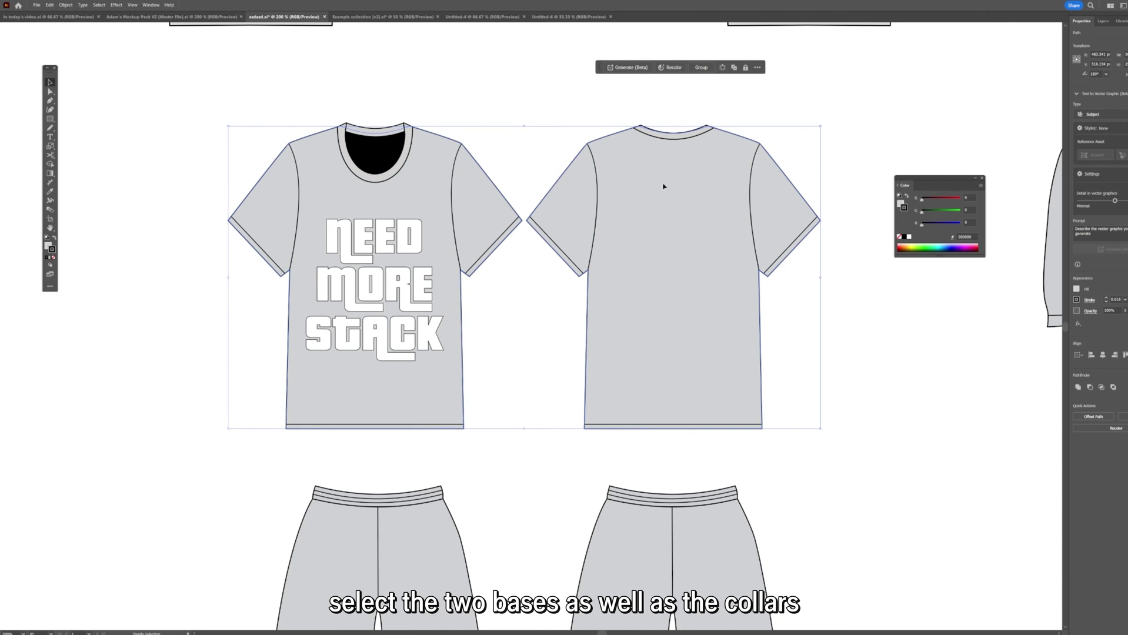
shift+click(678, 137)
shift+click(375, 178)
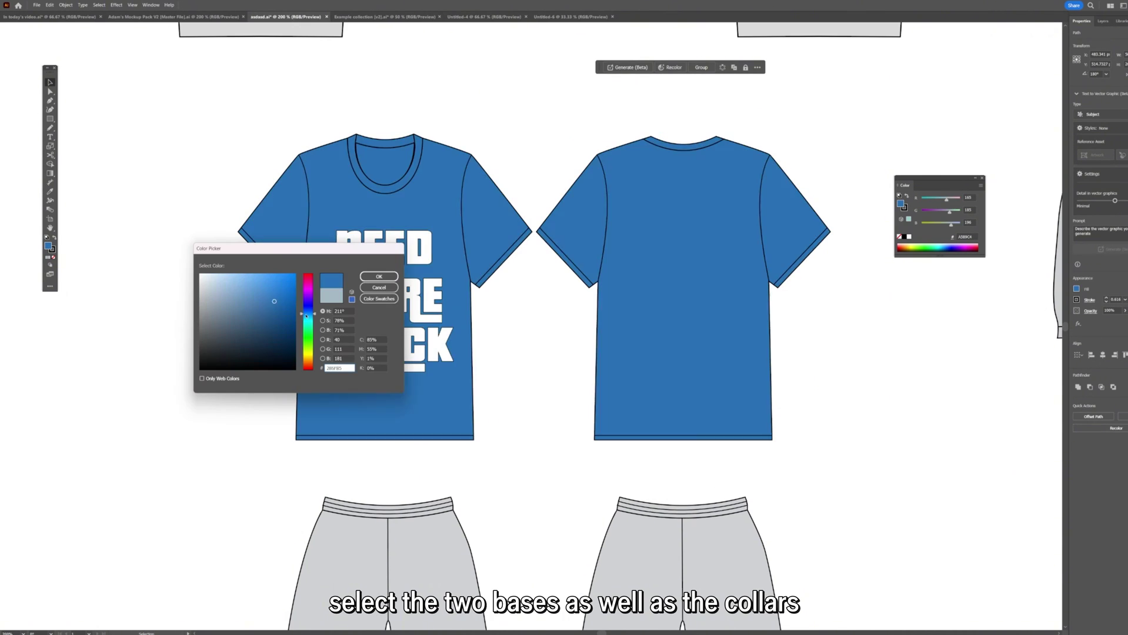
text(A5B9C4)
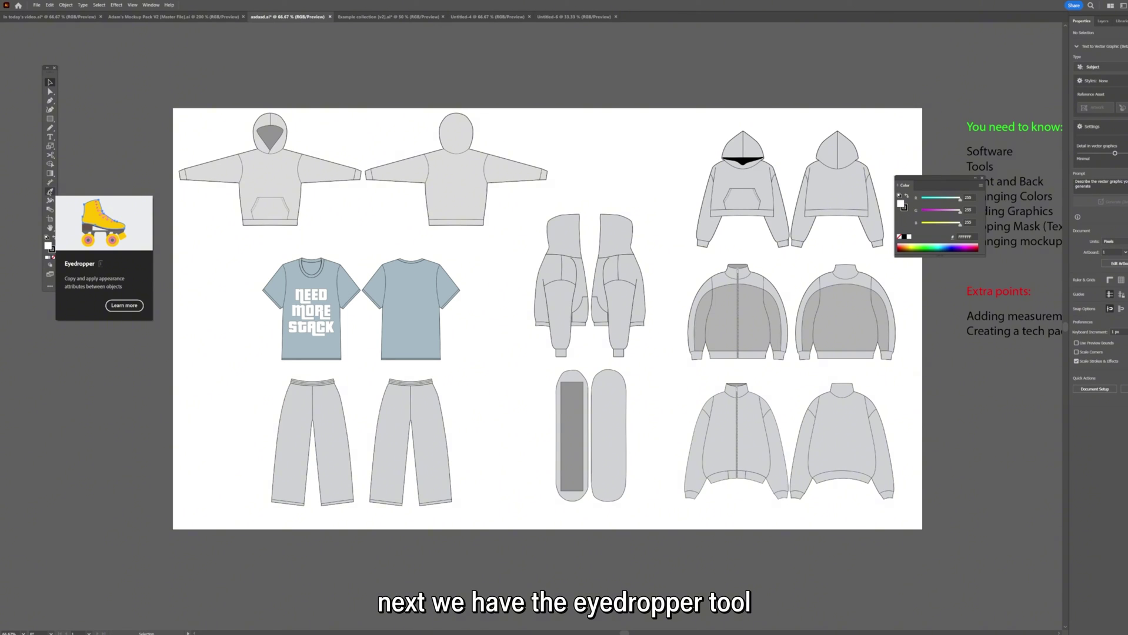
Step: Draw a circle beside the artwork in the Example collection document
click(50, 191)
click(388, 17)
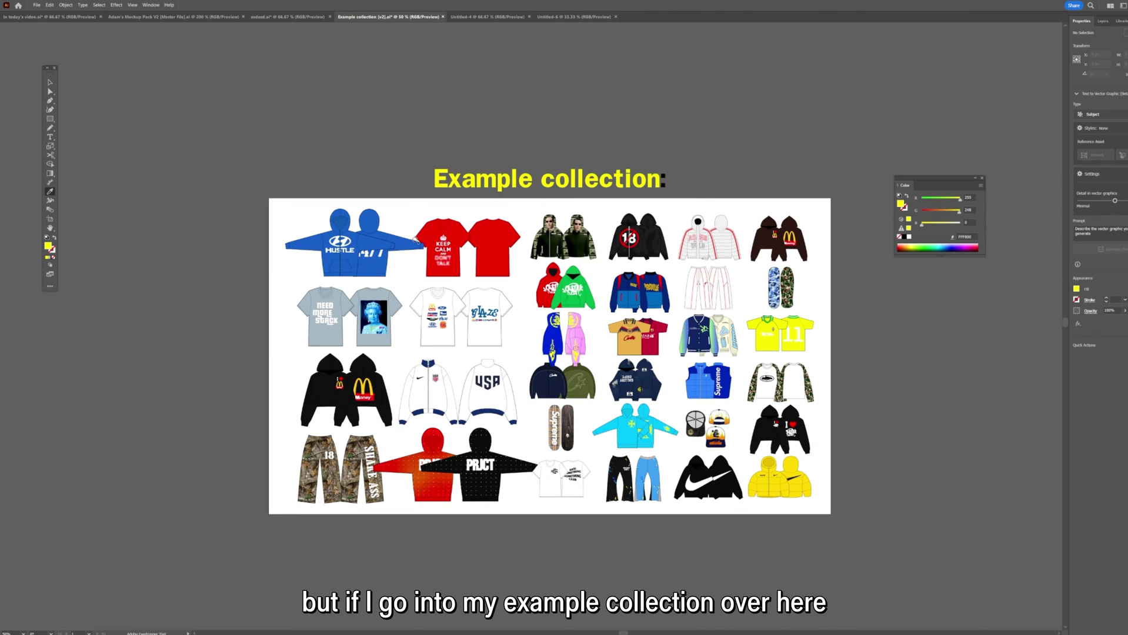
drag(433, 228, 389, 205)
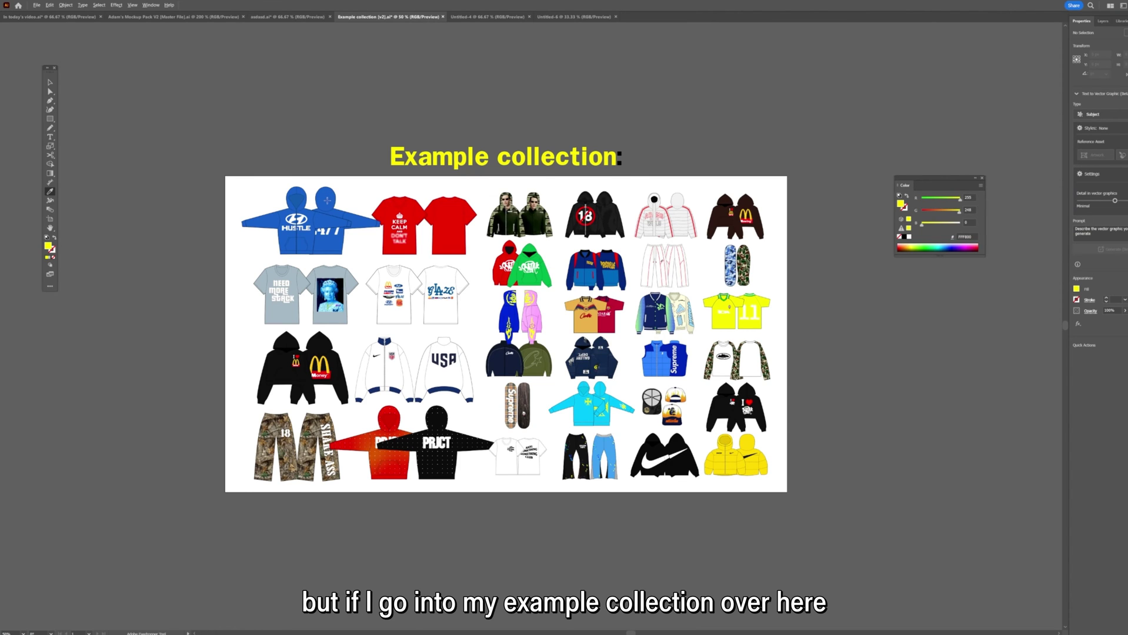
key(ctrl+1)
key(l)
drag(366, 257, 428, 318)
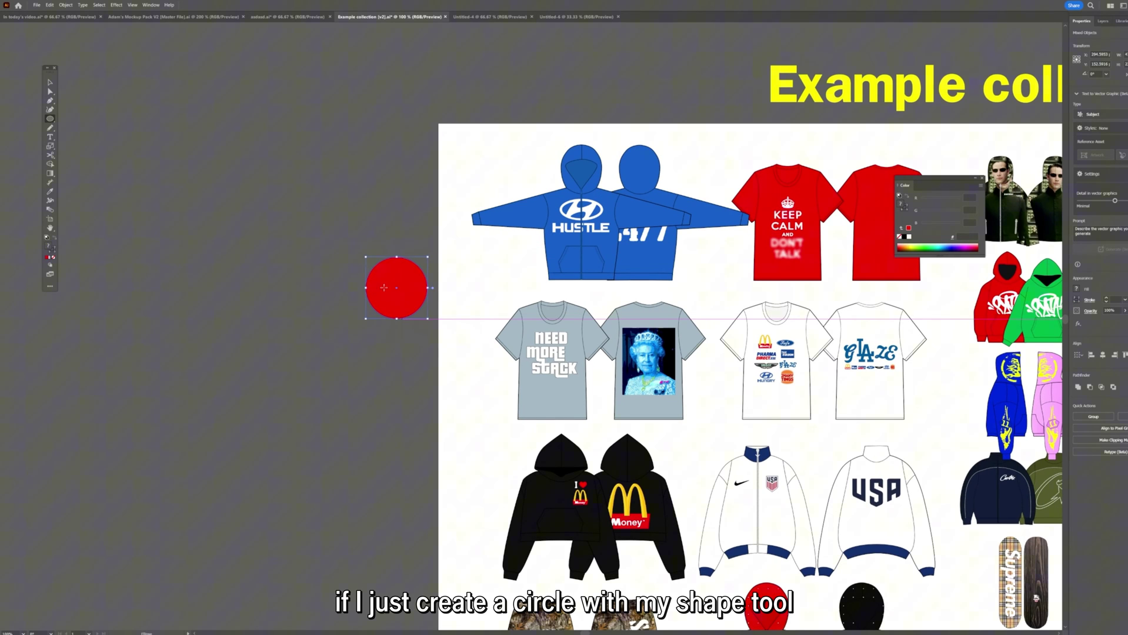
Step: Eyedrop the blue hoodie, red tee and white tee colours onto the circle
key(i)
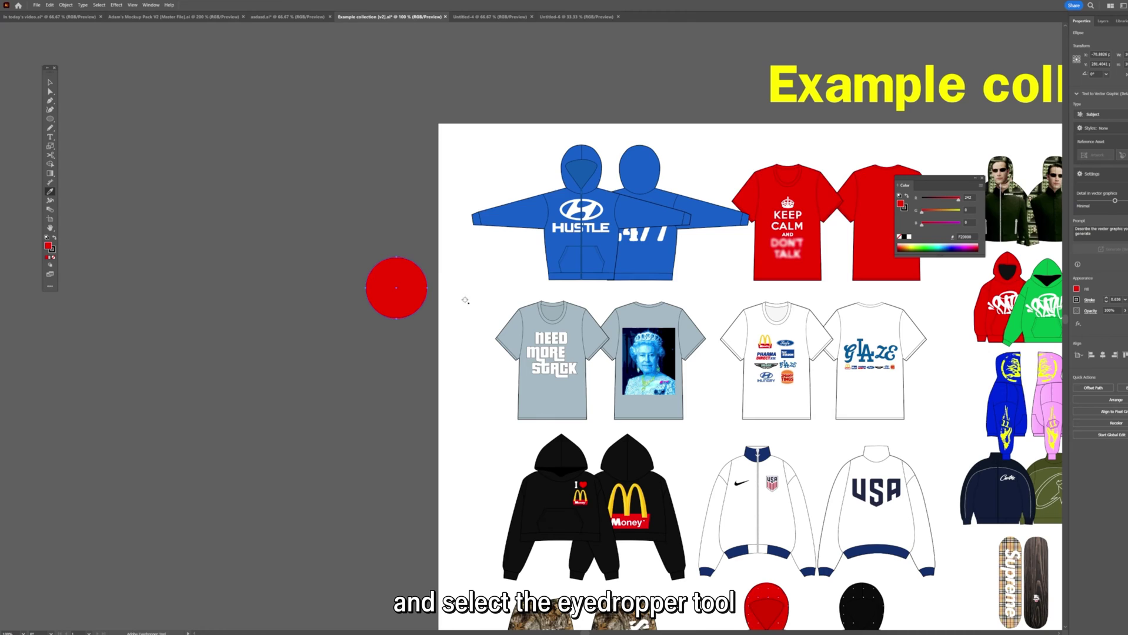
scroll(465, 300, right, 3)
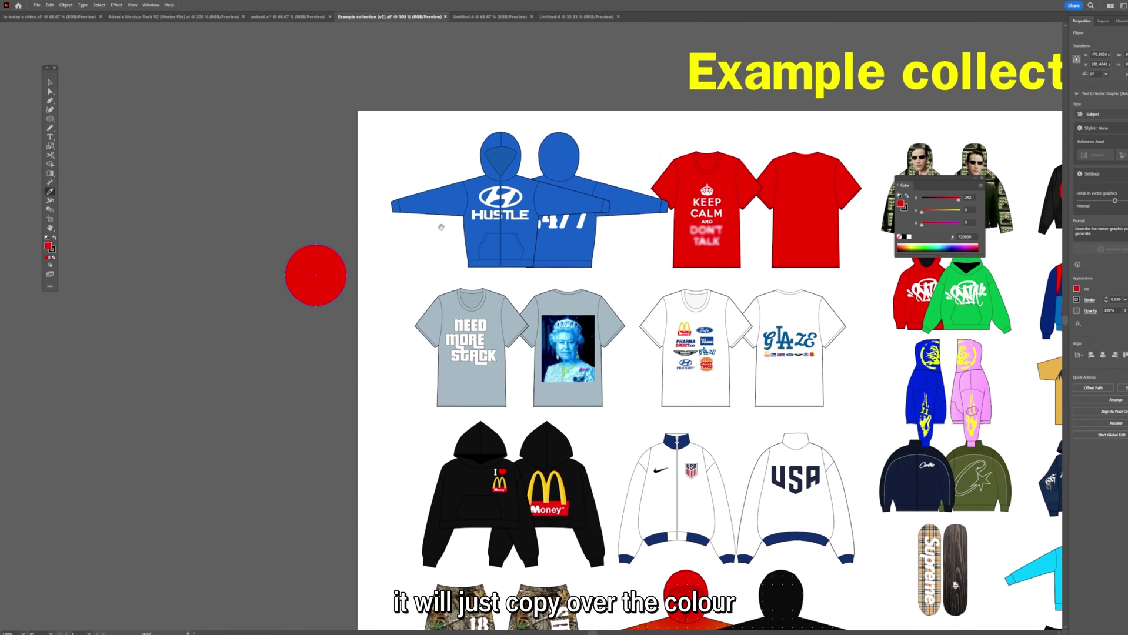
click(439, 202)
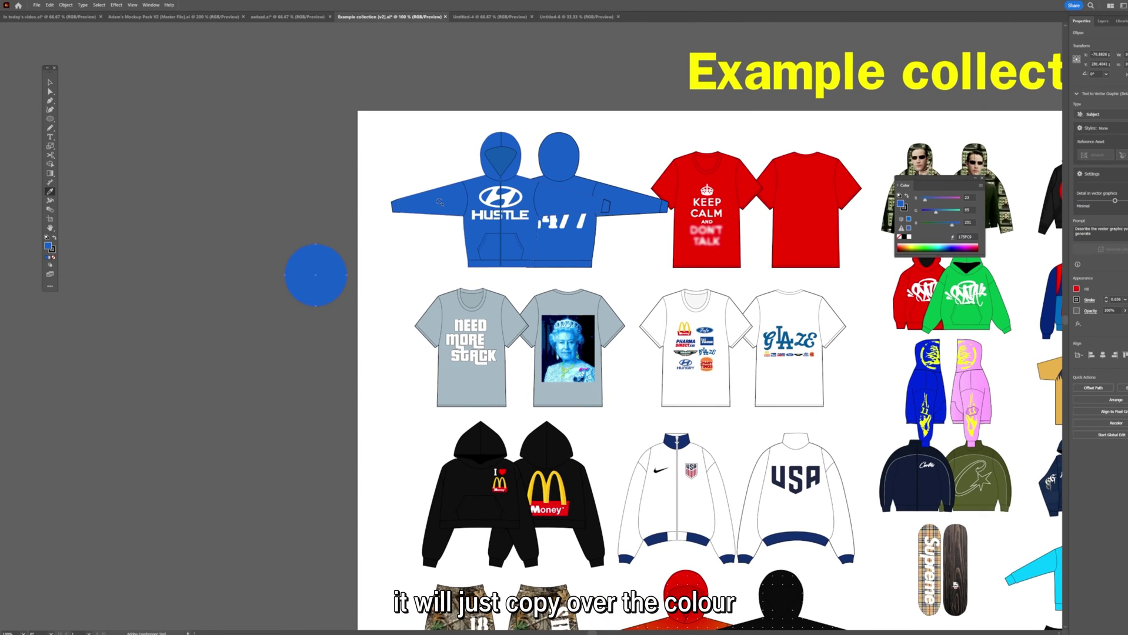
click(671, 232)
click(694, 398)
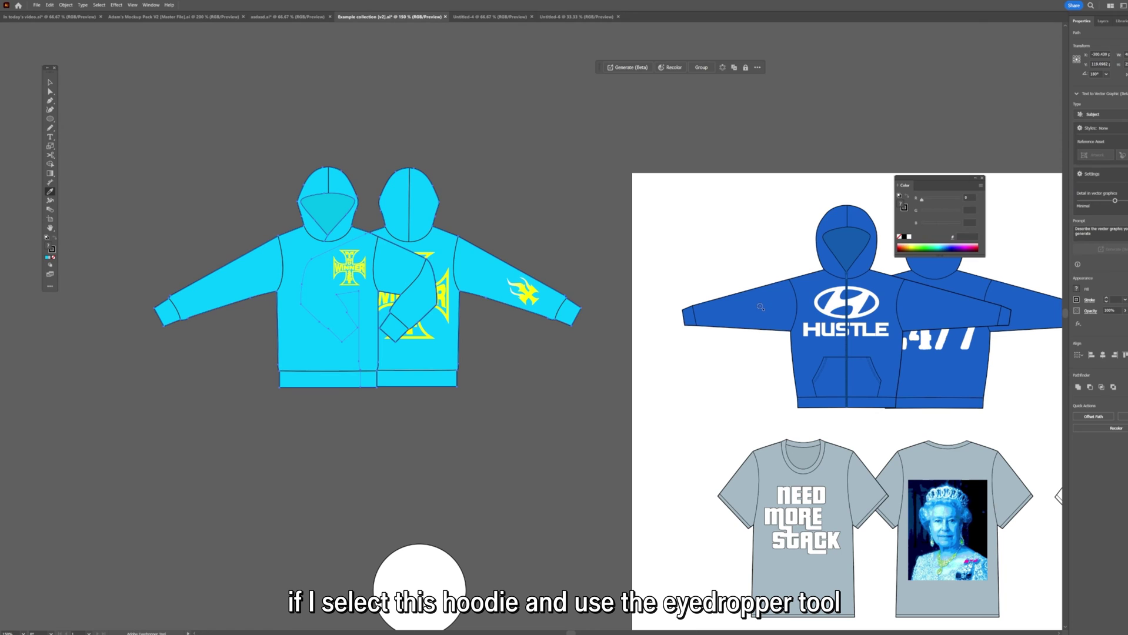
click(760, 307)
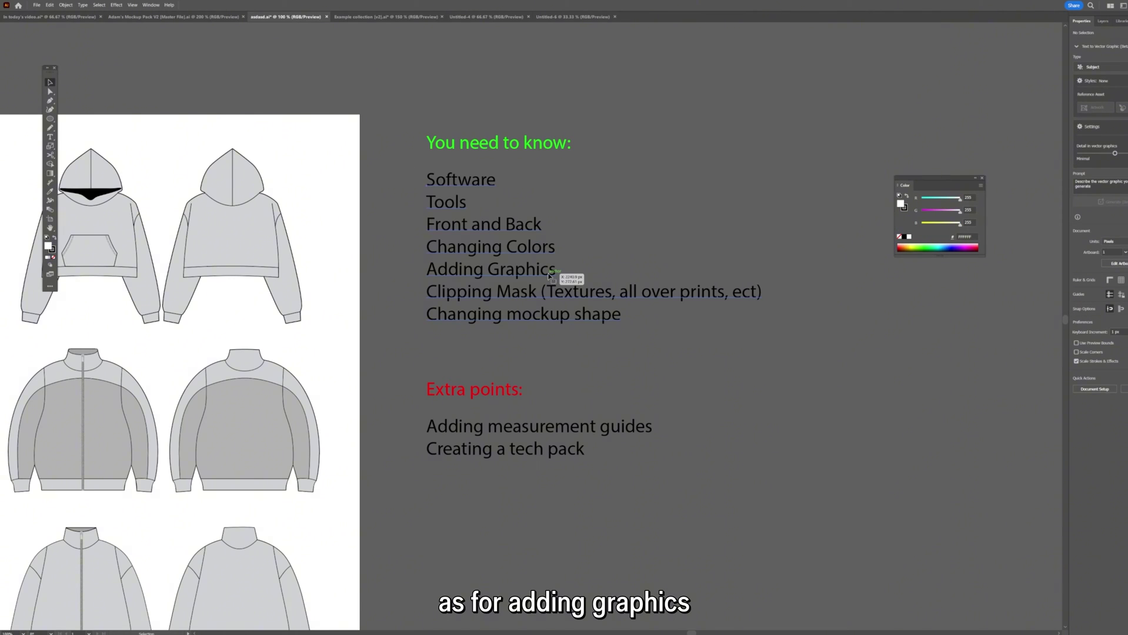
Step: Append '- [PNG or SVG]' to the Adding Graphics topic line
double_click(554, 270)
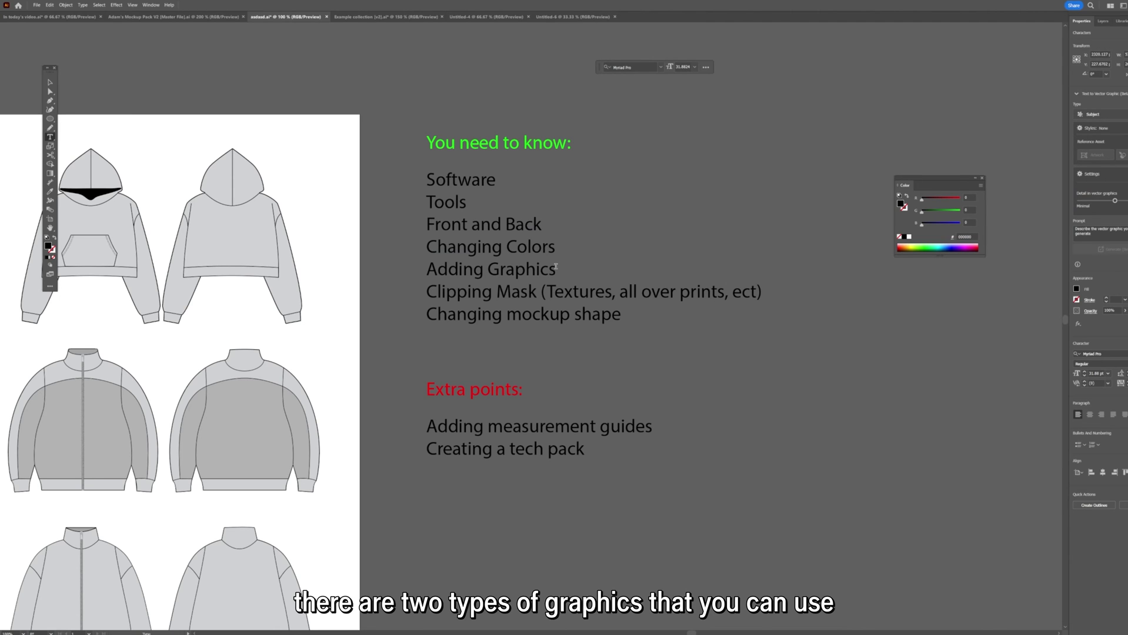
text(- [PNG or S)
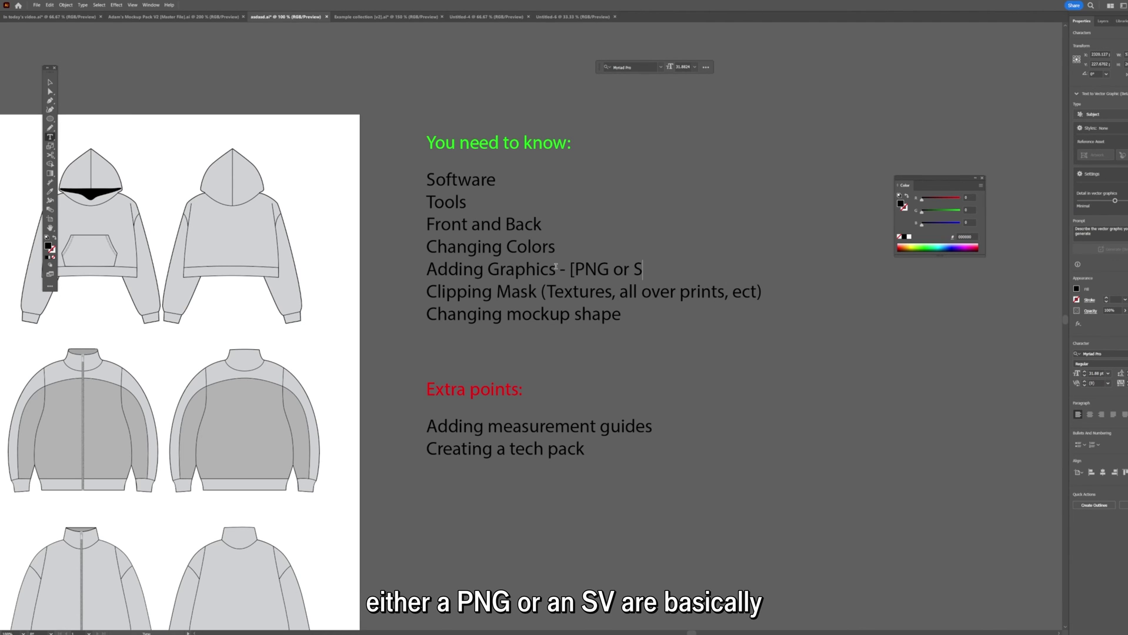
text(VG])
key(Escape)
Step: Image Trace the queen portrait photo using the High Fidelity Photo preset
scroll(619, 255, up, 3)
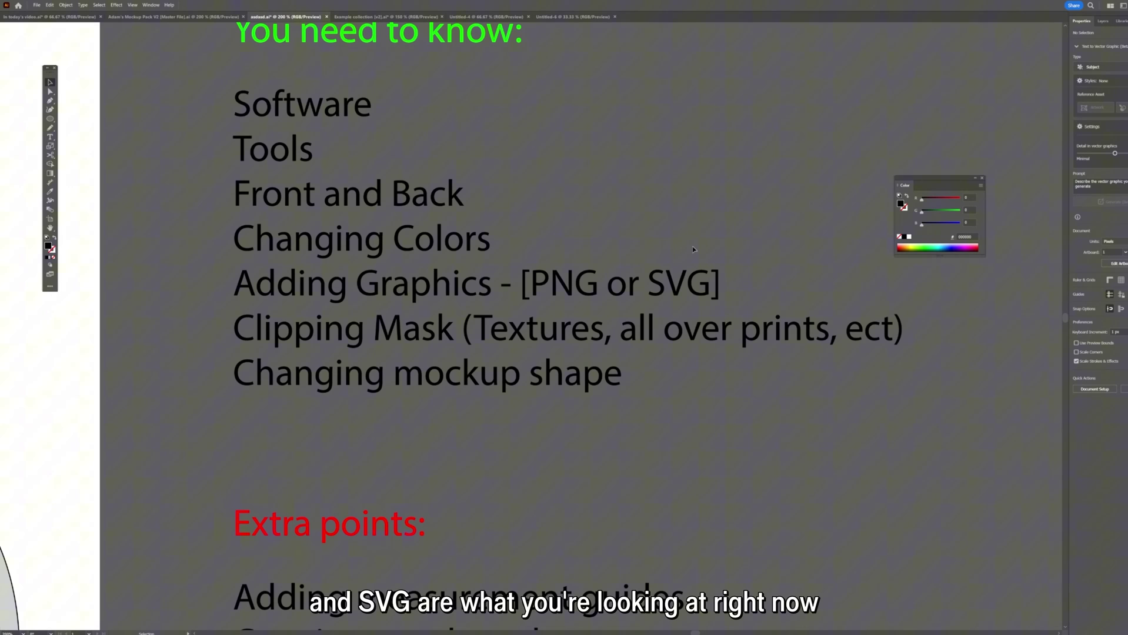
scroll(588, 285, up, 4)
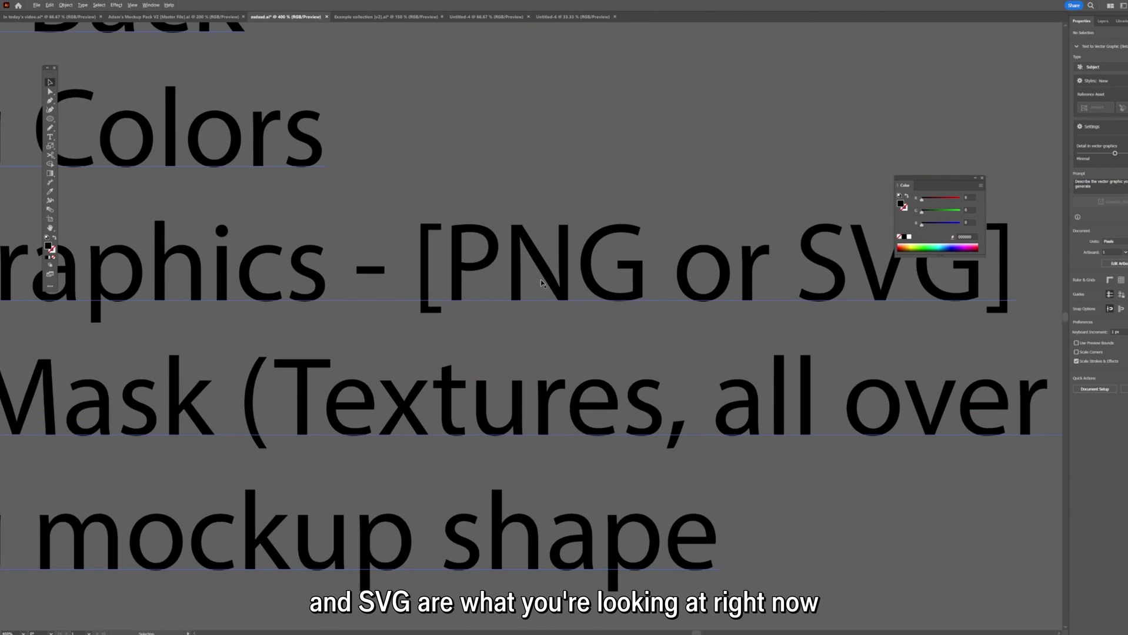
scroll(538, 265, up, 2)
scroll(537, 265, up, 6)
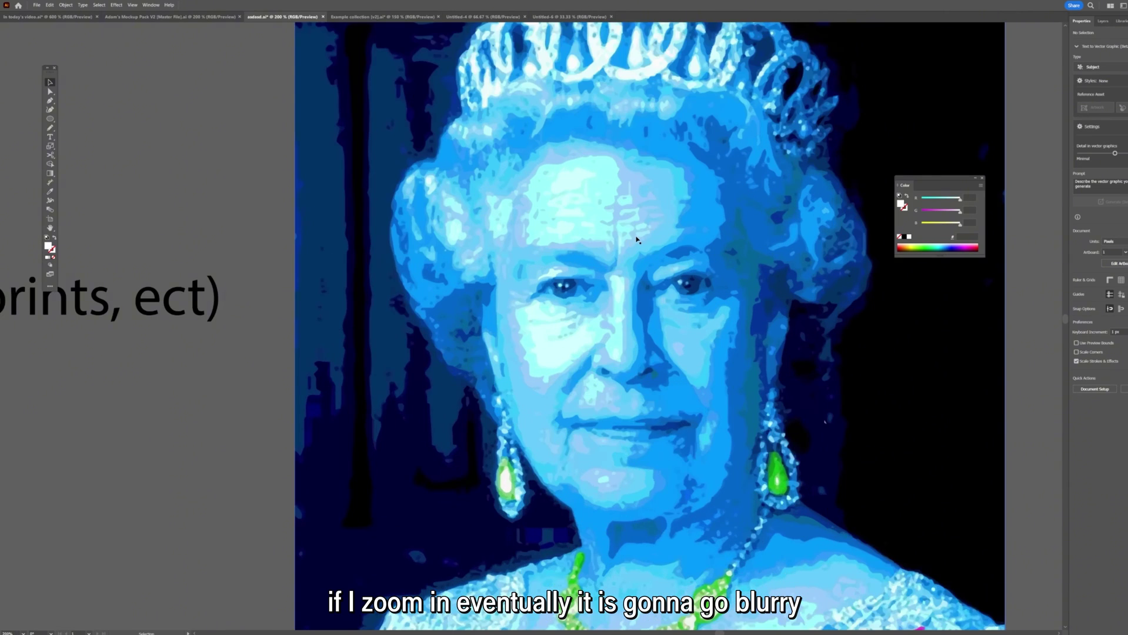
scroll(634, 234, up, 10)
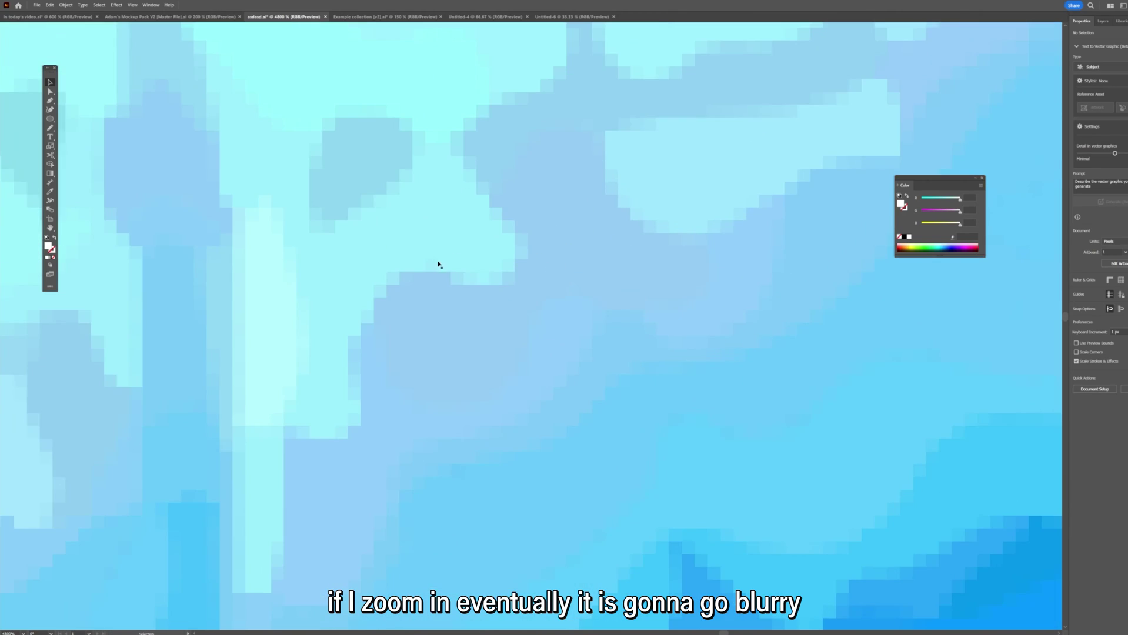
scroll(438, 264, up, 3)
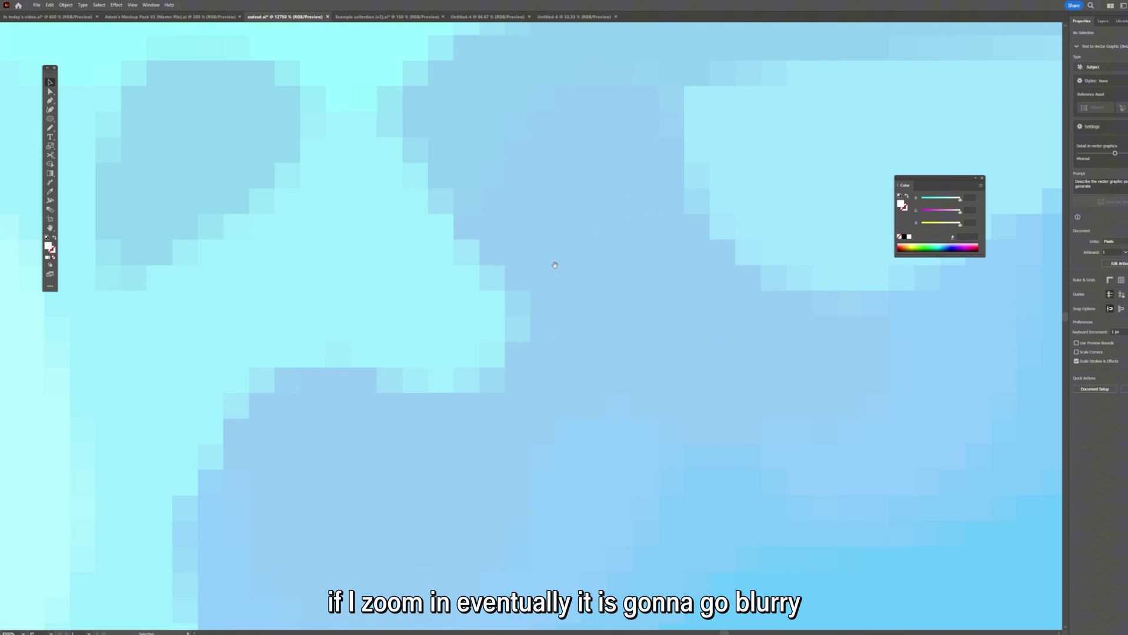
scroll(456, 310, up, 2)
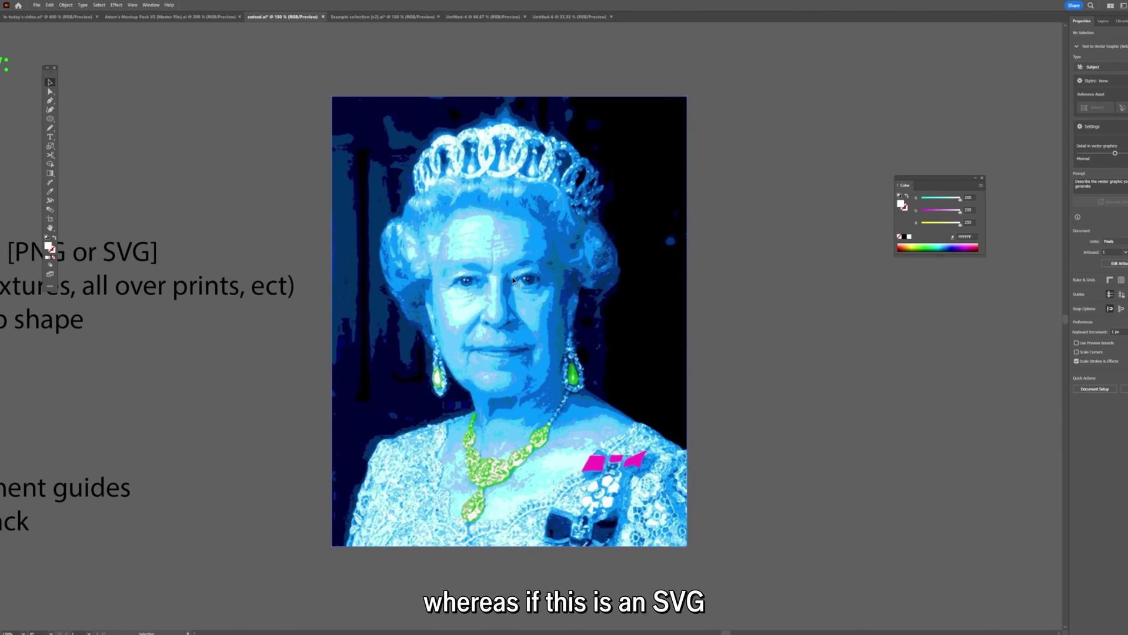
click(513, 281)
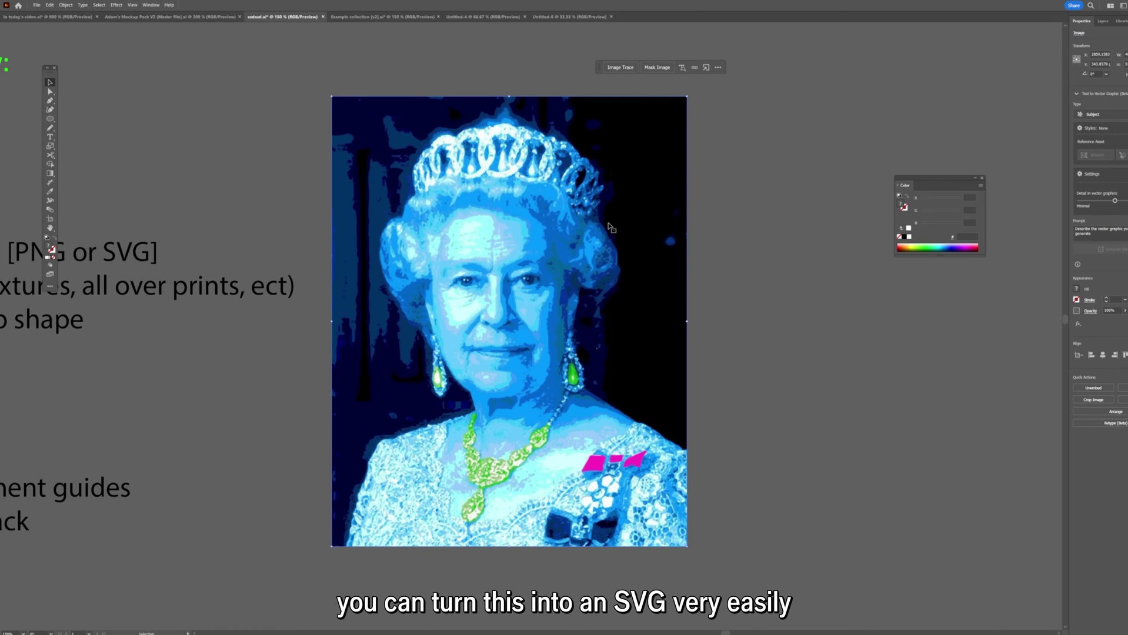
scroll(618, 147, left, 1)
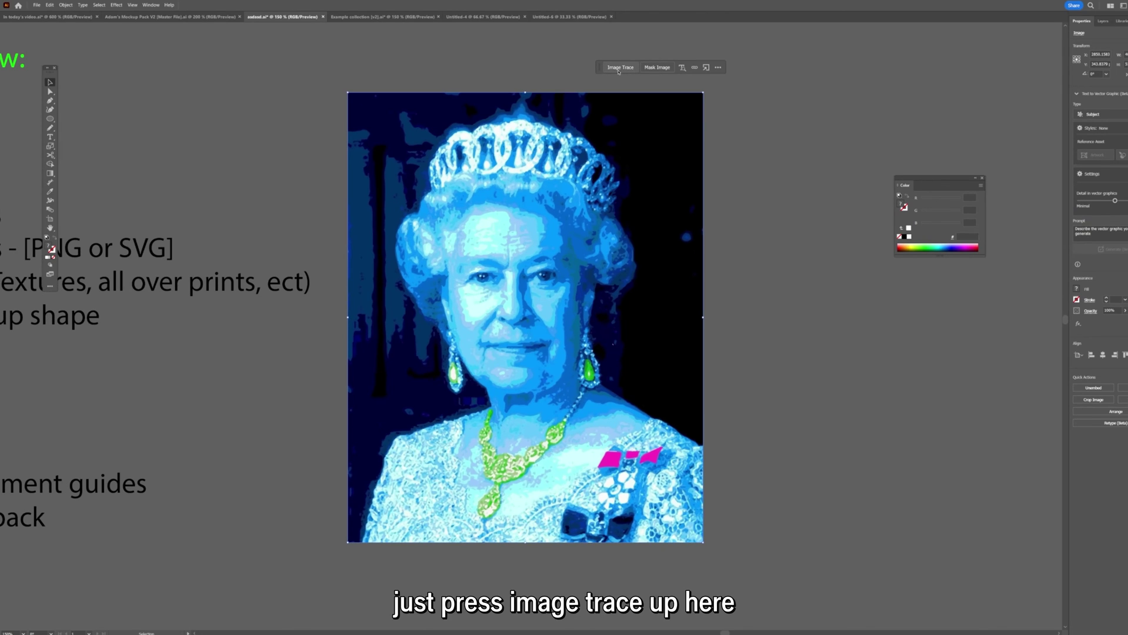
click(621, 67)
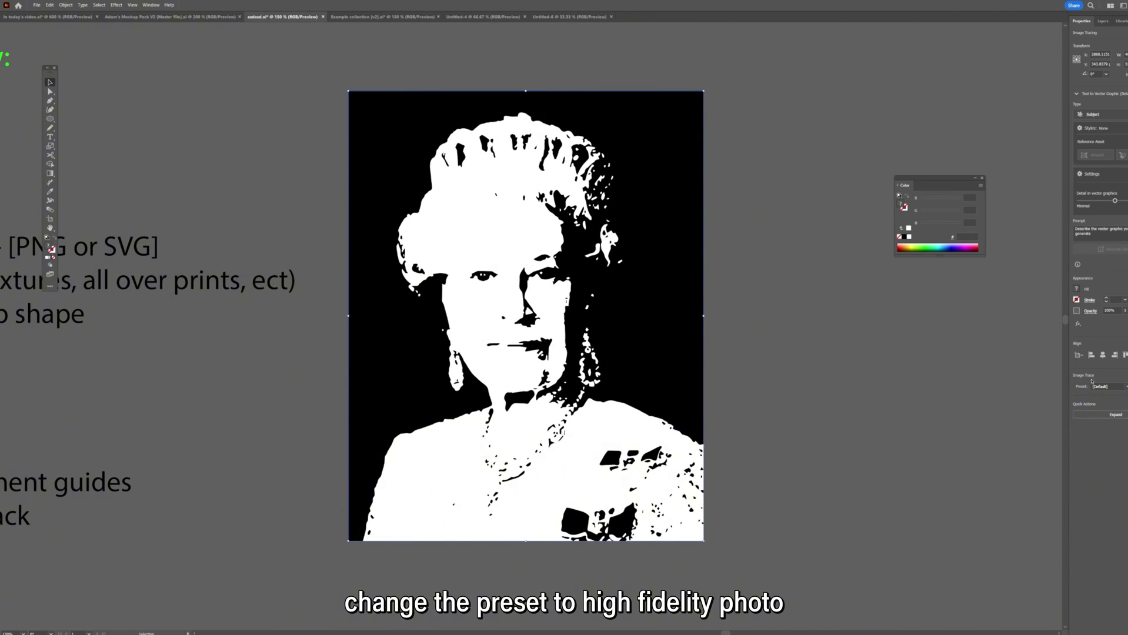
click(1122, 386)
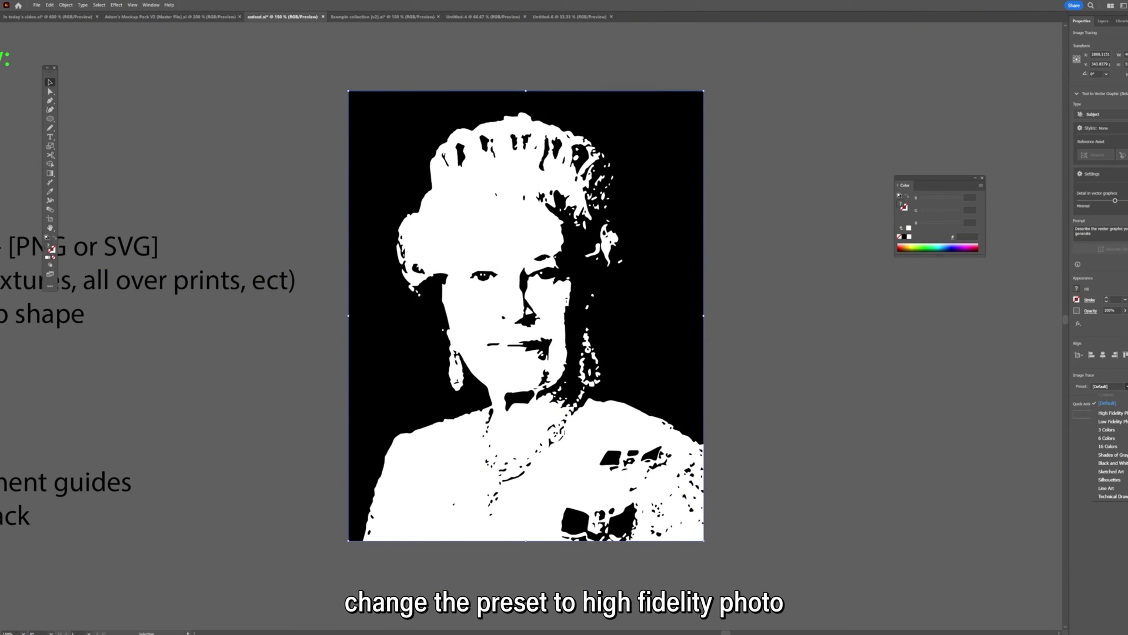
click(1111, 413)
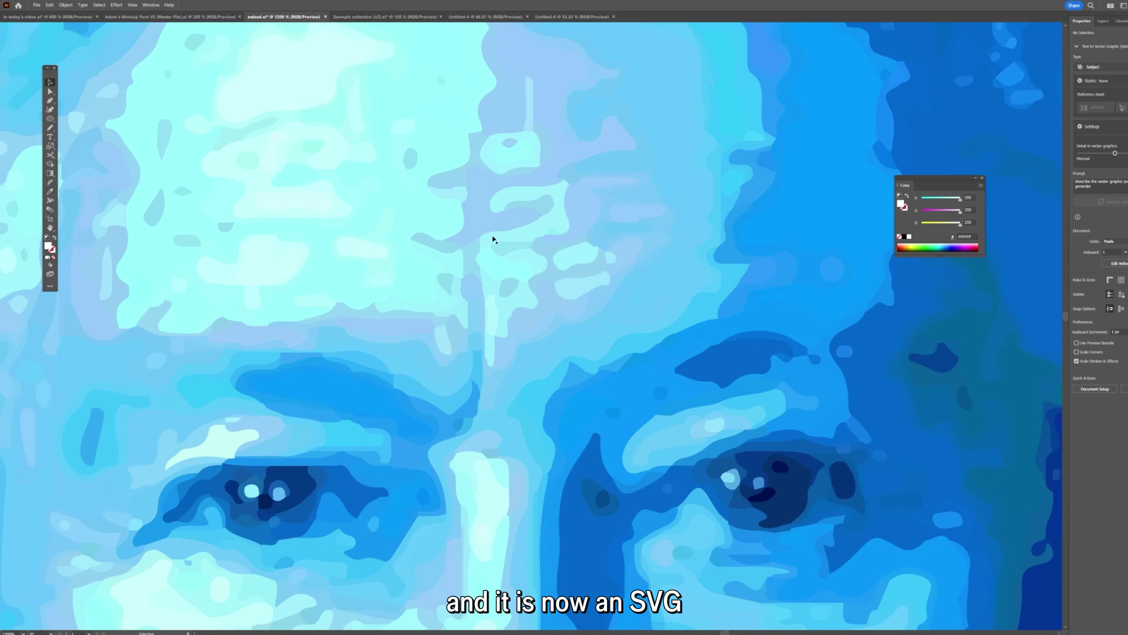
scroll(492, 240, up, 10)
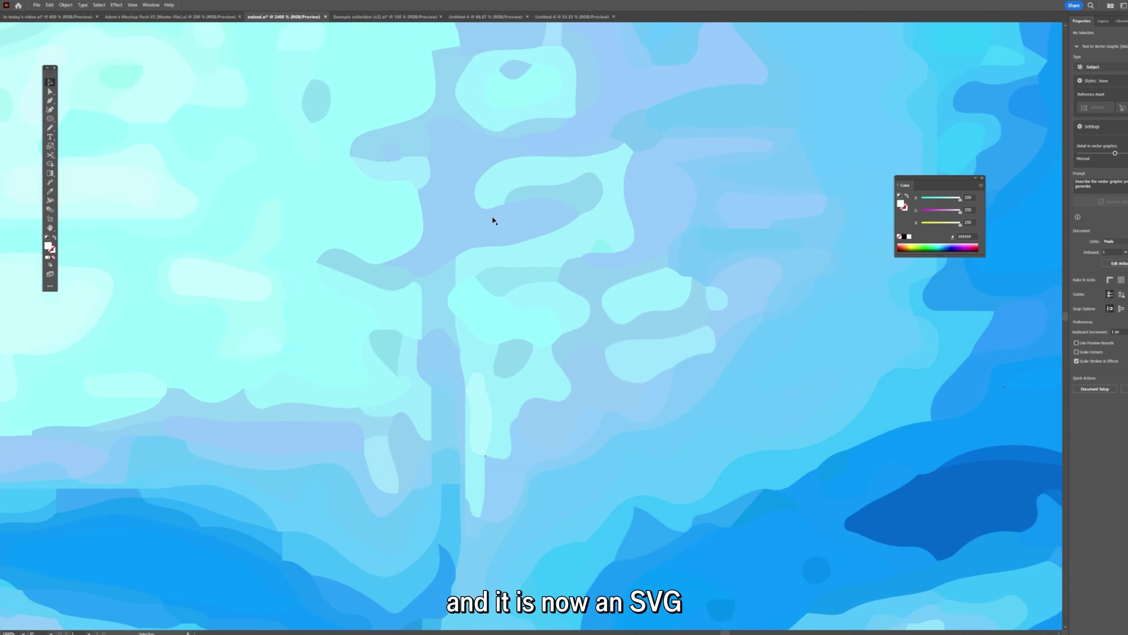
scroll(526, 247, up, 8)
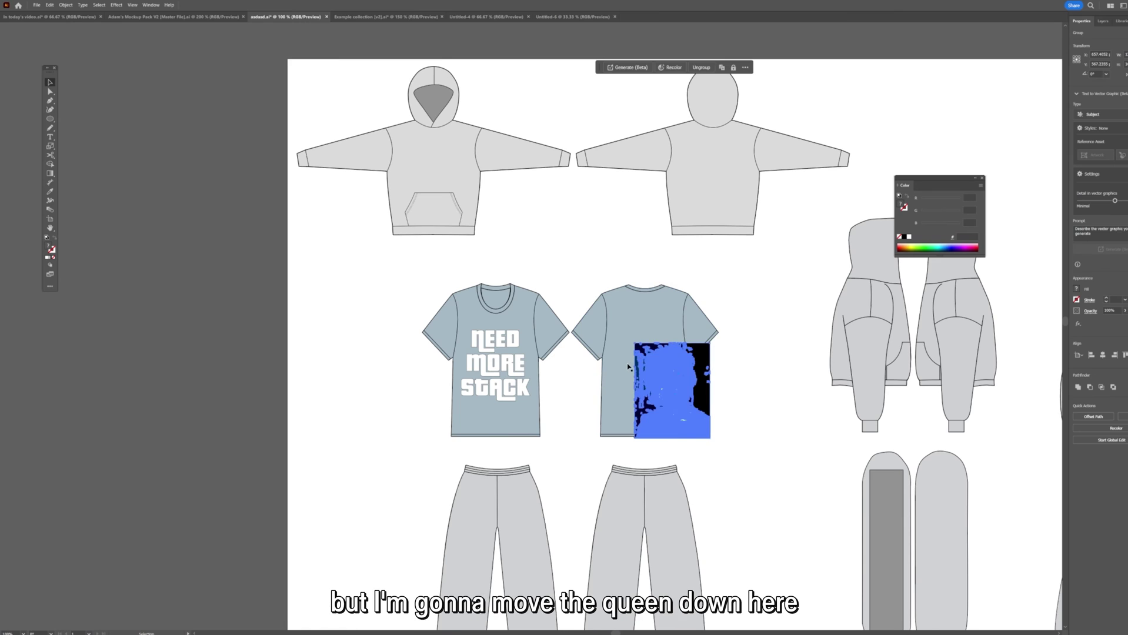
key(ctrl+=)
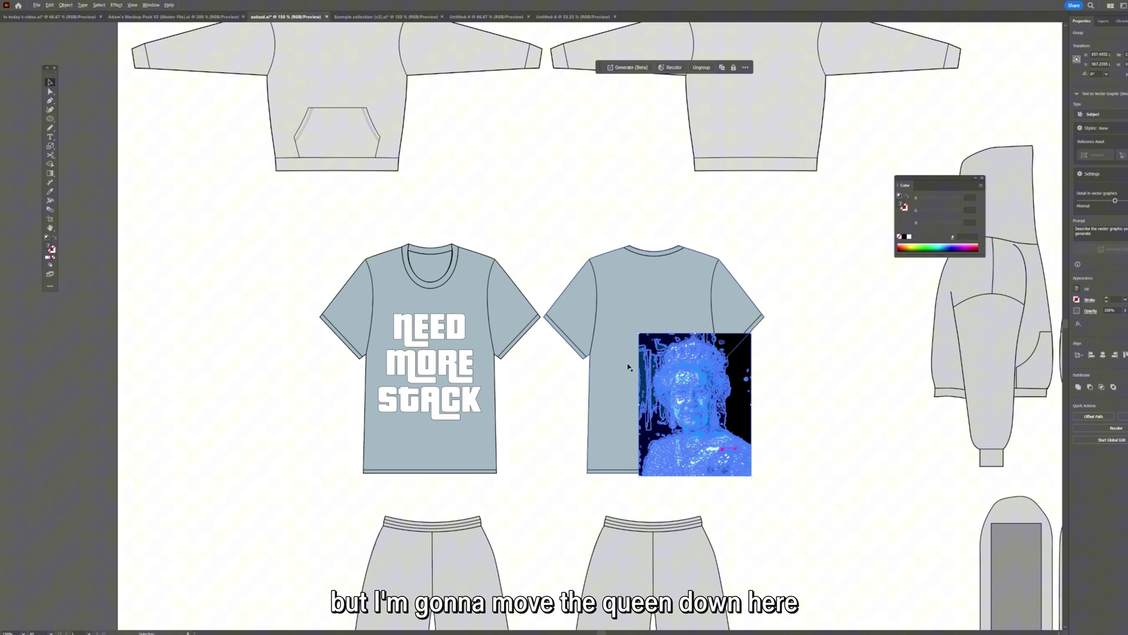
Step: Move the queen portrait lower on the back tee and resize the PRJCT logo on the hoodie chest
drag(721, 388, 681, 350)
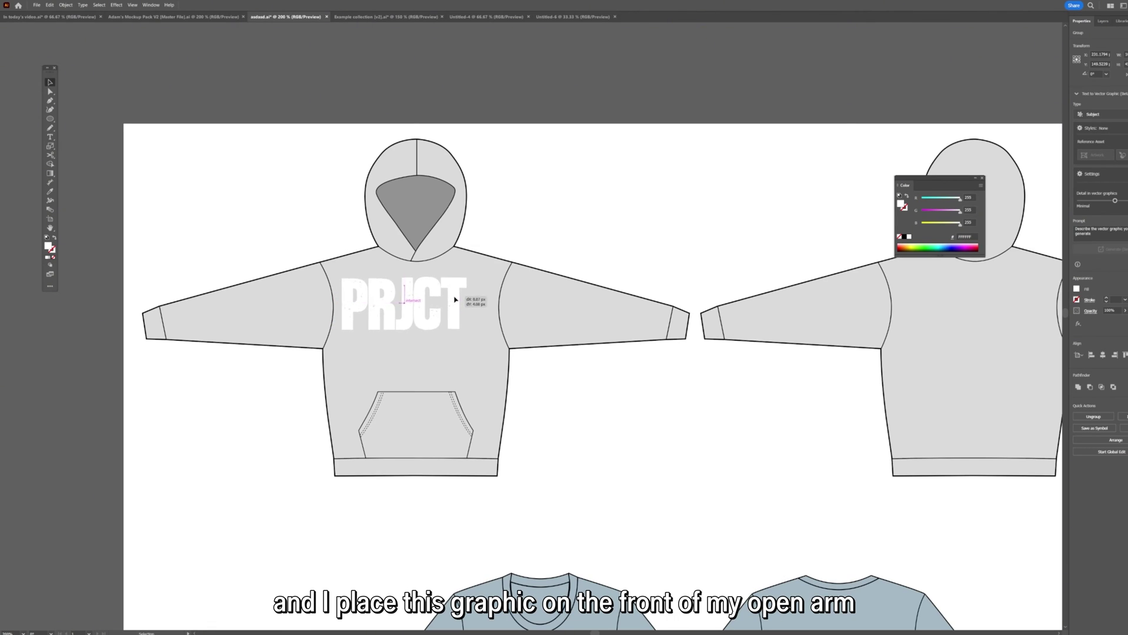
drag(472, 305, 476, 312)
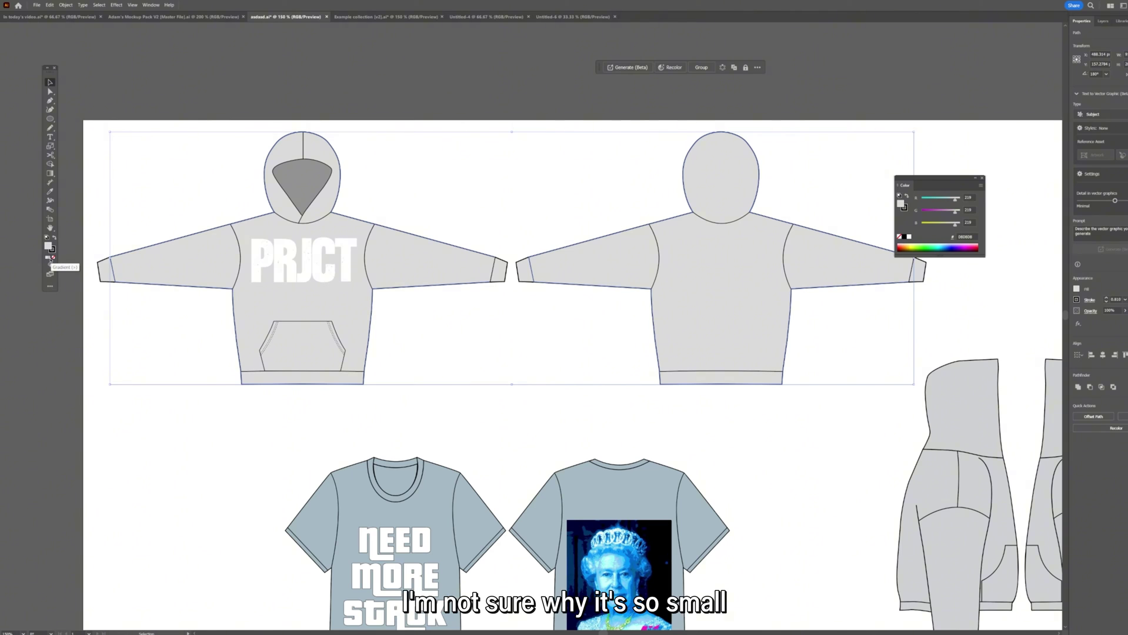
Step: Fill the hoodie body with a freeform gradient, repositioning its hood and orange colour points
click(50, 258)
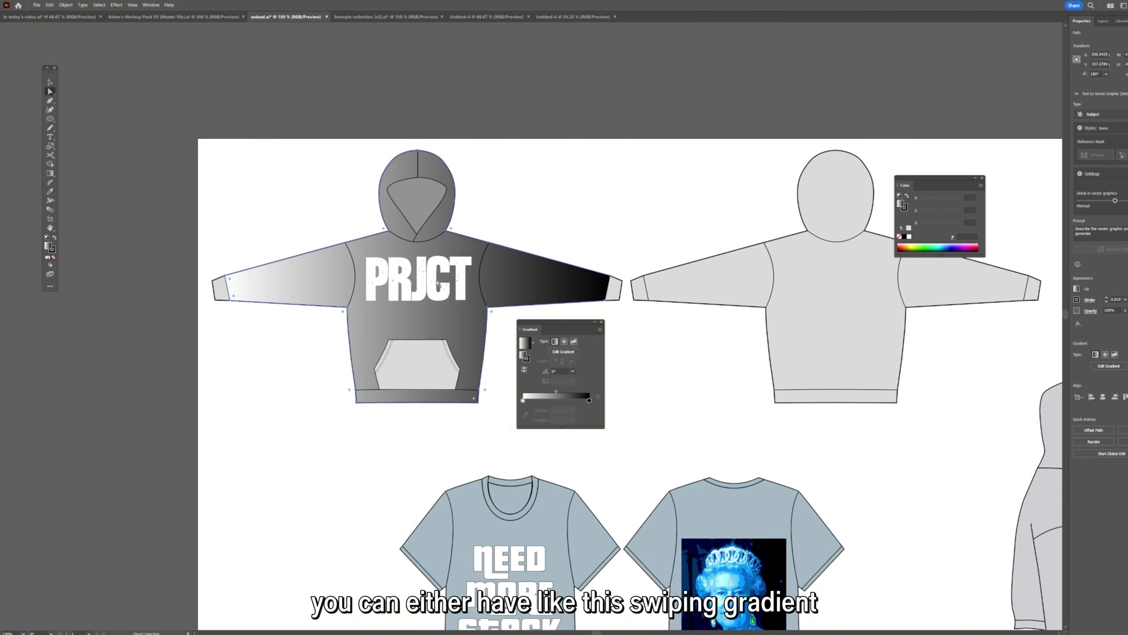
click(564, 341)
click(574, 341)
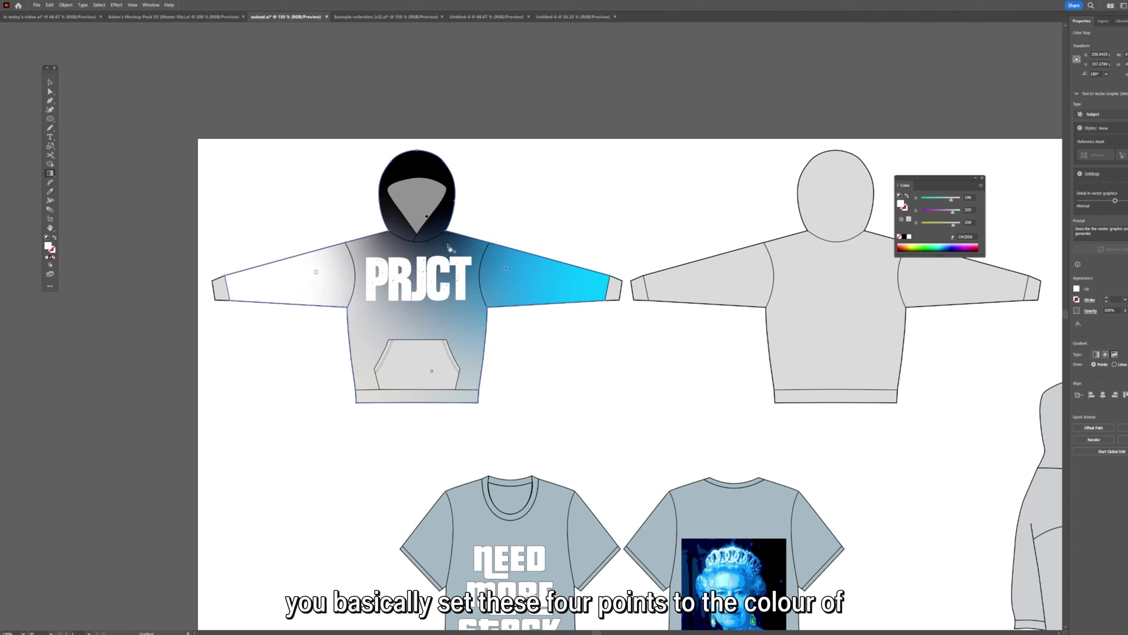
click(426, 218)
drag(426, 218, 412, 201)
click(506, 269)
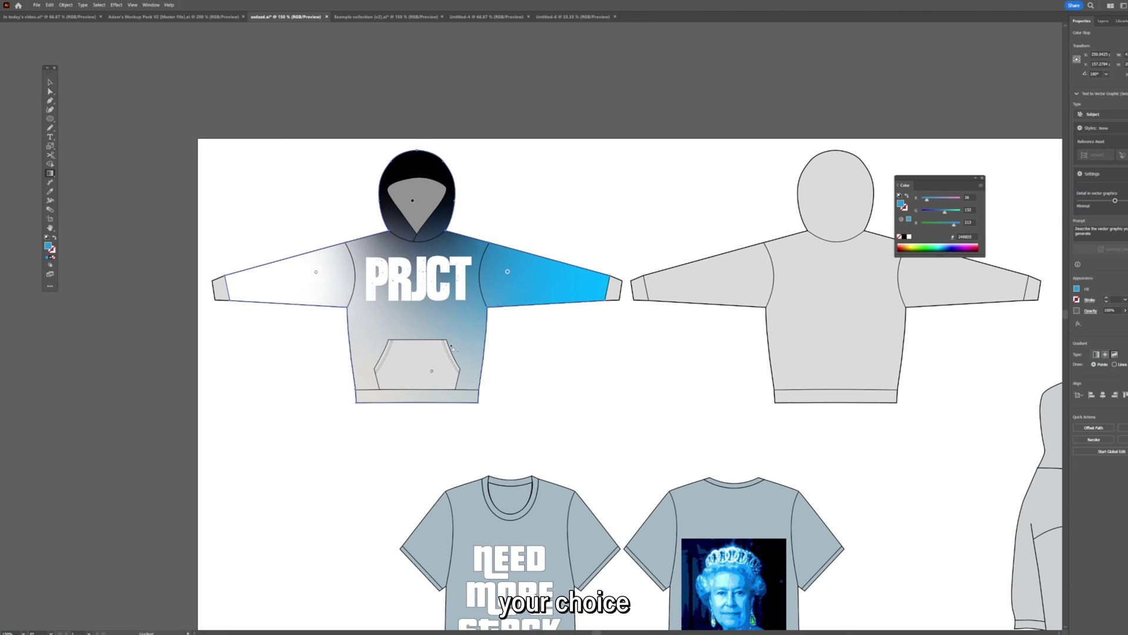
key(ctrl+F9)
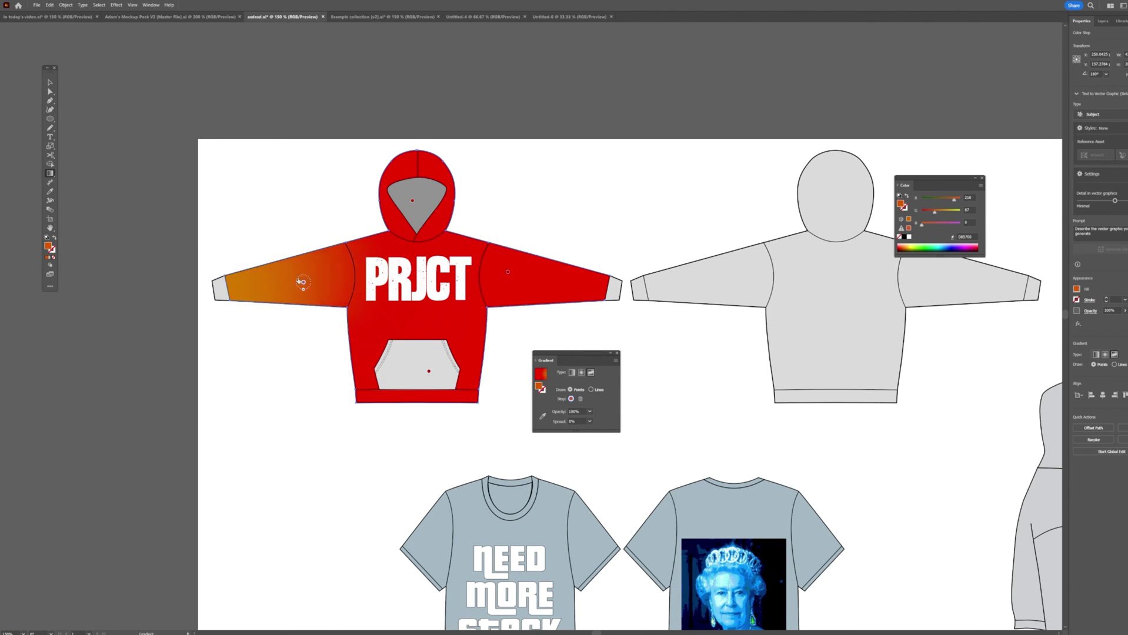
drag(302, 282, 365, 335)
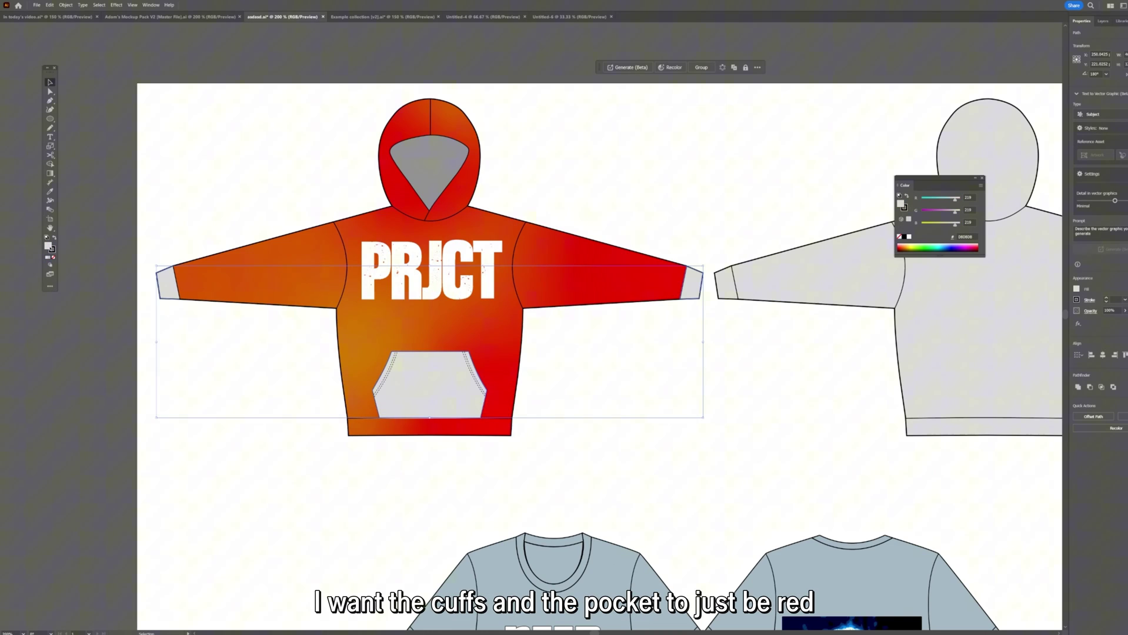
Step: Colour the hoodie cuffs and pocket solid red
double_click(48, 246)
key(ctrl+v)
key(Return)
click(626, 404)
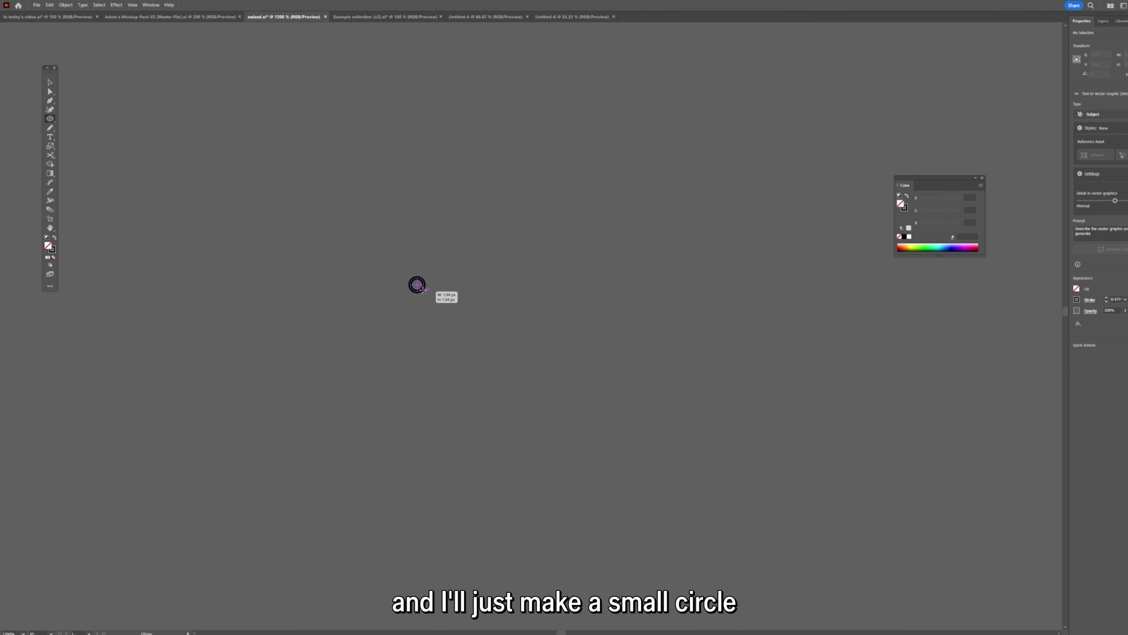
Step: Draw a tiny circle with white fill and no stroke as a rhinestone
drag(426, 292, 420, 287)
key(d)
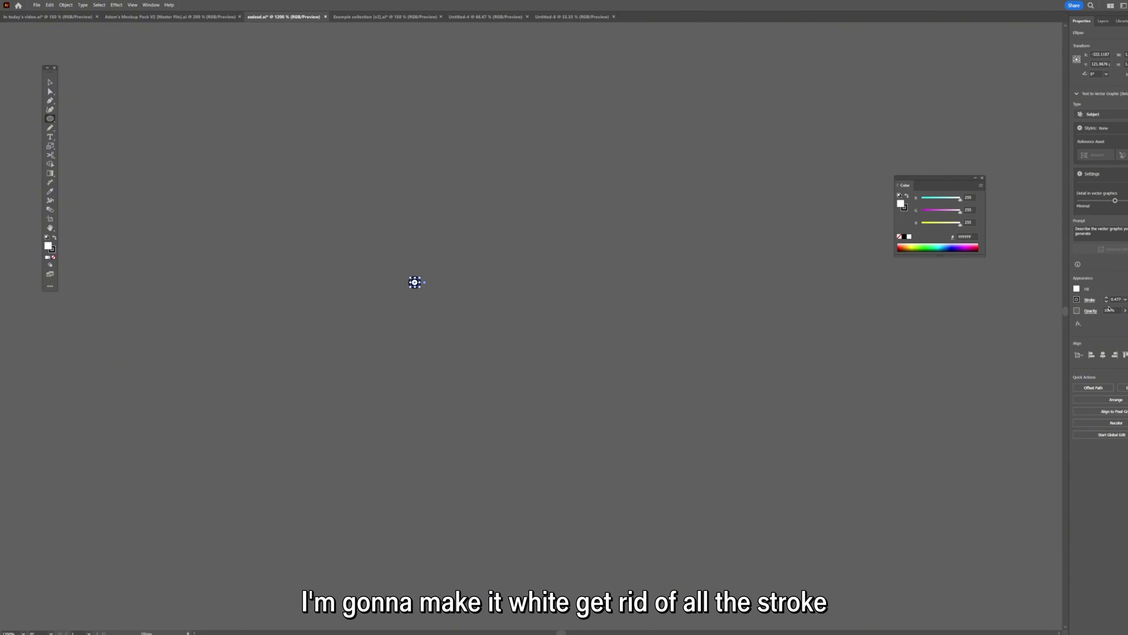
key(x)
key(slash)
key(x)
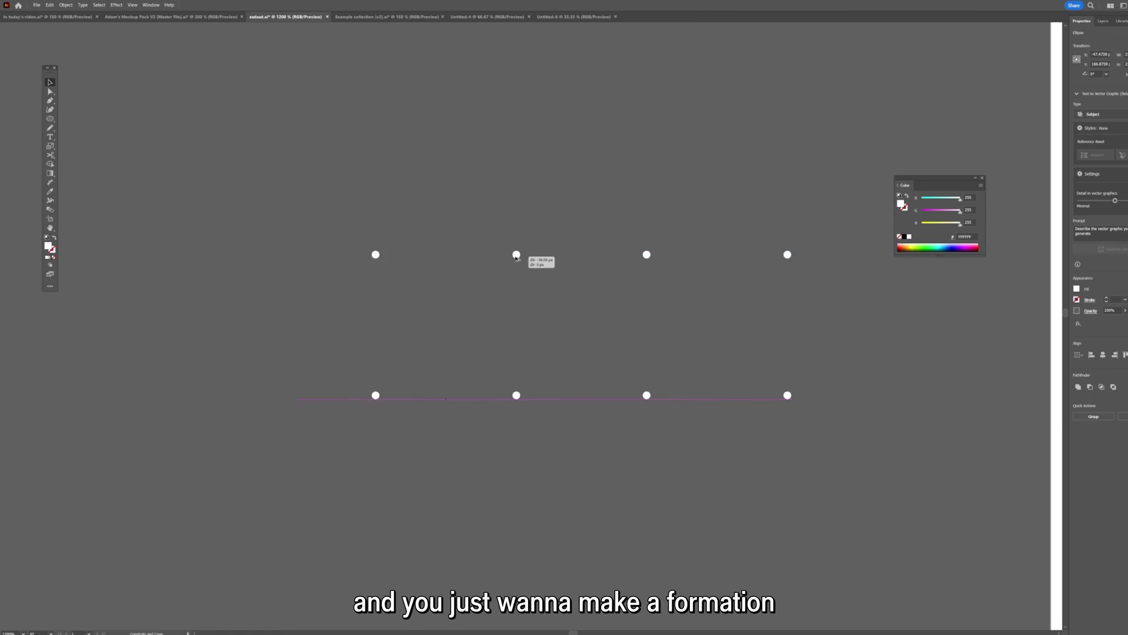
Step: Duplicate the dot into a grid with Ctrl+D and group all the dots
drag(647, 254, 662, 156)
key(ctrl+d)
key(ctrl+minus)
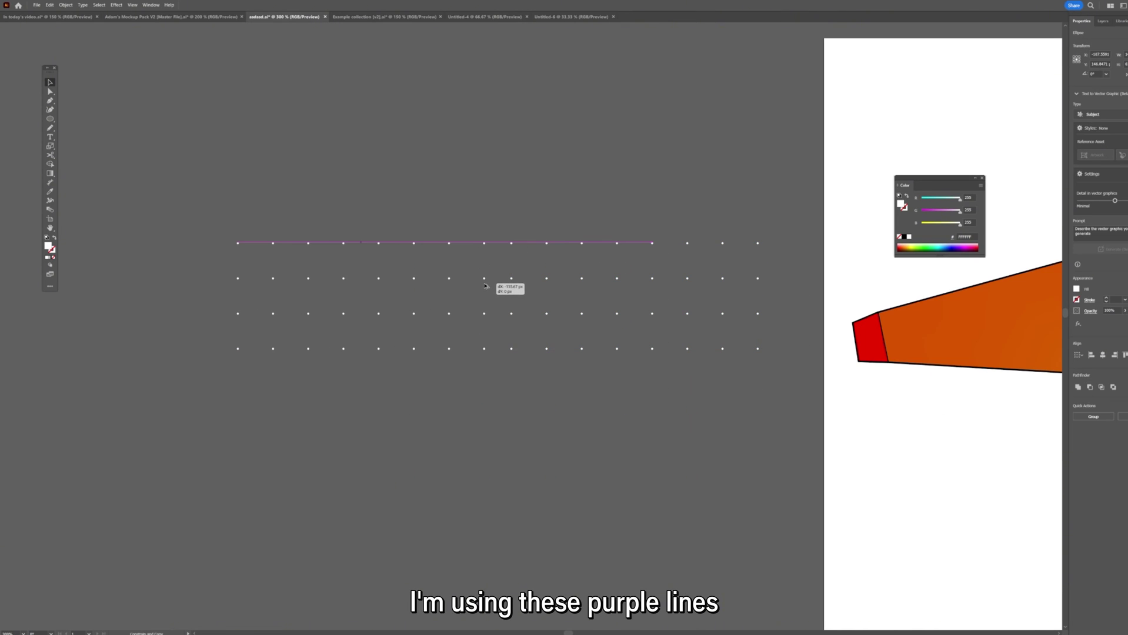
drag(482, 279, 470, 278)
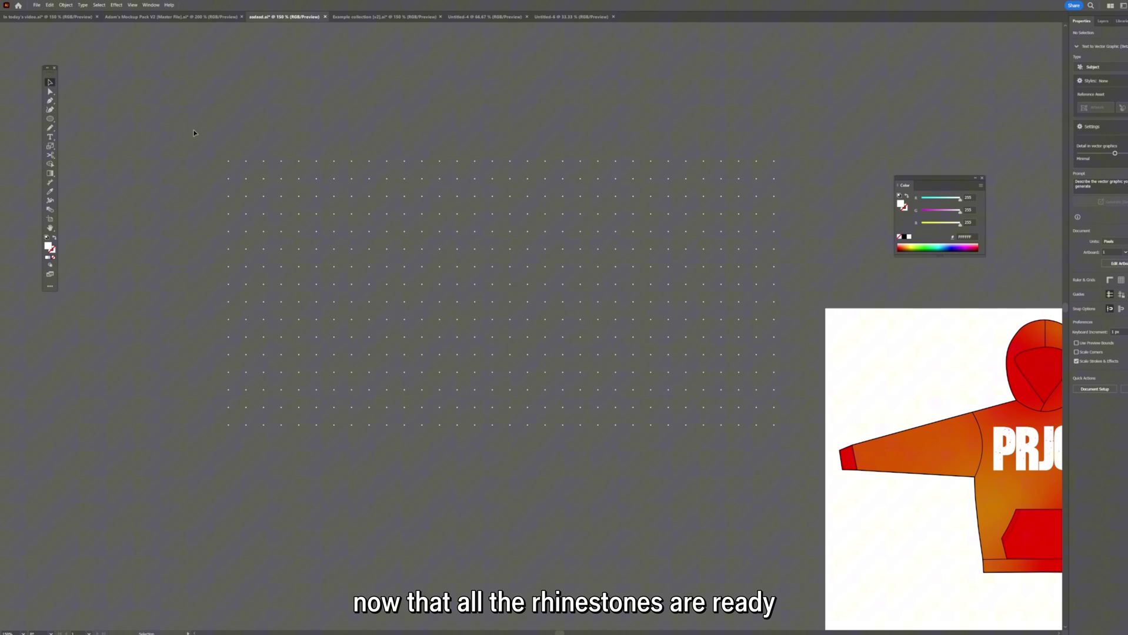
drag(194, 129, 794, 452)
key(ctrl+g)
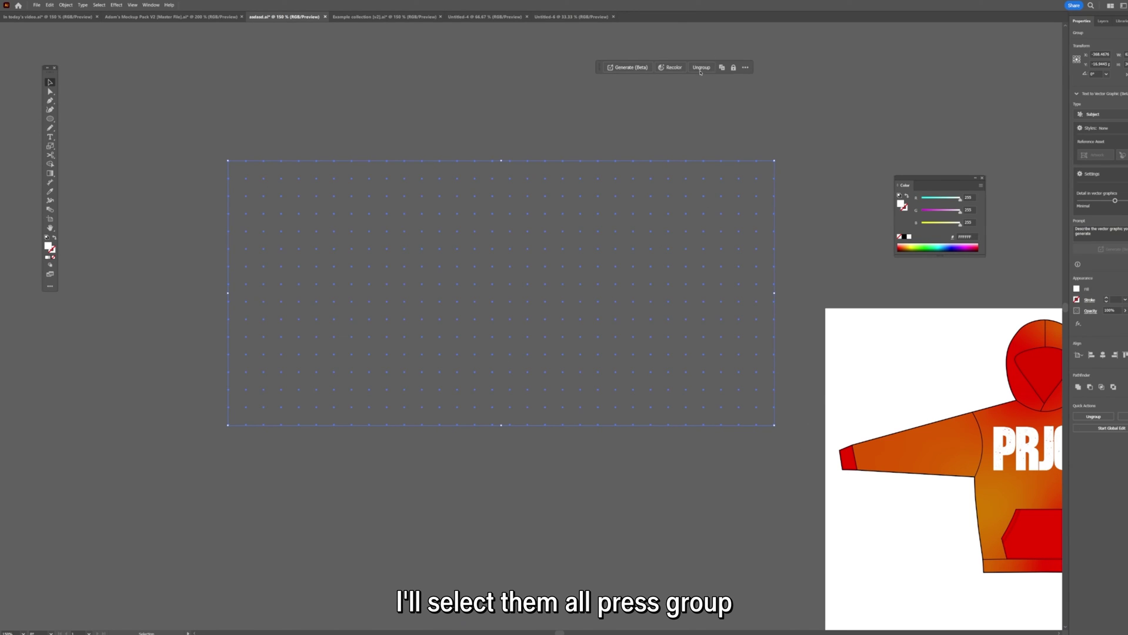
Step: Place the rhinestone grid over the front hoodie and send it behind
drag(562, 338, 890, 391)
drag(891, 391, 722, 374)
key(ctrl+plus)
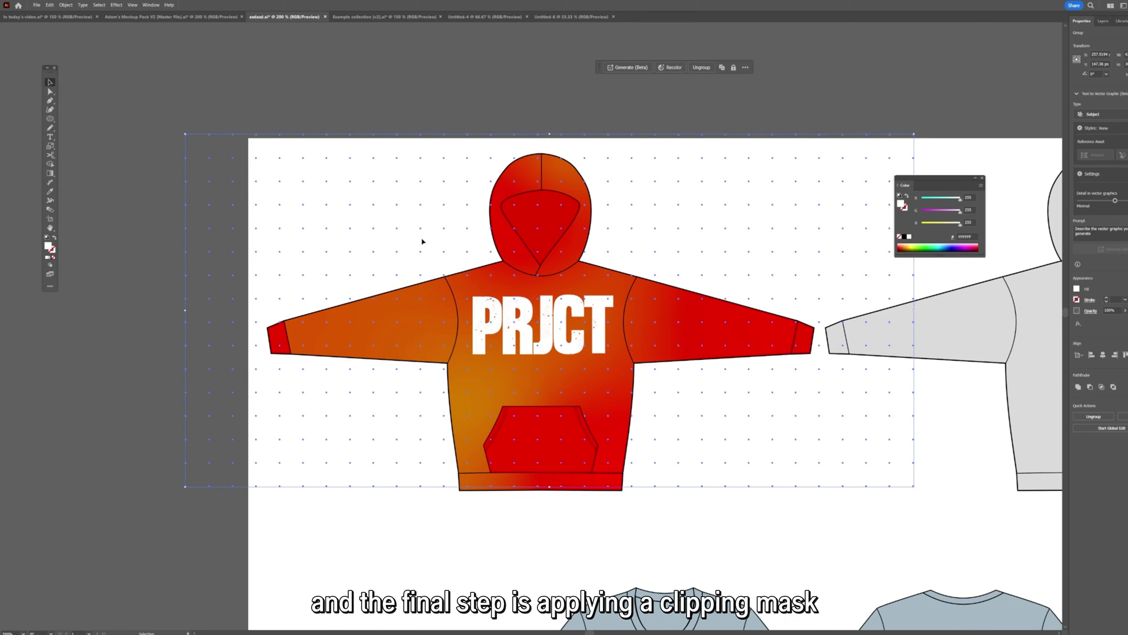
click(420, 241)
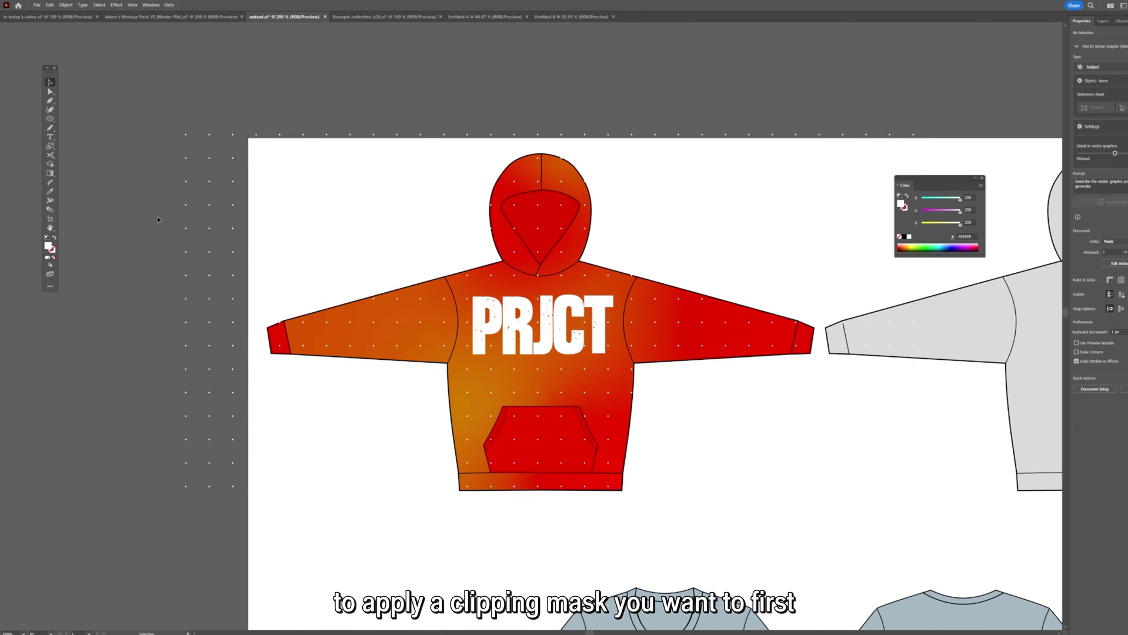
click(210, 207)
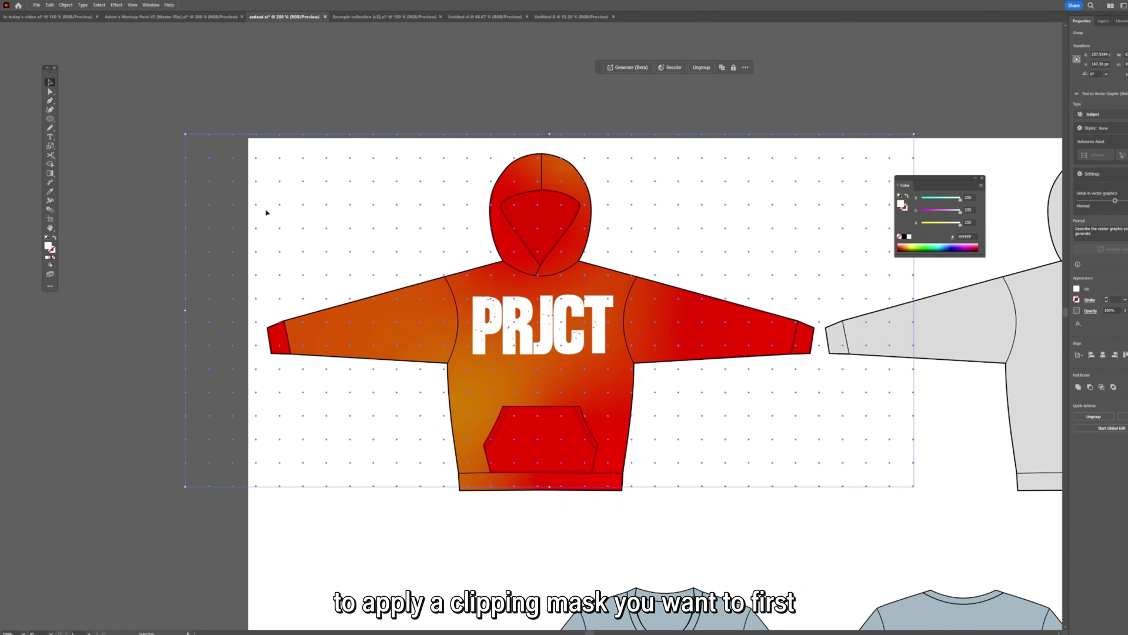
right_click(399, 242)
mouse_move(423, 391)
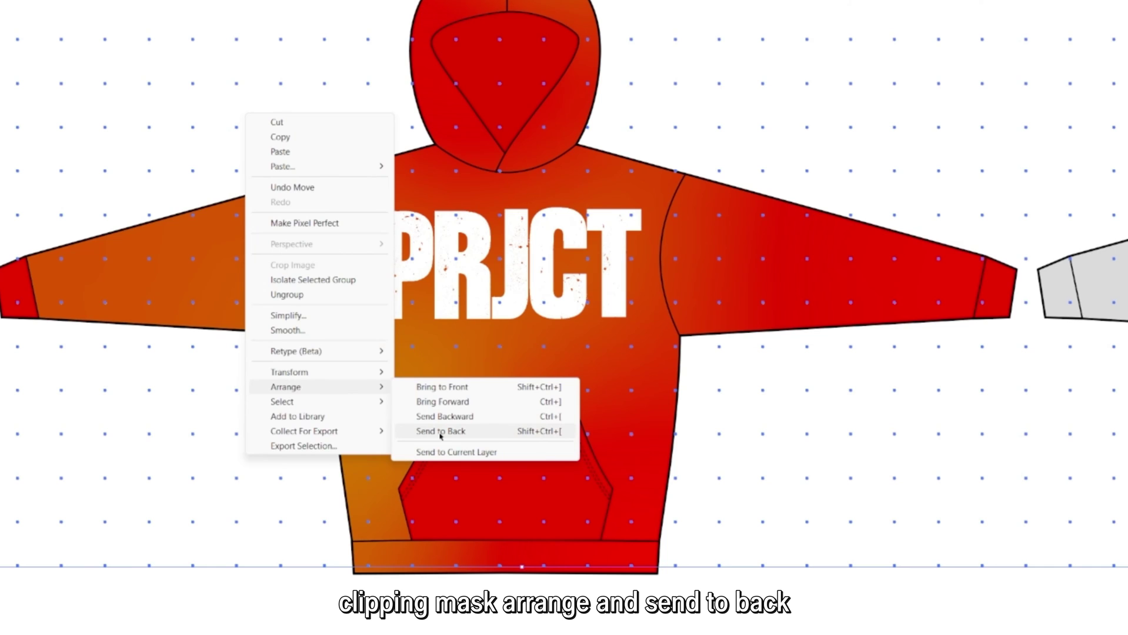
click(440, 431)
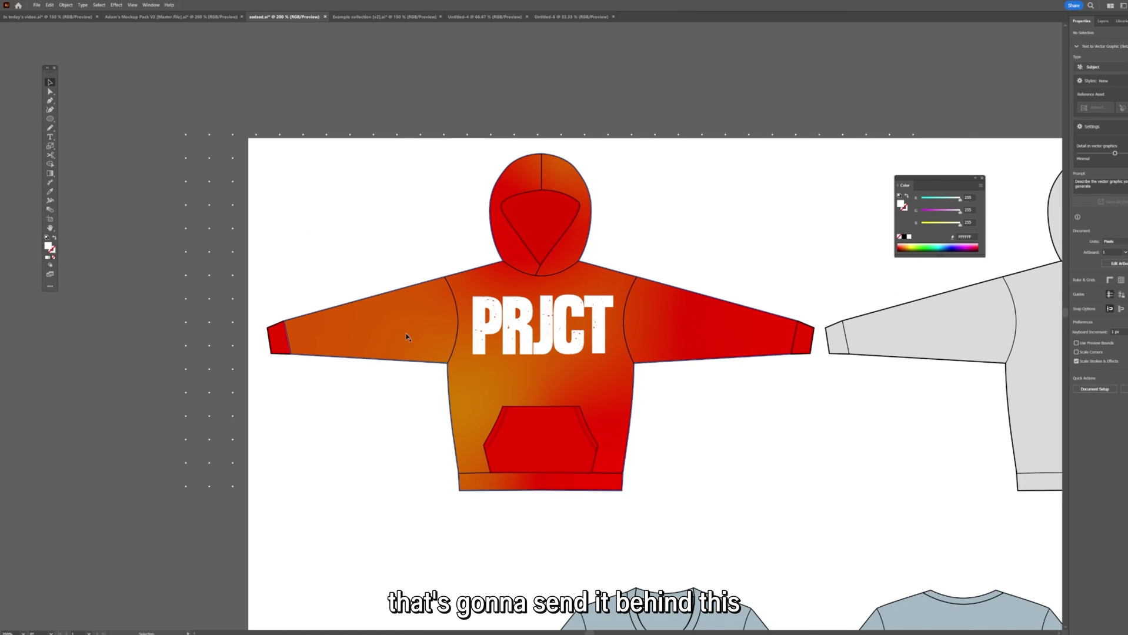
Step: Copy the gradient hoodie body to beside the artboard
scroll(406, 337, down, 1)
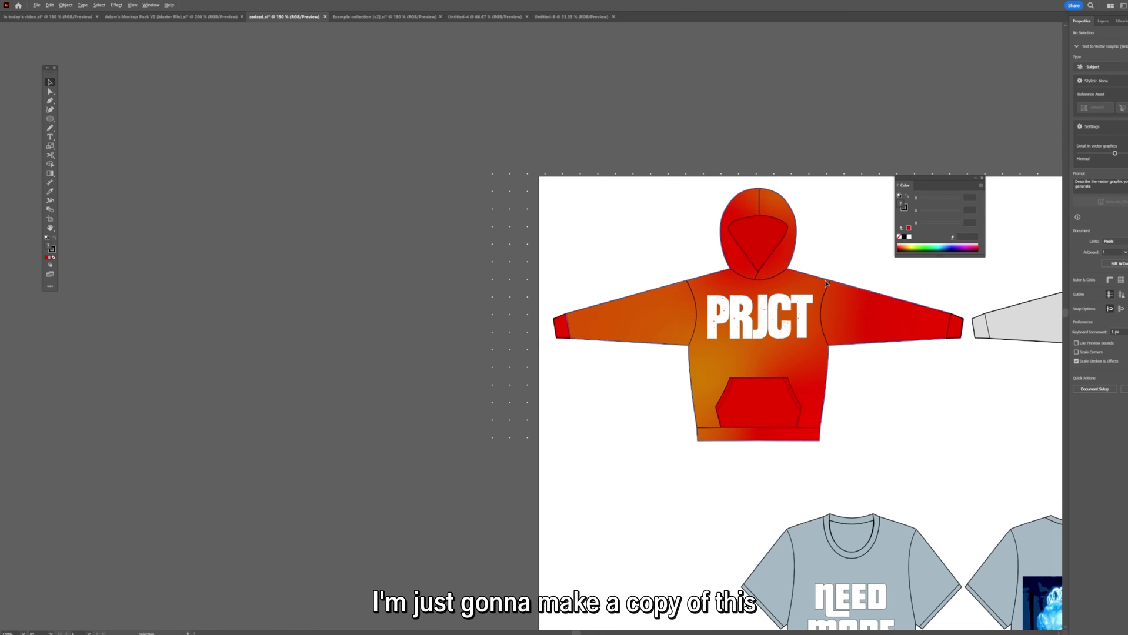
drag(816, 271, 308, 270)
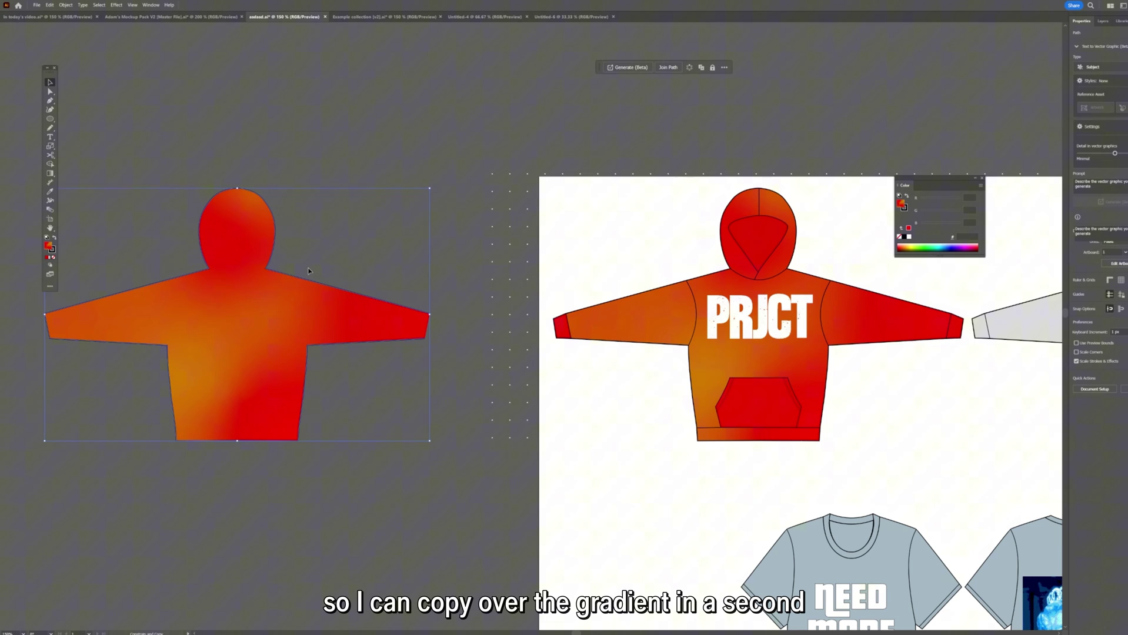
click(523, 290)
key(ctrl+plus)
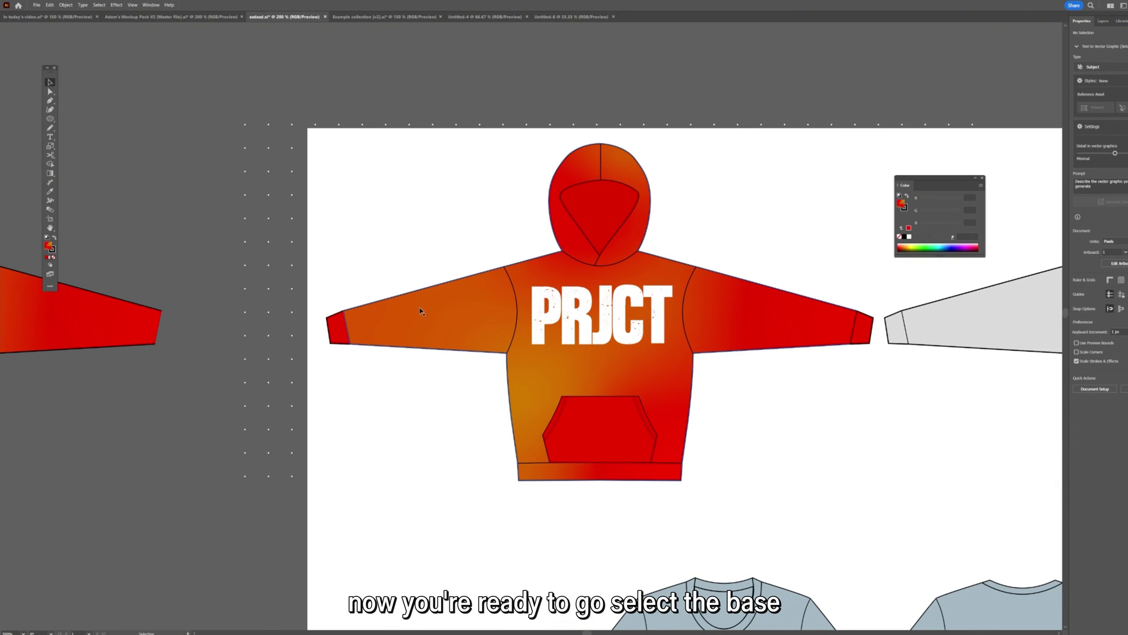
Step: Make a clipping mask of the rhinestone grid inside the hoodie body shape
click(293, 289)
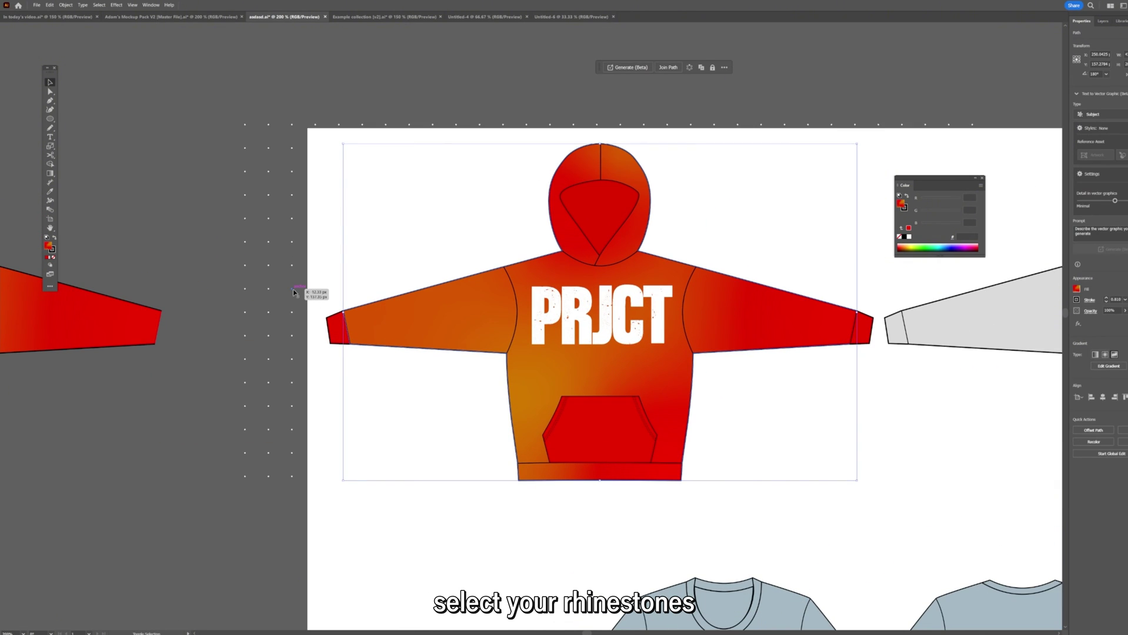
shift+click(293, 289)
right_click(399, 307)
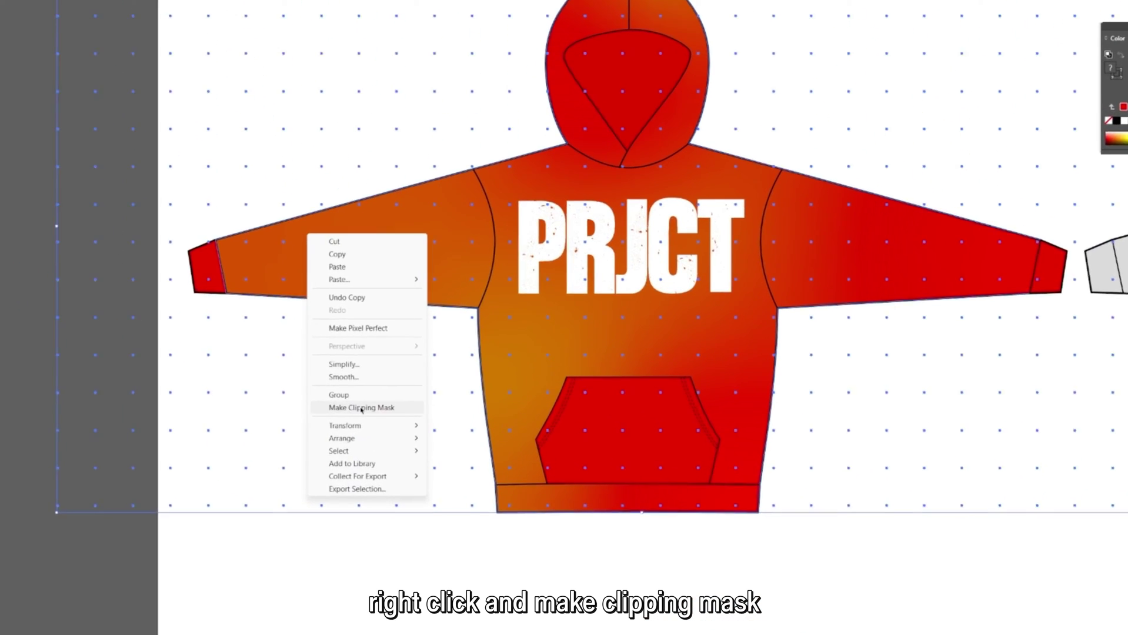
click(361, 408)
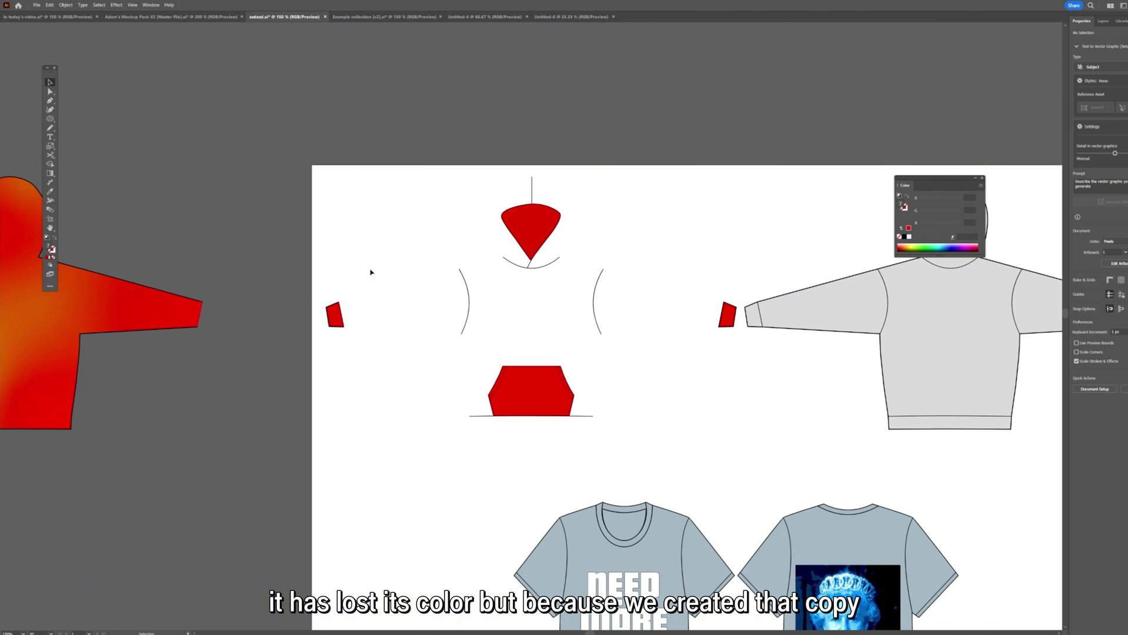
Step: Set the hoodie pocket's fill to None so the rhinestones show through
drag(165, 153, 281, 155)
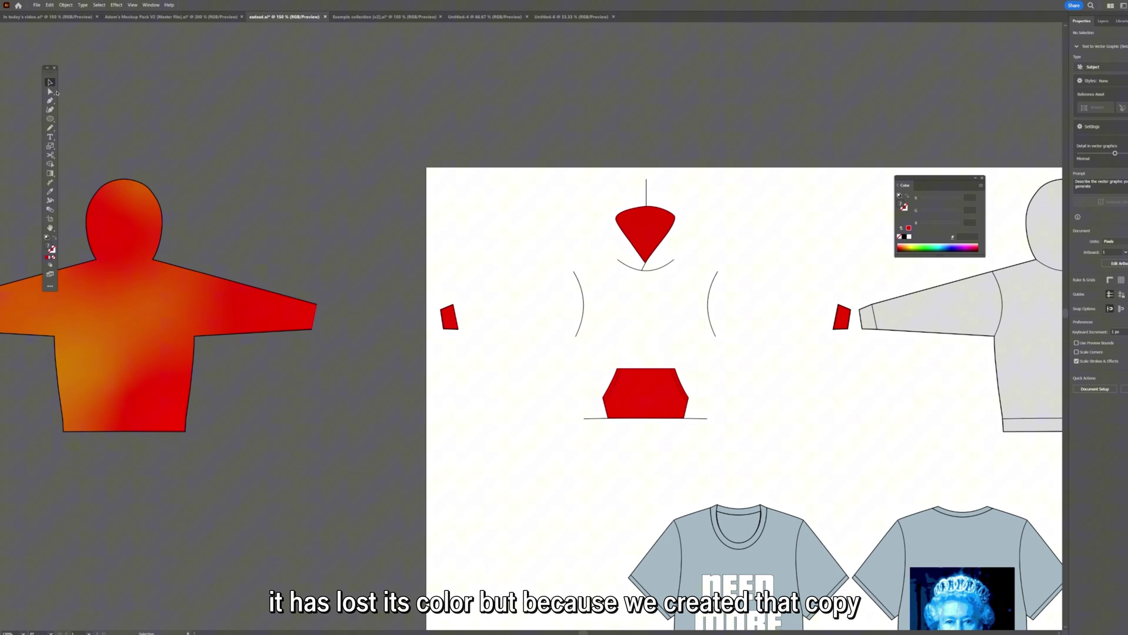
key(ctrl+plus)
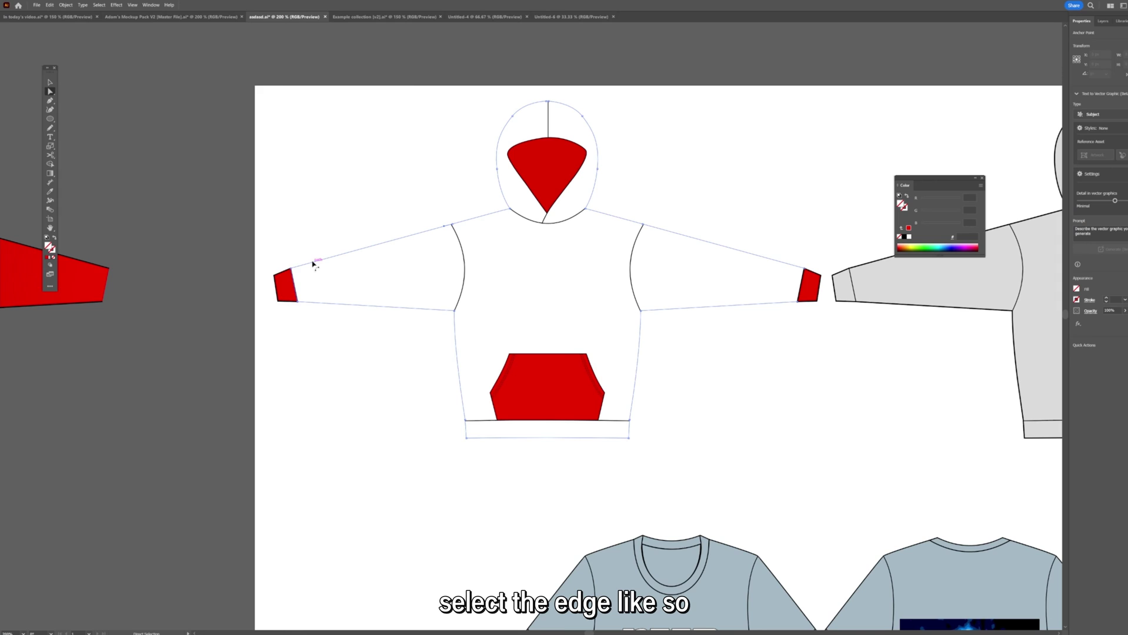
click(314, 265)
scroll(313, 265, left, 5)
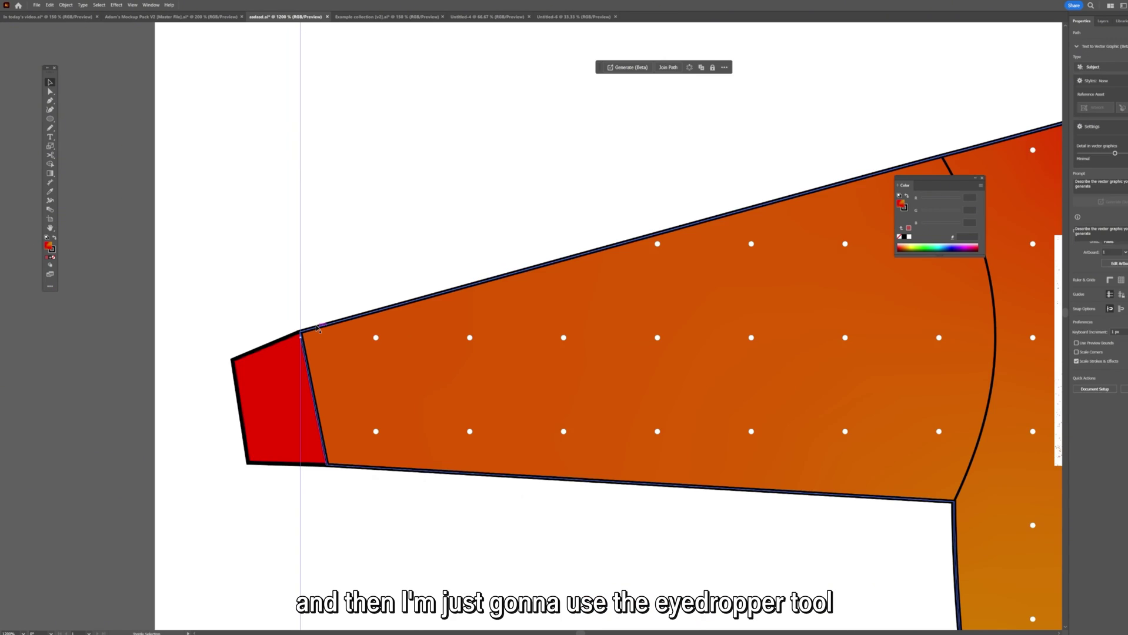
scroll(493, 341, down, 5)
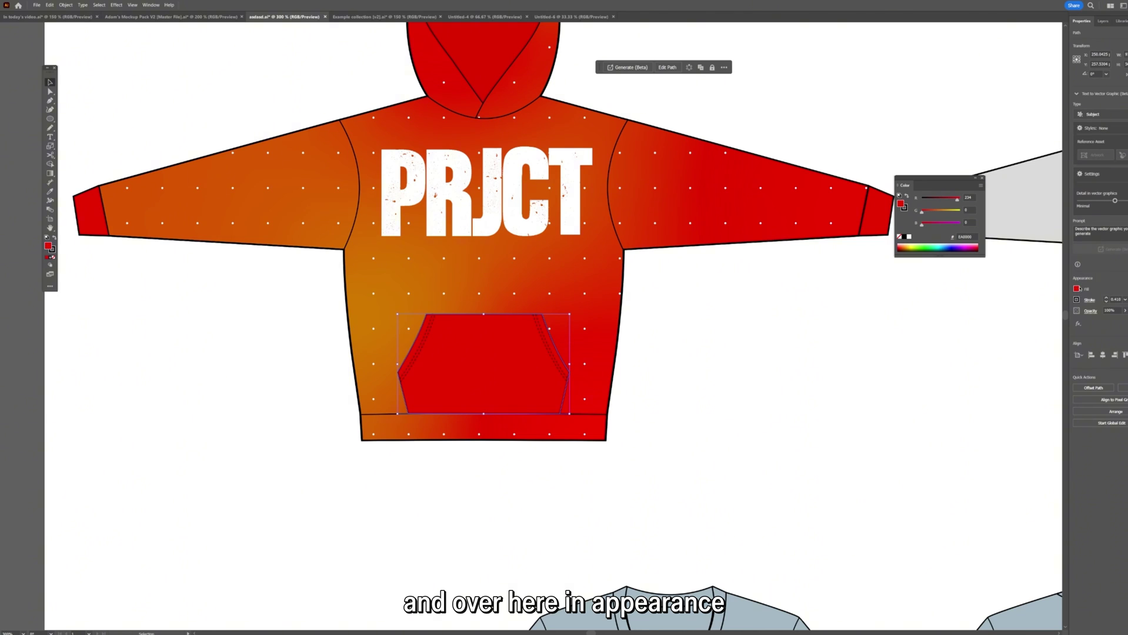
click(1077, 289)
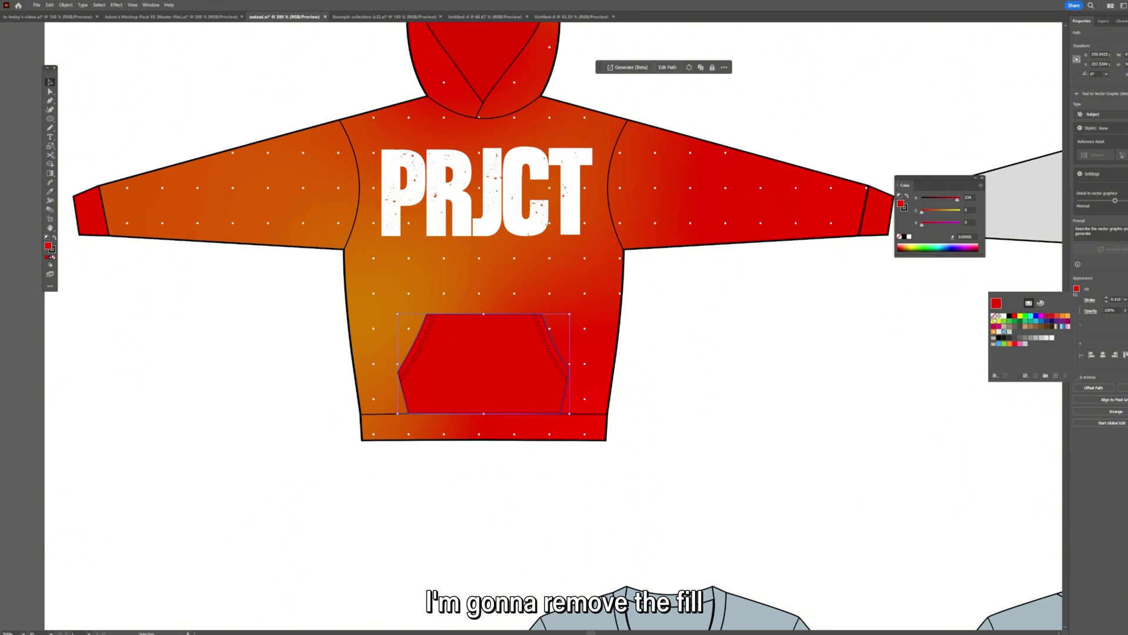
click(993, 317)
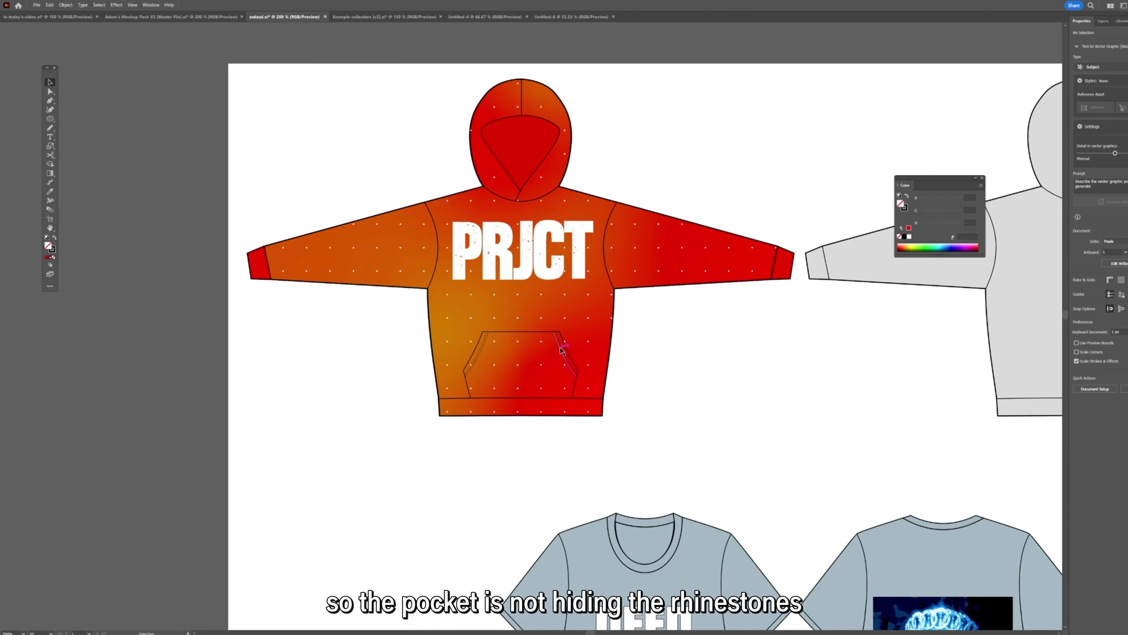
Step: Duplicate the hoodie to the right and select the copy's cuff and inner hood for recolouring
key(ctrl+1)
drag(314, 356, 593, 356)
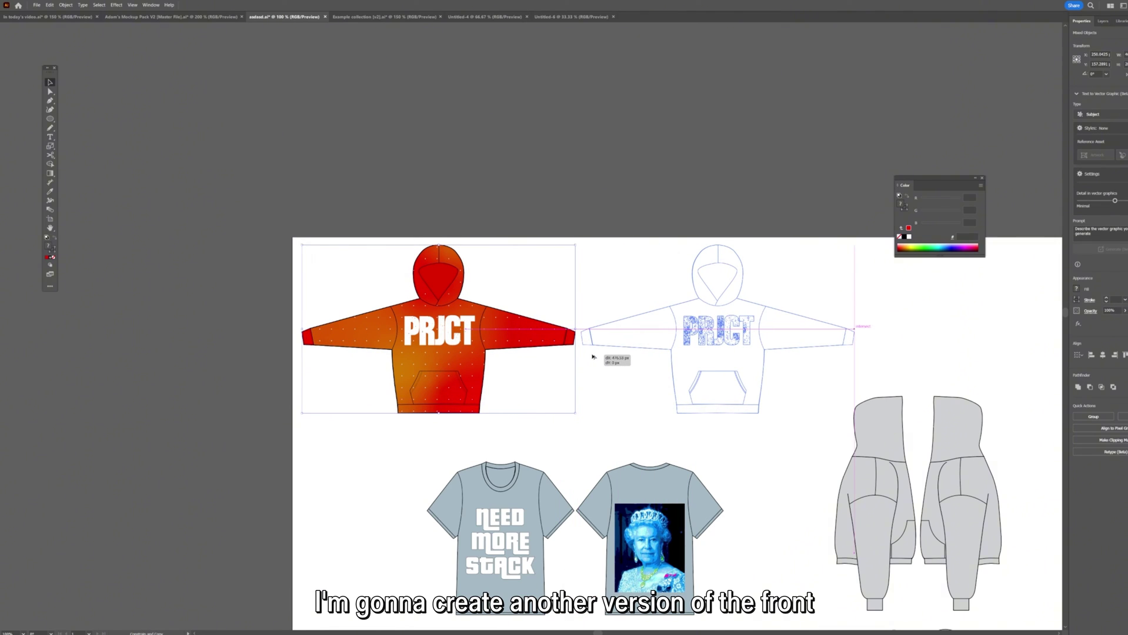
drag(569, 288, 569, 288)
drag(569, 288, 461, 253)
click(461, 253)
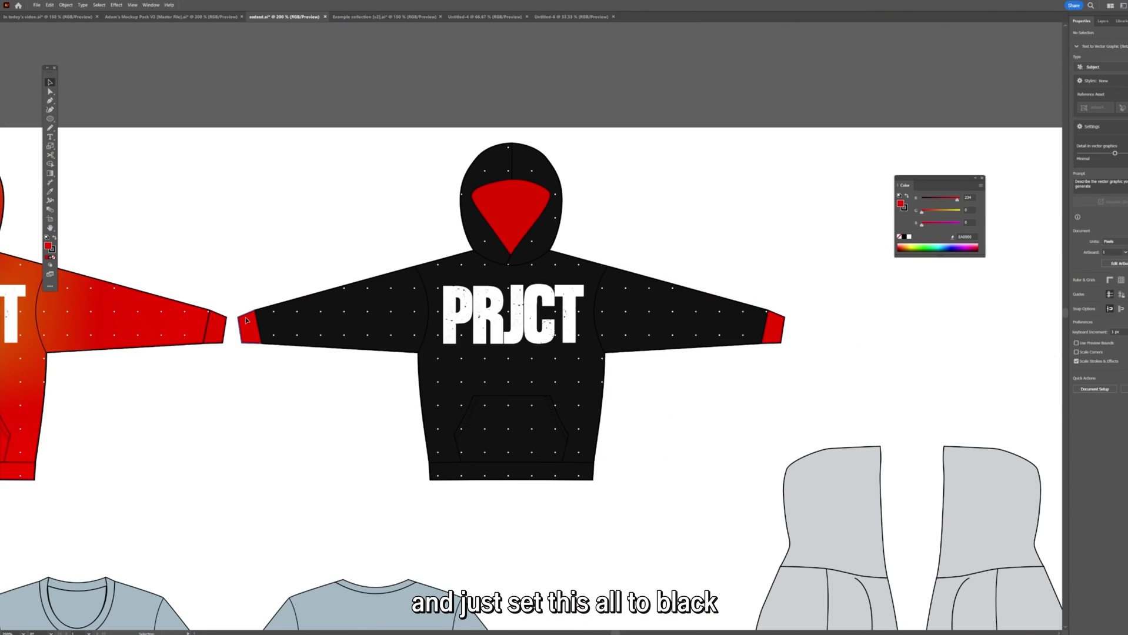
click(248, 326)
shift+click(487, 218)
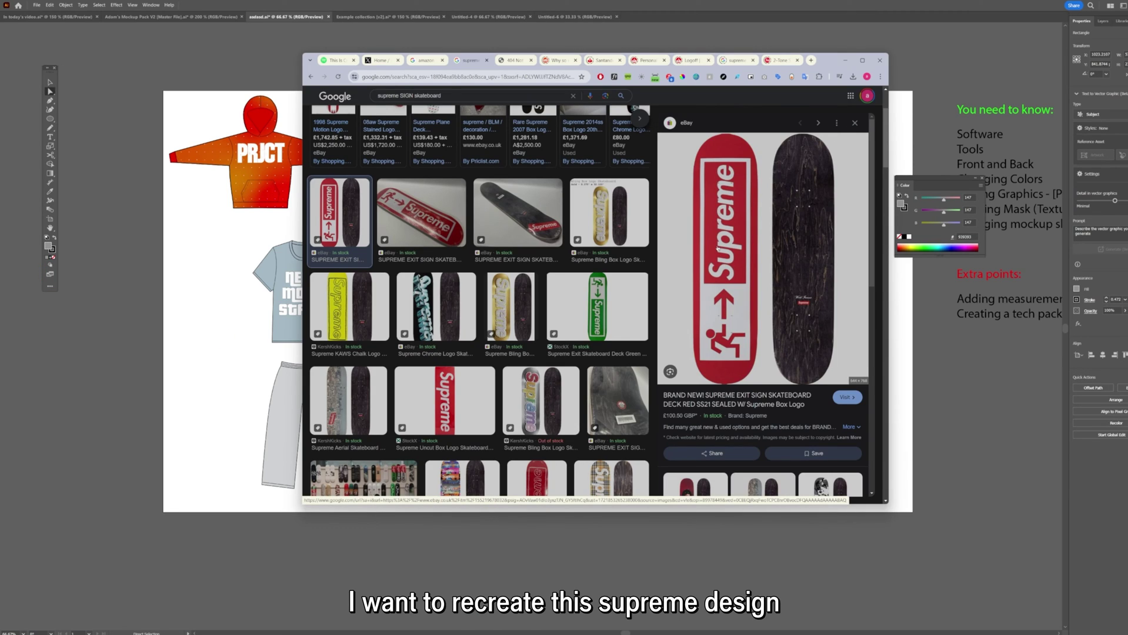
Step: Bring the Supreme exit-sign skateboard image in and fit the grey board rectangle over it
drag(716, 249, 493, 333)
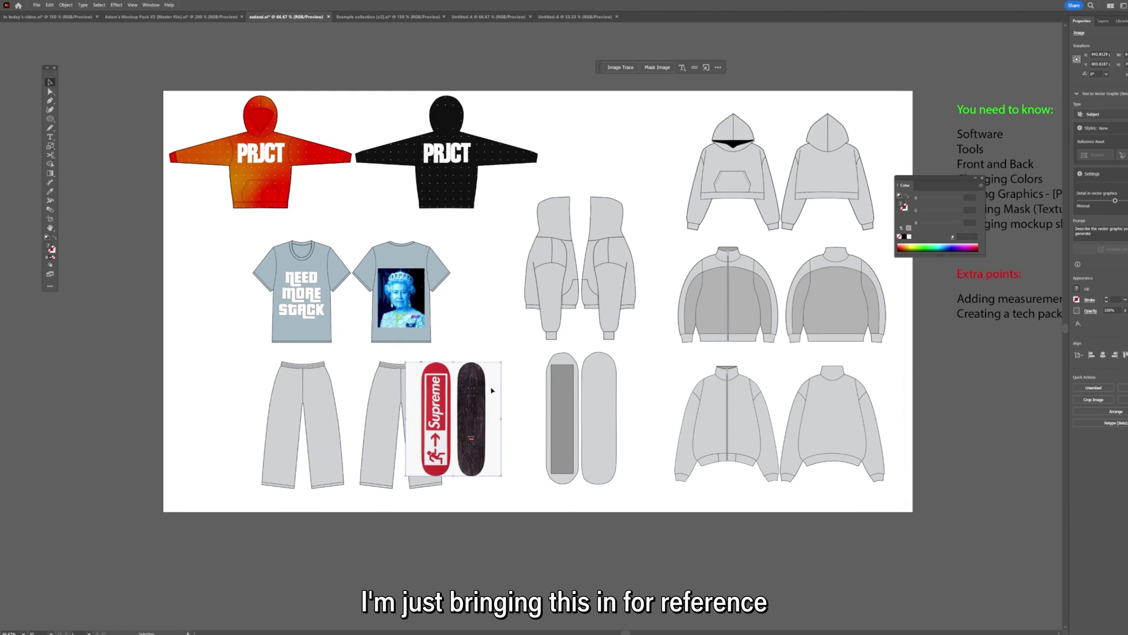
drag(492, 390, 550, 544)
key(ctrl+1)
drag(608, 134, 508, 307)
key(ctrl+equal)
key(ctrl+equal)
key(ctrl+equal)
drag(533, 97, 530, 159)
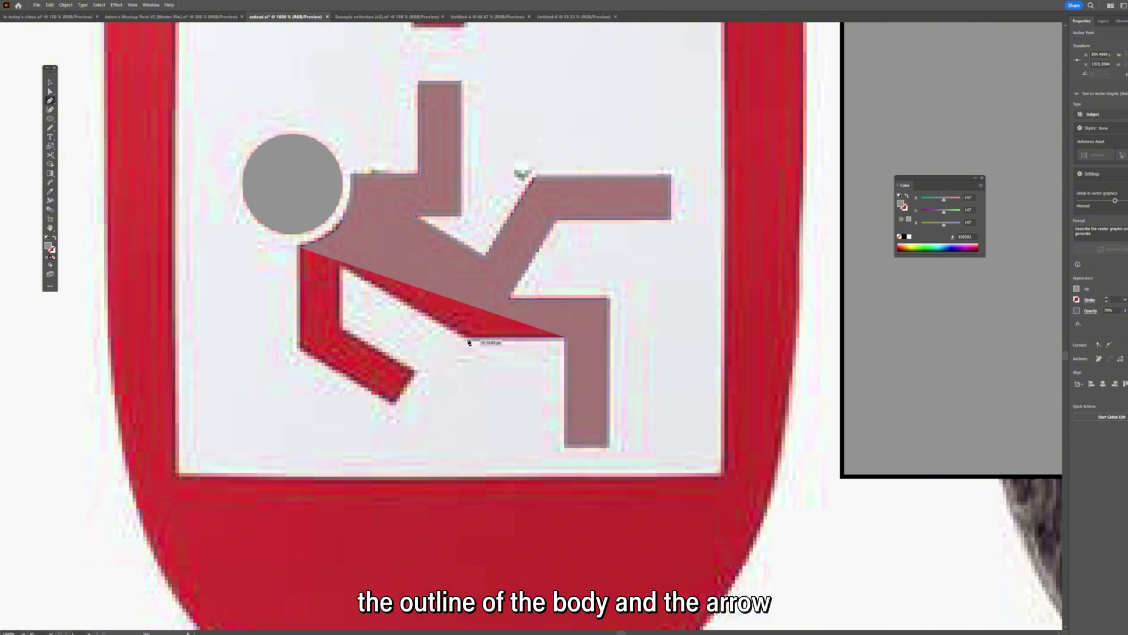
Step: Trace the red figure and arrow onto the panel and remove the panel's outline
click(588, 436)
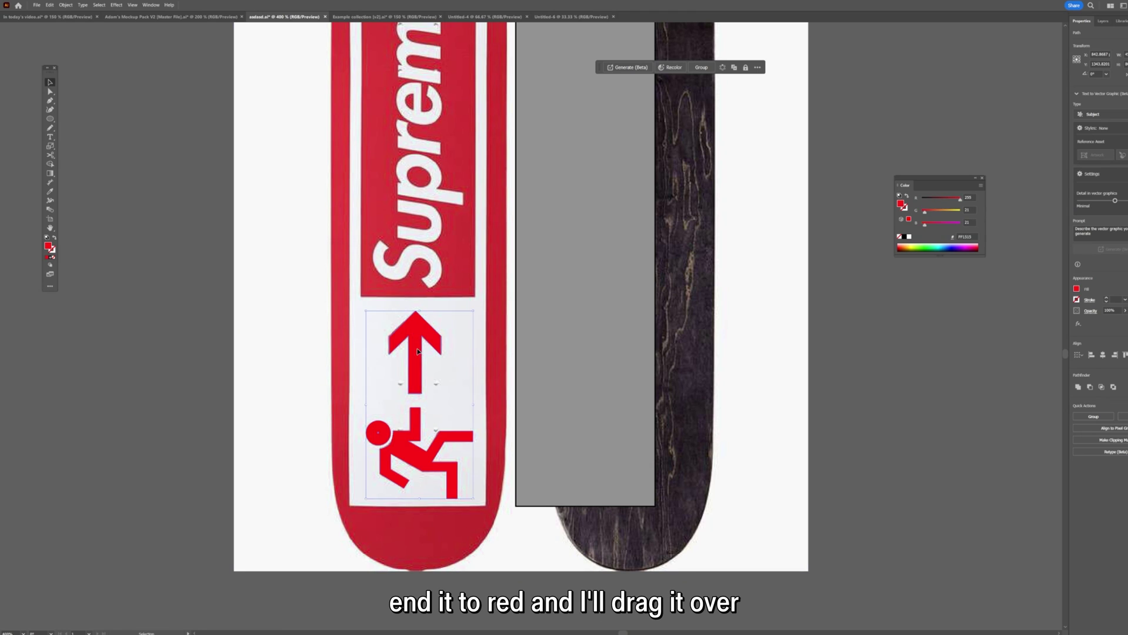
drag(418, 352, 582, 354)
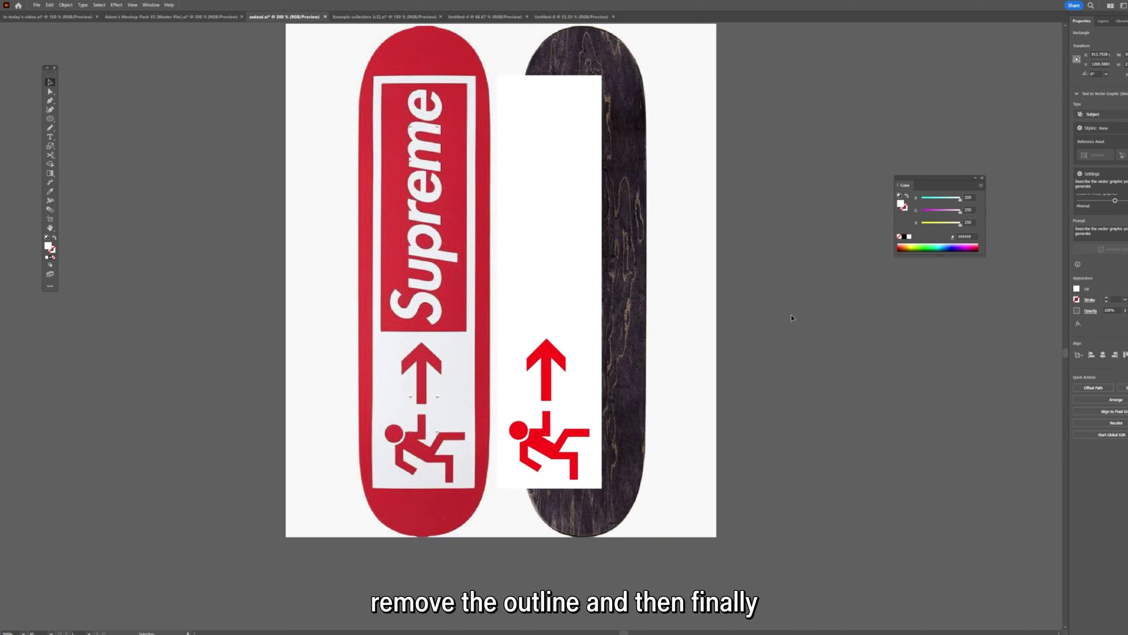
click(649, 289)
Step: Search Google for 'supreme box logo svg'
key(alt+Tab)
click(374, 97)
text(su)
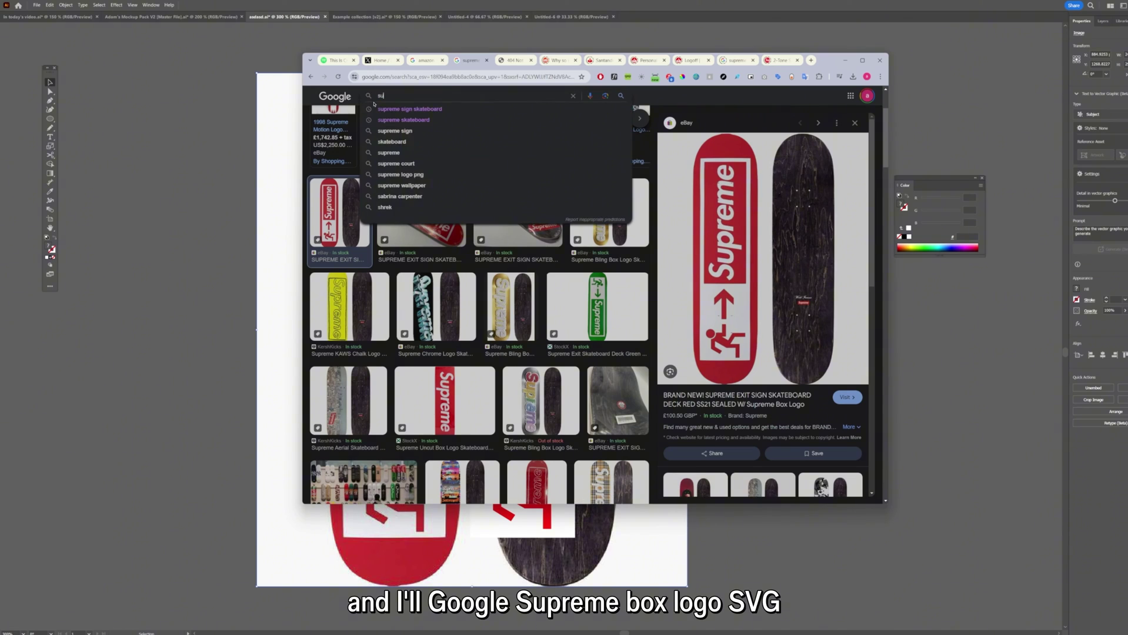
text(preme box logo svg)
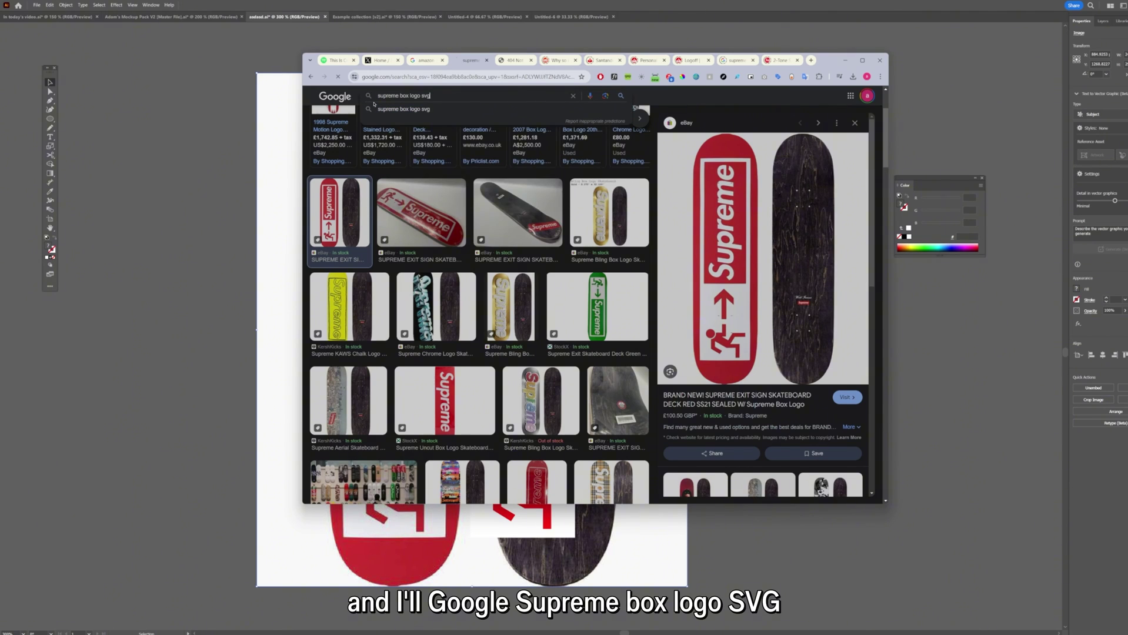
key(Return)
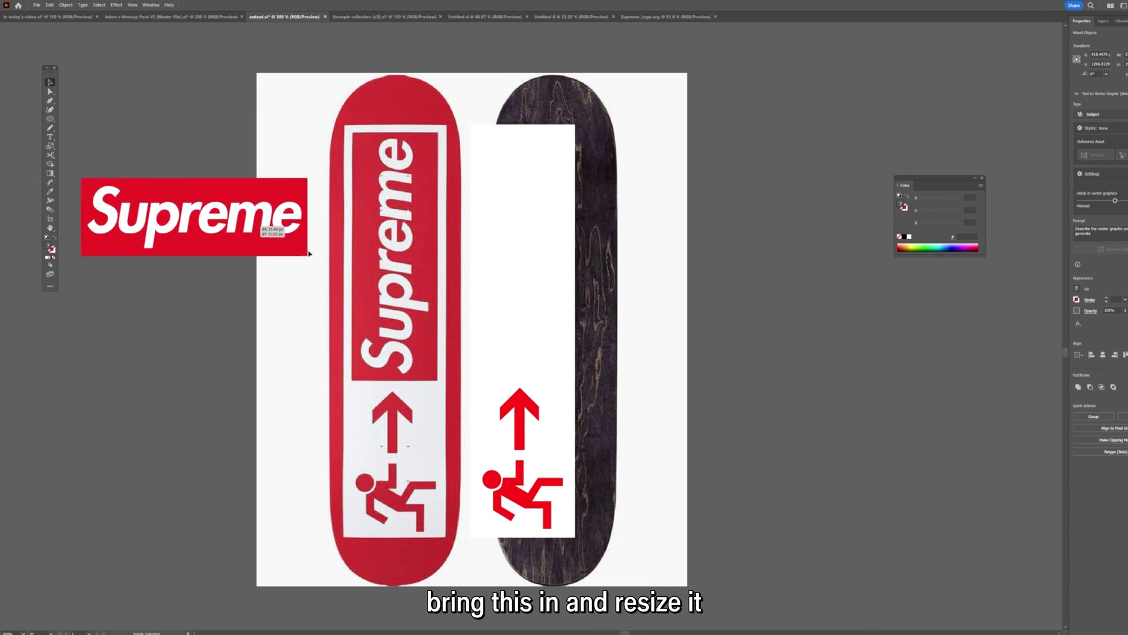
Step: Rotate the Supreme logo vertically onto the right board panel, then start searching 'dark wood texture'
drag(308, 254, 465, 410)
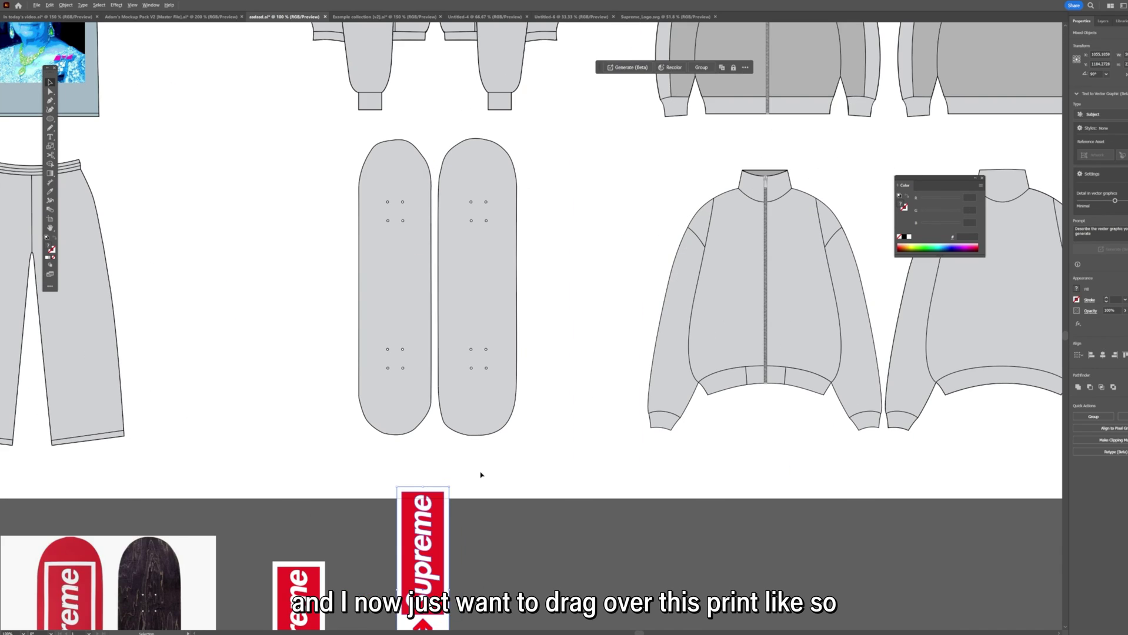
drag(444, 578, 481, 259)
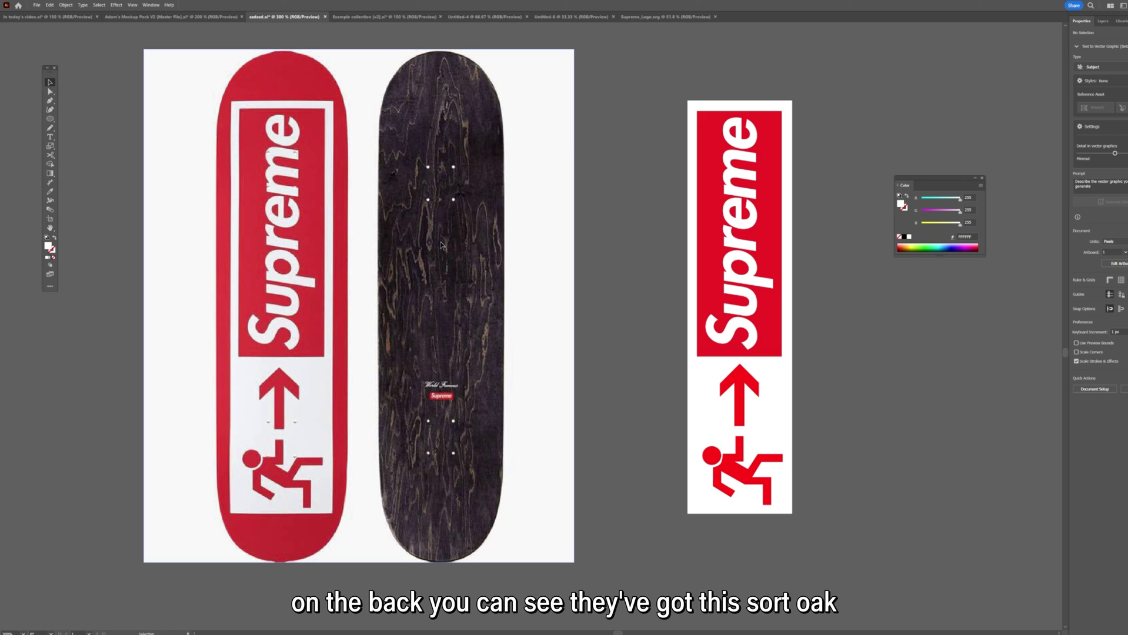
key(alt+Tab)
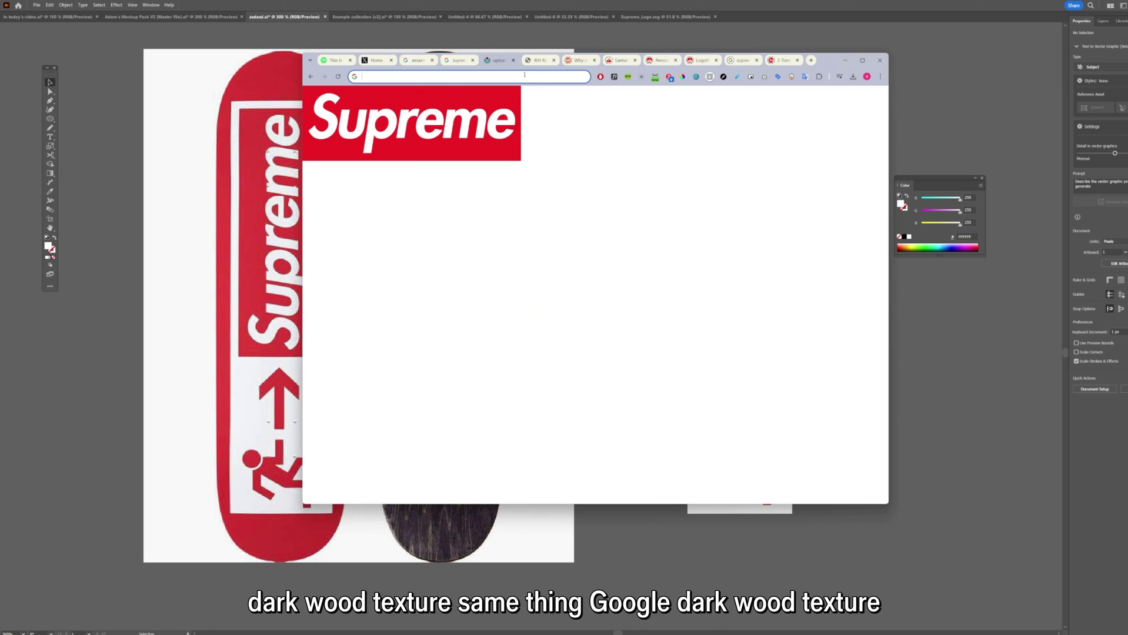
text(dark wood textir)
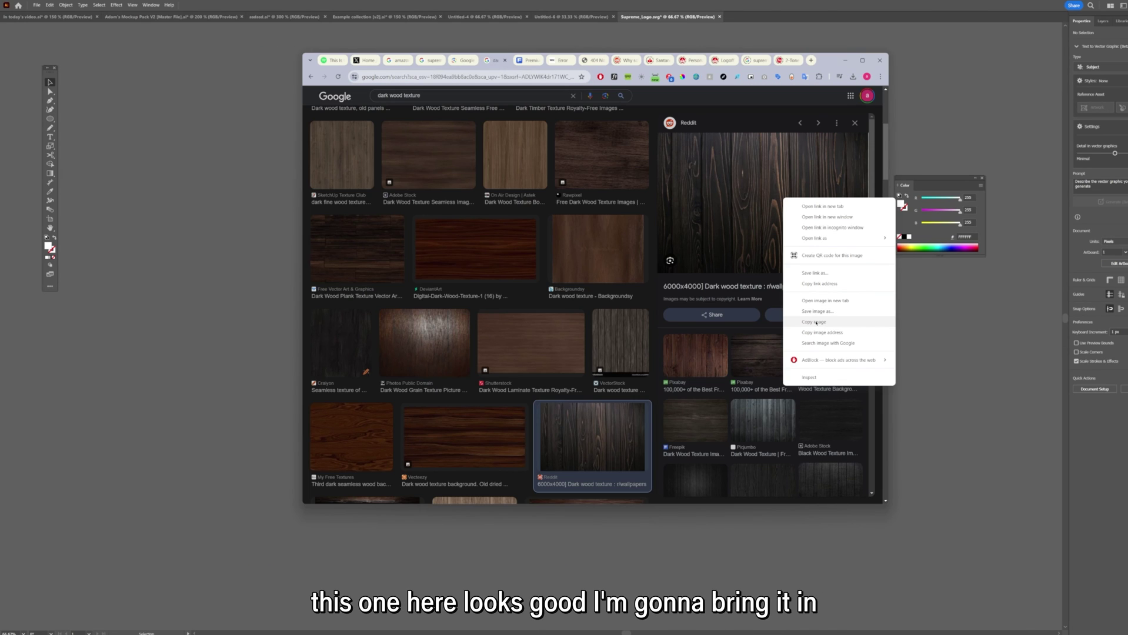
Step: Paste the dark wood texture photo into the mockup document and position it over the skateboards
click(816, 322)
key(alt+Tab)
key(ctrl+v)
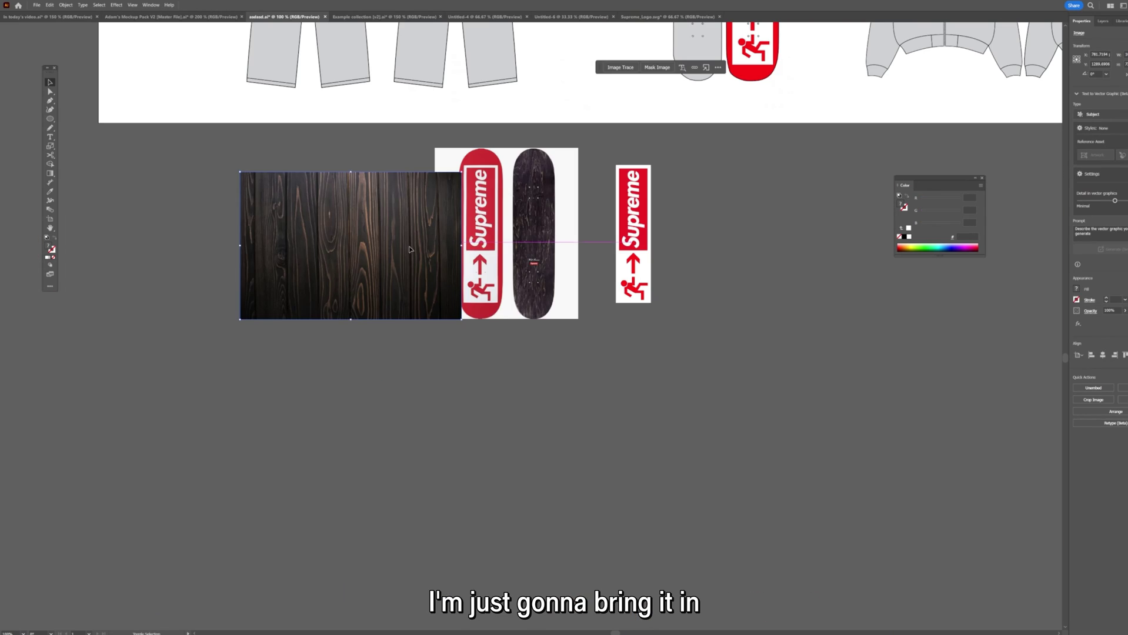
drag(395, 248, 579, 241)
key(ctrl+plus)
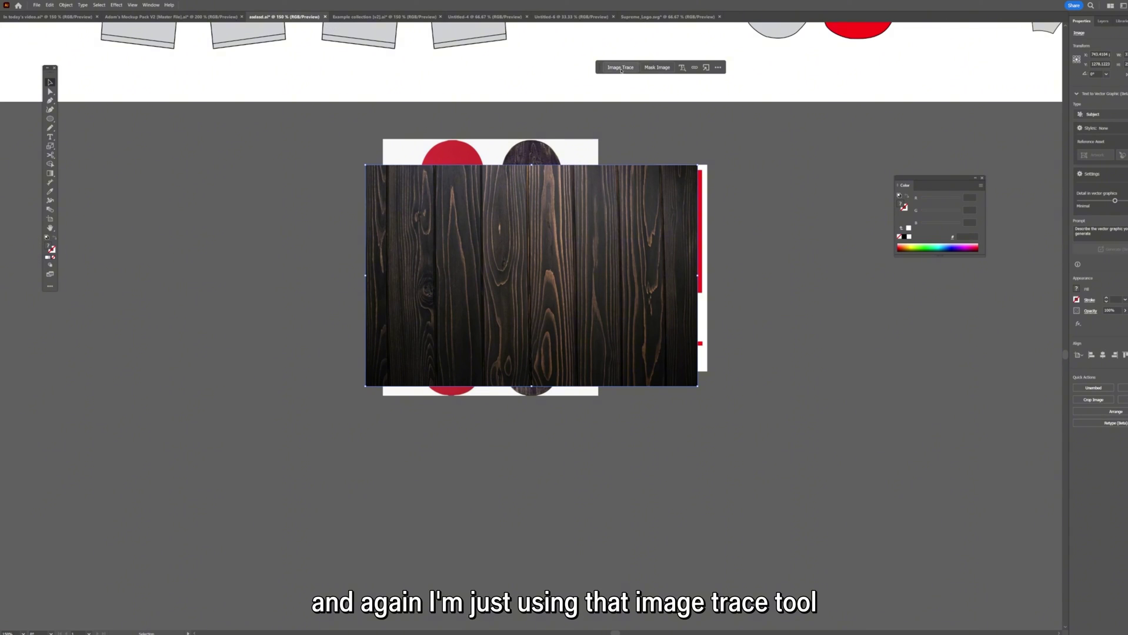
Step: Image Trace the wood photo, align it over the board template, and send it to the back
click(621, 68)
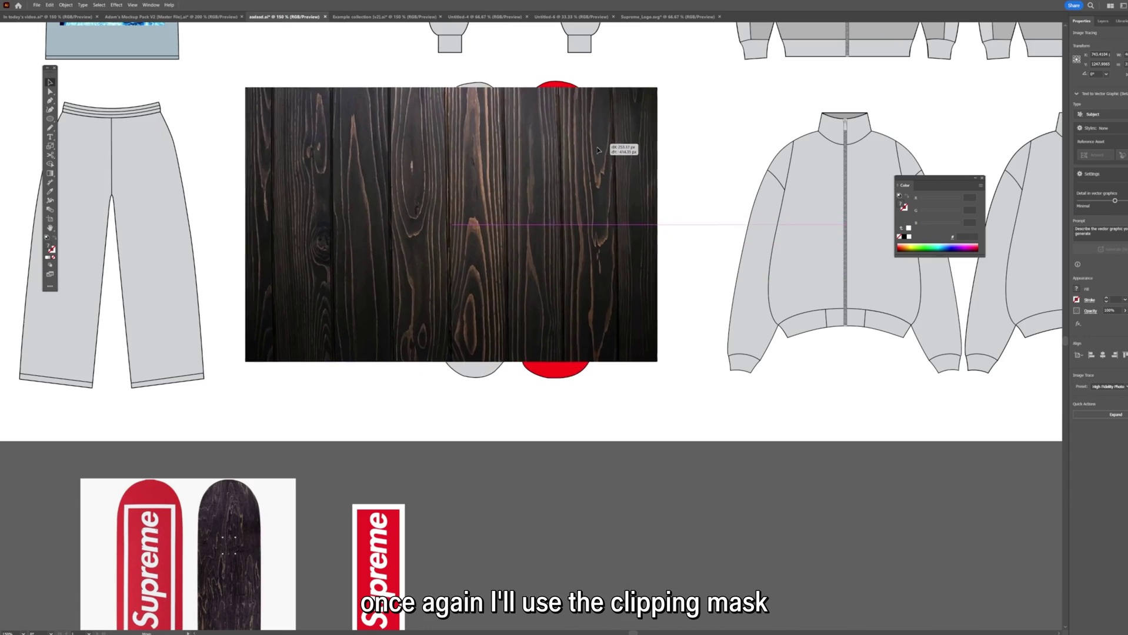
drag(612, 154, 635, 135)
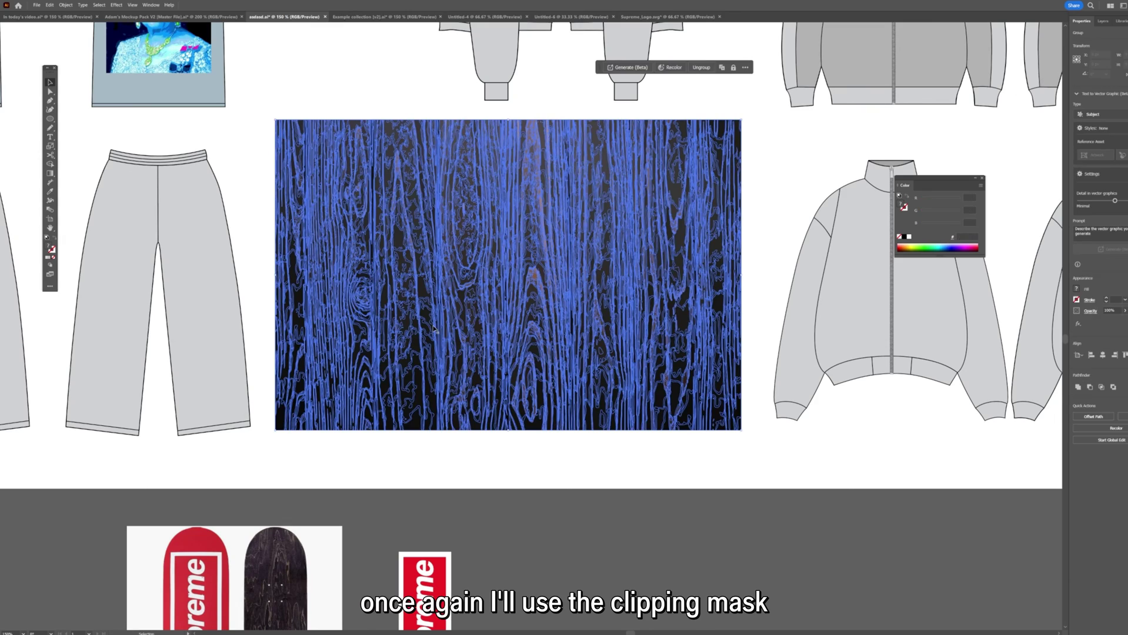
right_click(423, 324)
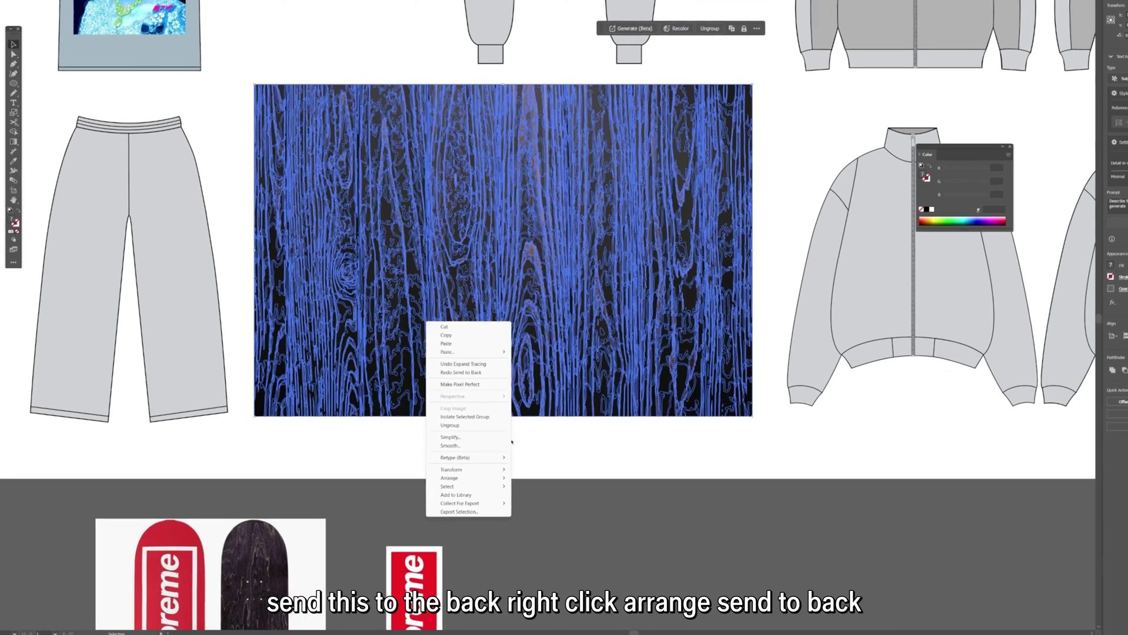
mouse_move(455, 483)
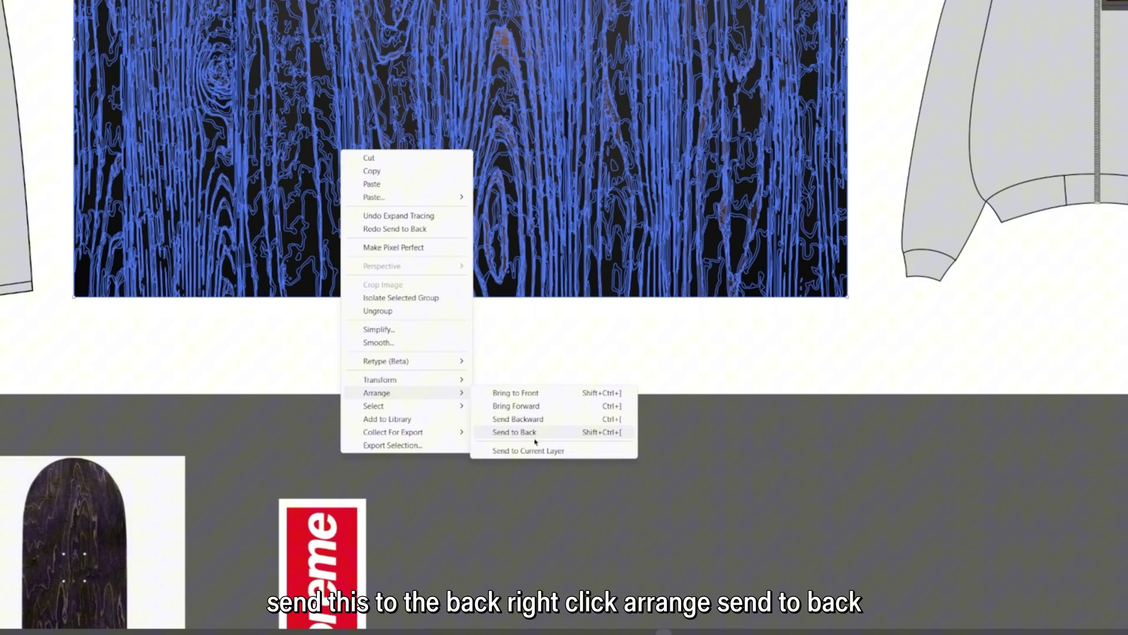
click(526, 467)
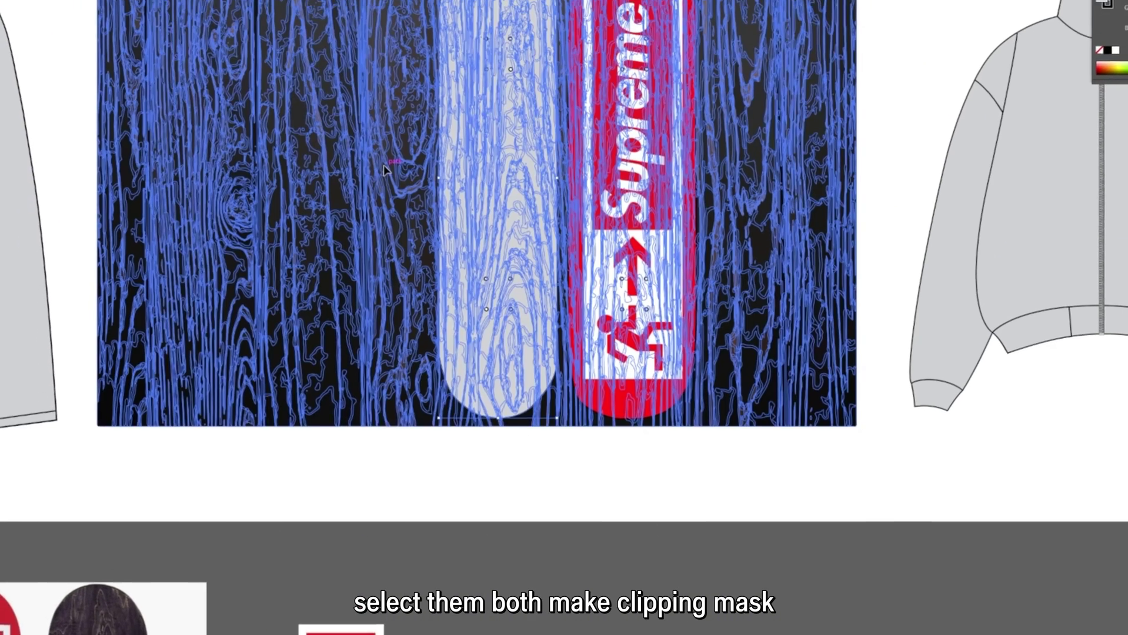
right_click(385, 169)
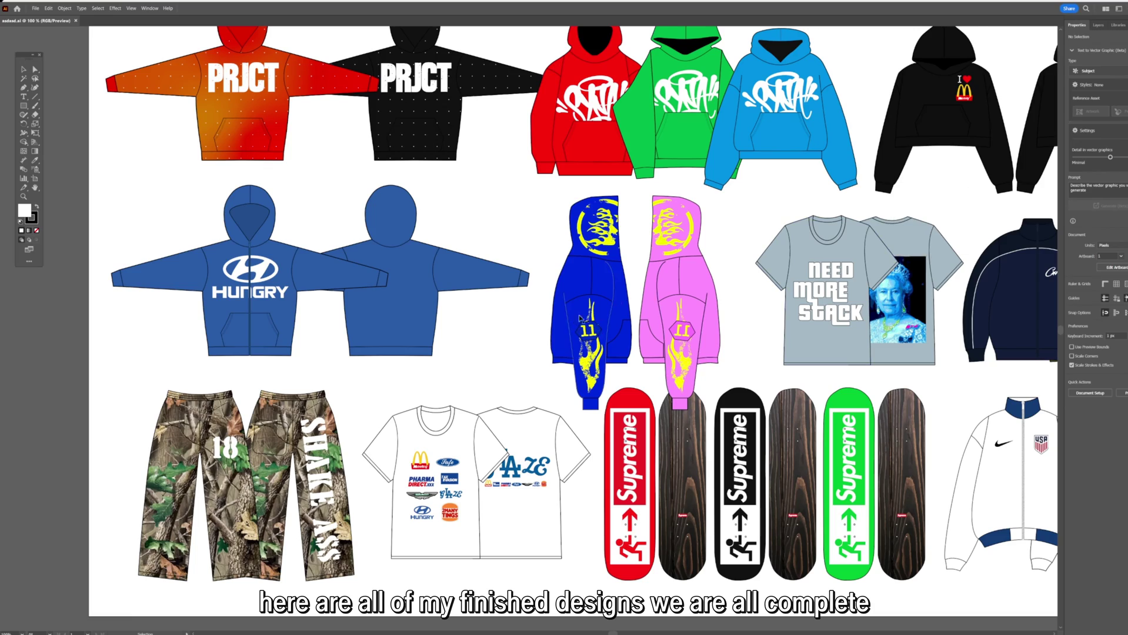
Step: Pan and zoom across the finished sheet, close in on the PRJCT hoodies, then show the whole sheet and notes
drag(579, 318, 217, 306)
drag(288, 204, 633, 336)
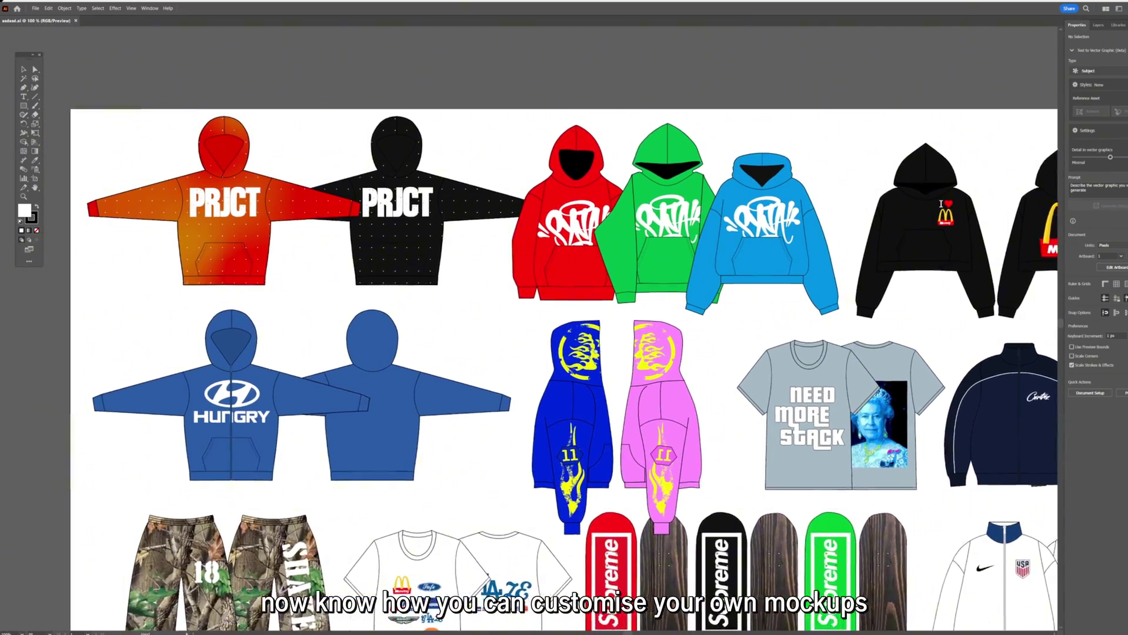
drag(353, 253, 514, 342)
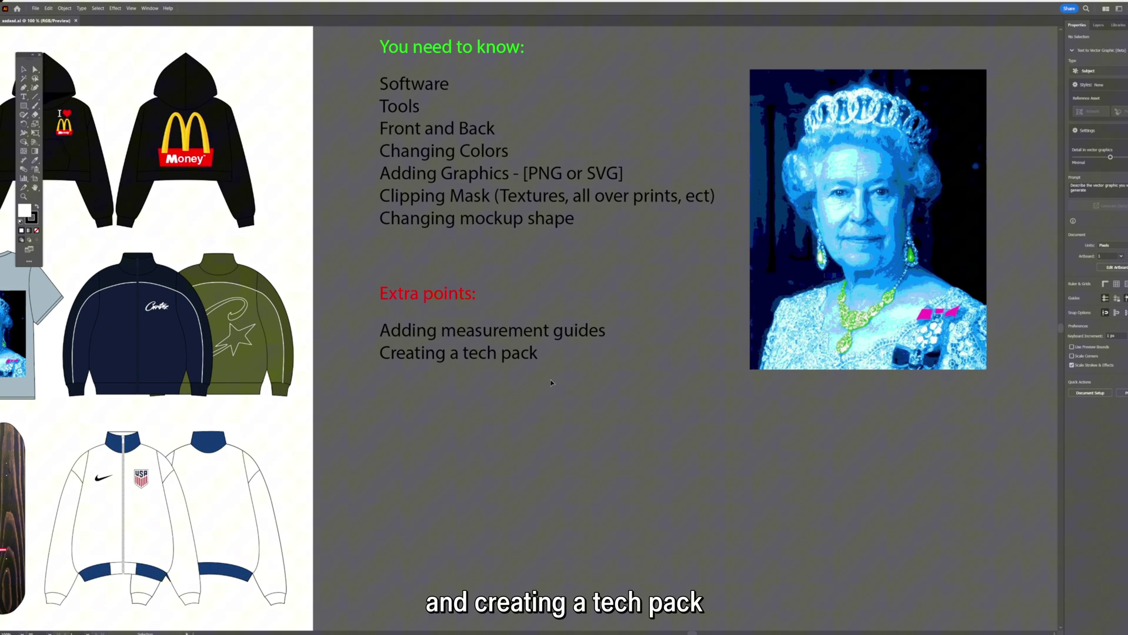
scroll(598, 379, down, 3)
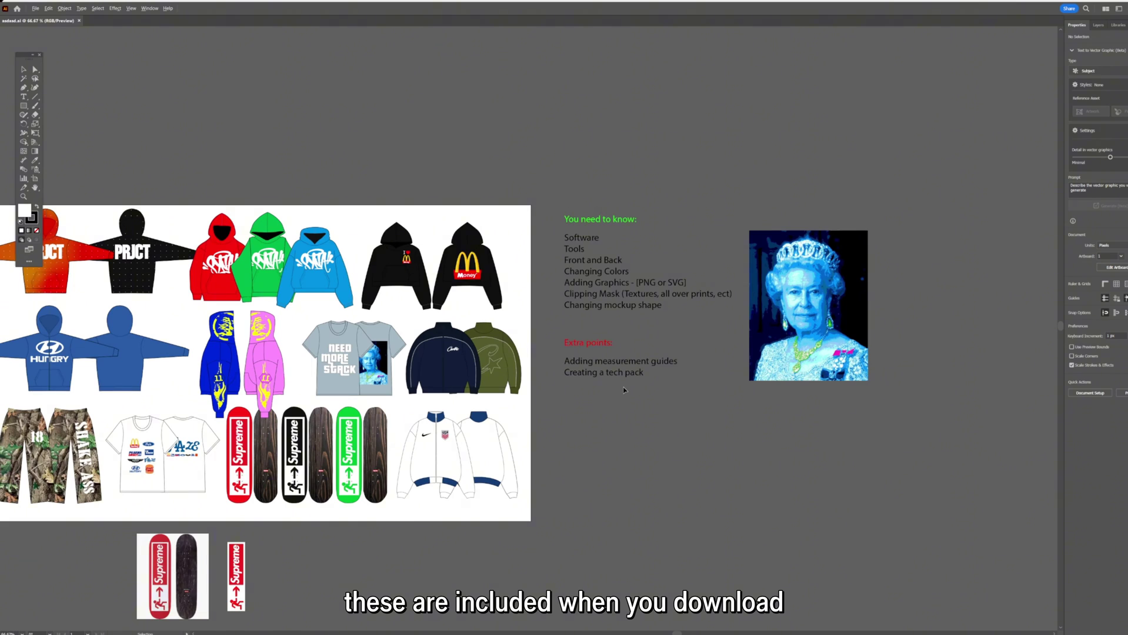
drag(624, 390, 751, 336)
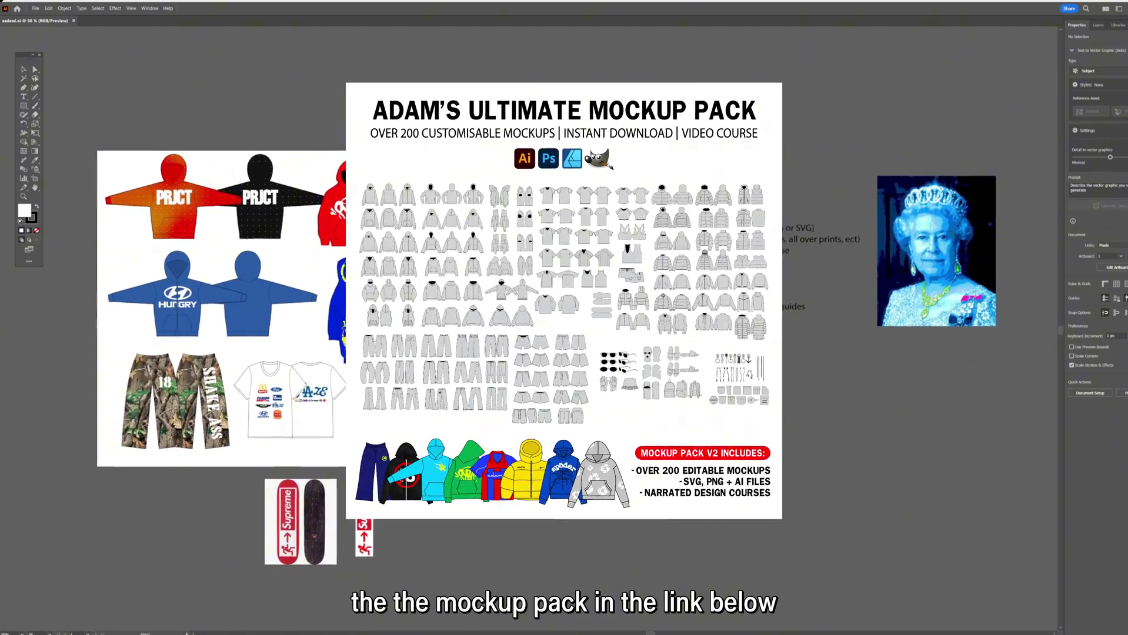